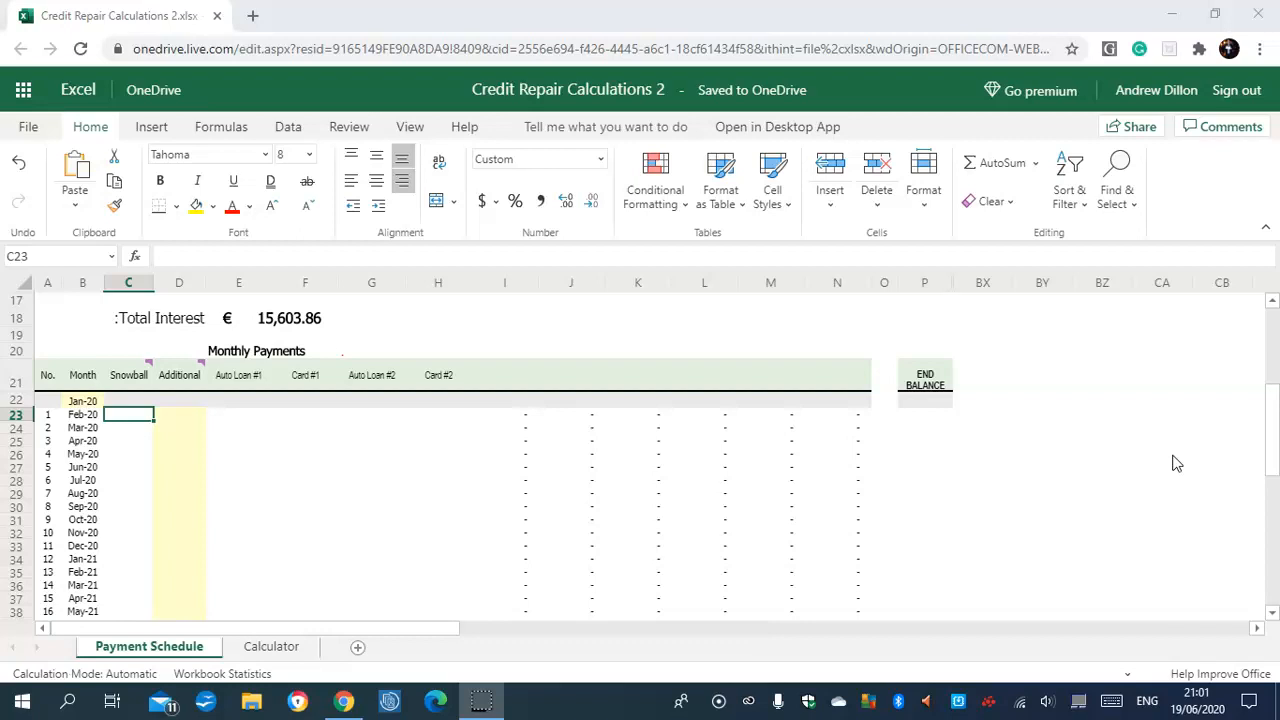
{"action": "left_click", "coordinate": [128, 428]}
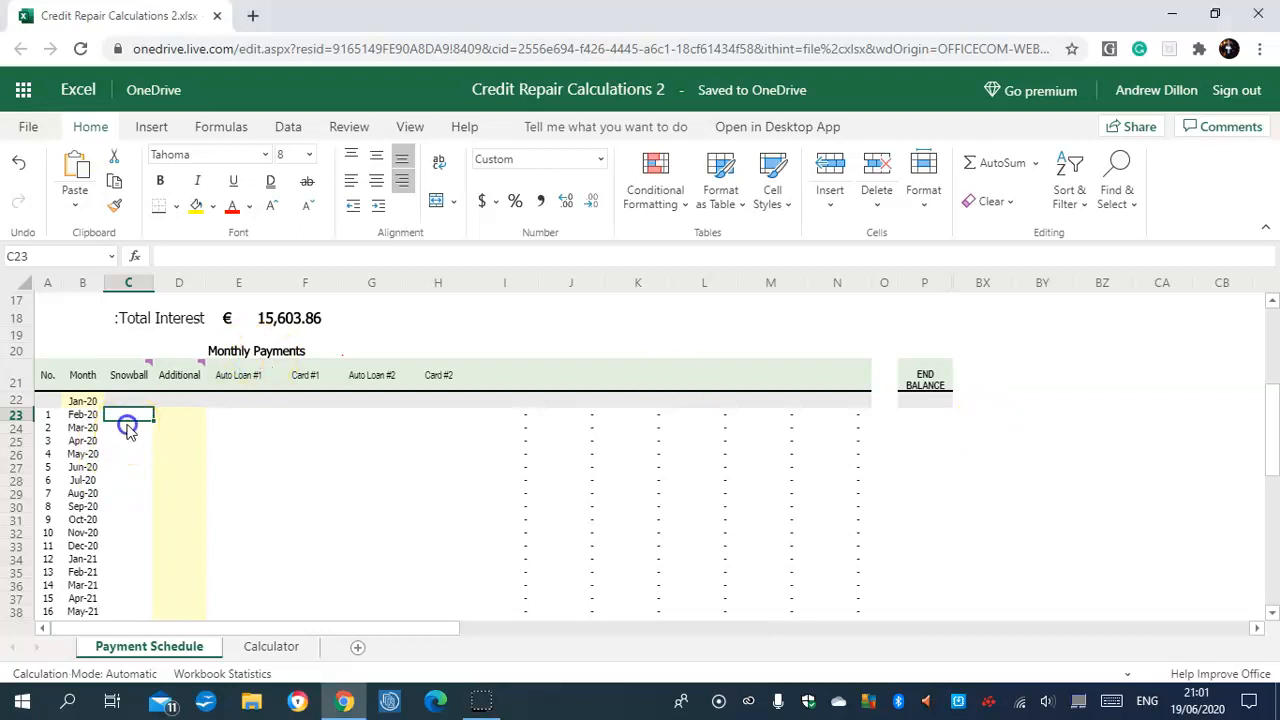
{"action": "left_click", "coordinate": [121, 410]}
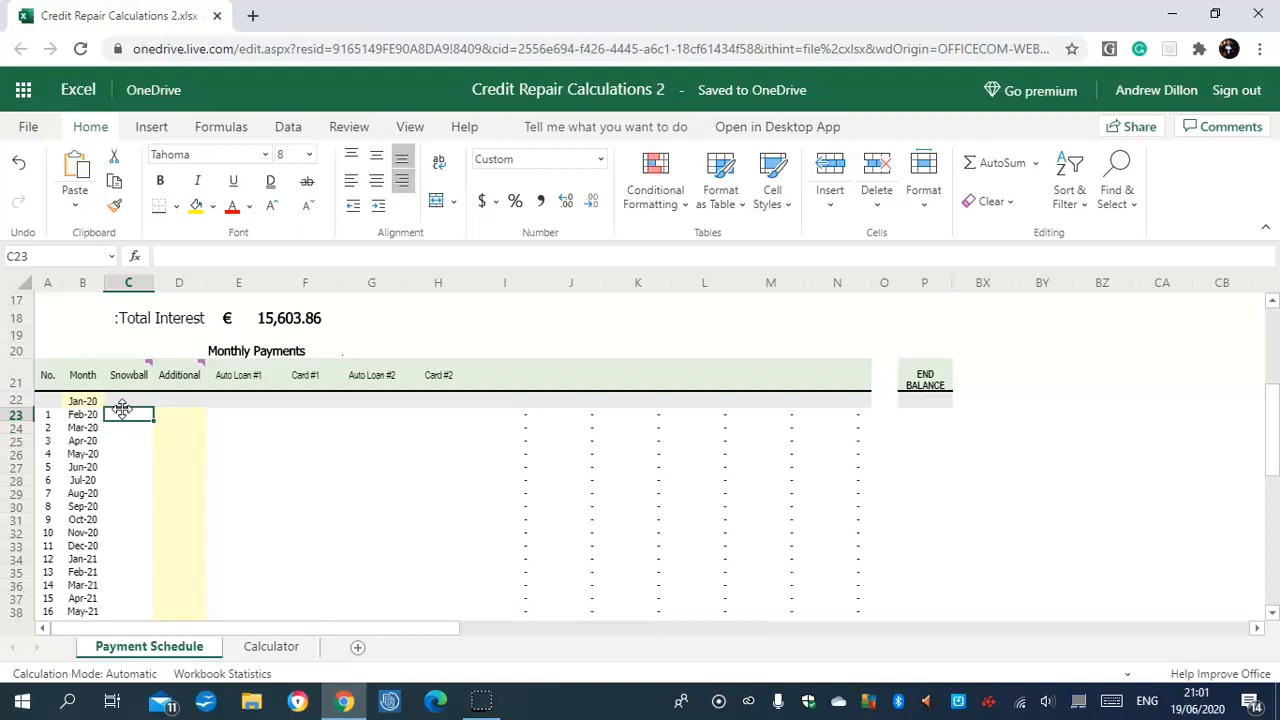
{"action": "type", "text": "=IF("}
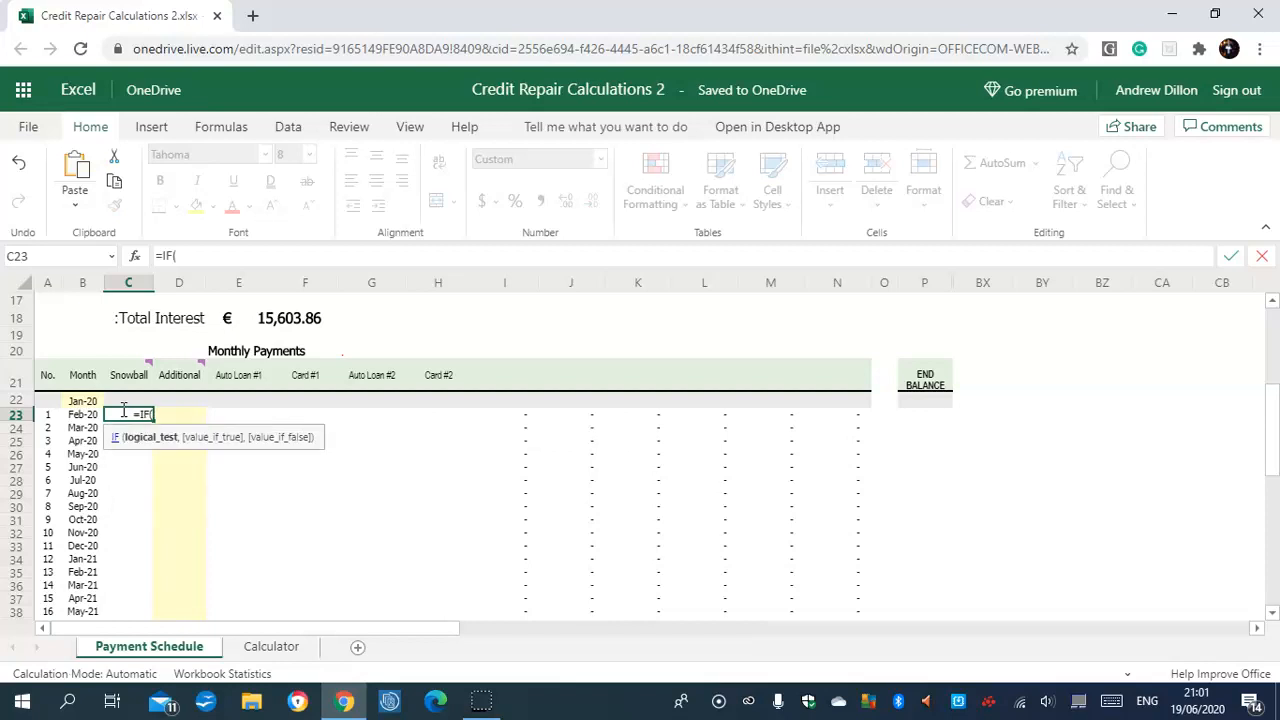
{"action": "type", "text": "A23=\"\","}
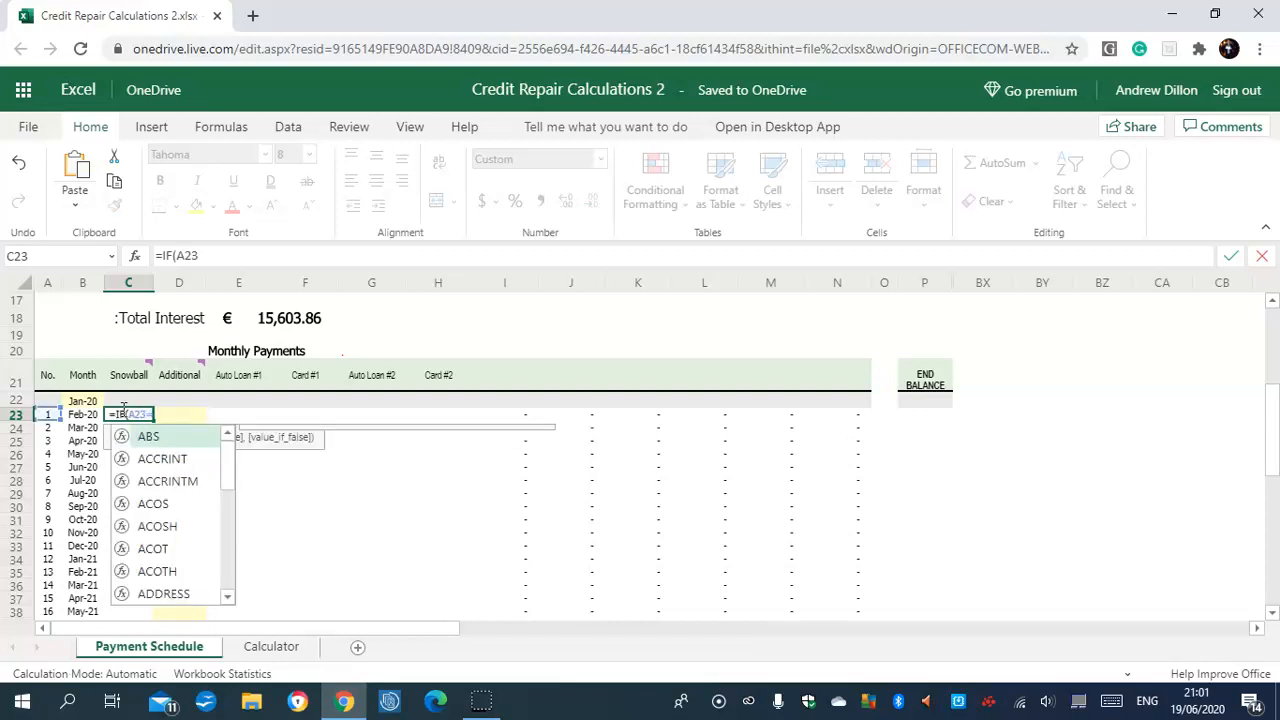
{"action": "type", "text": "22,"}
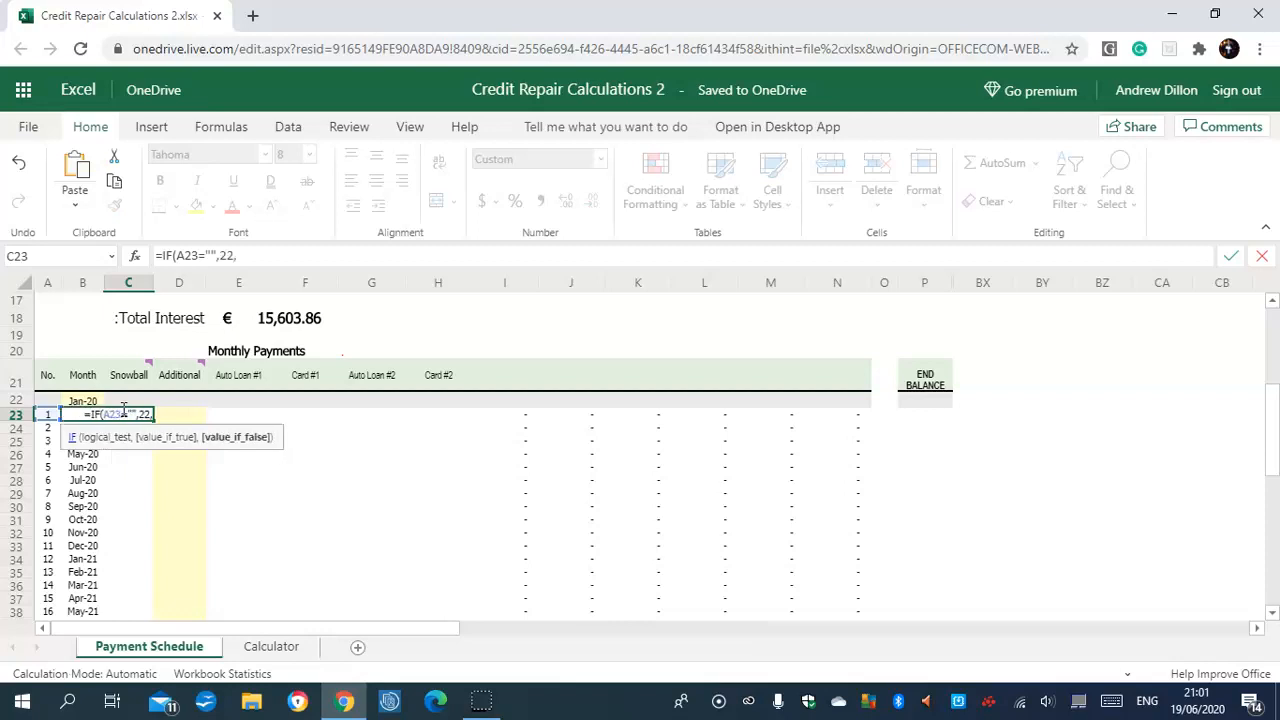
{"action": "type", "text": "IF"}
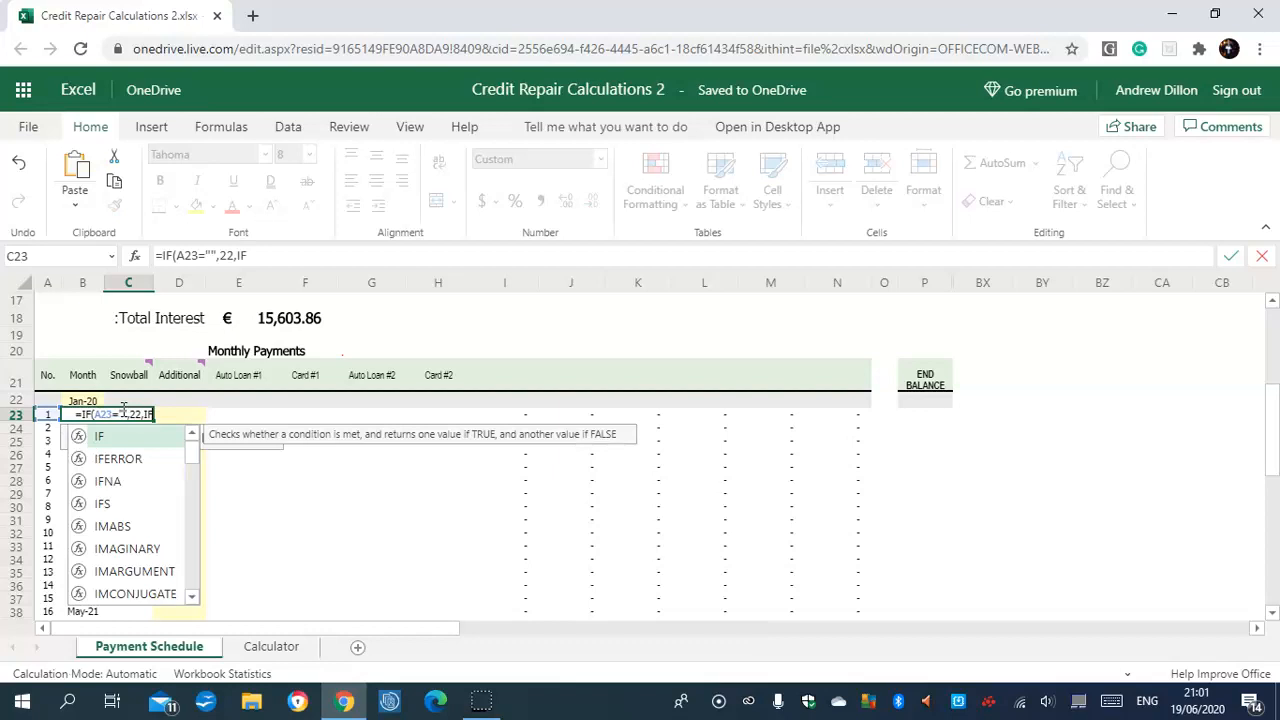
{"action": "type", "text": "(@"}
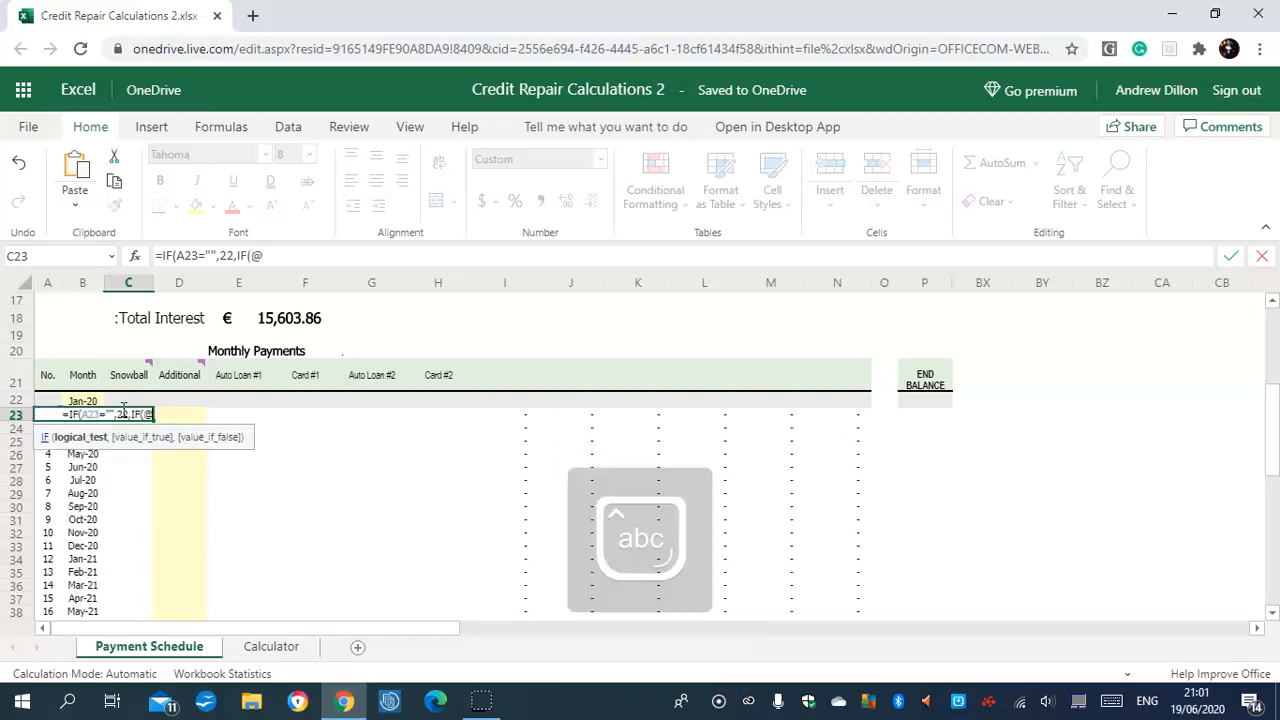
{"action": "type", "text": "snow"}
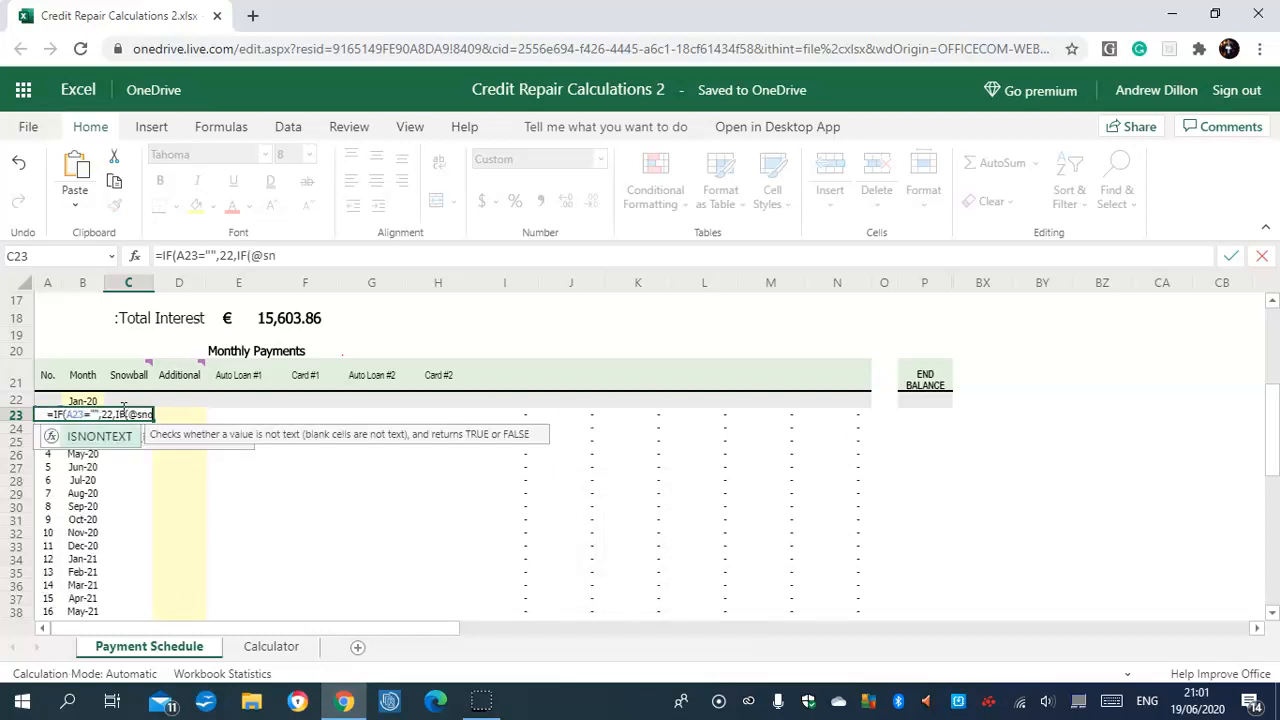
{"action": "type", "text": "ball"}
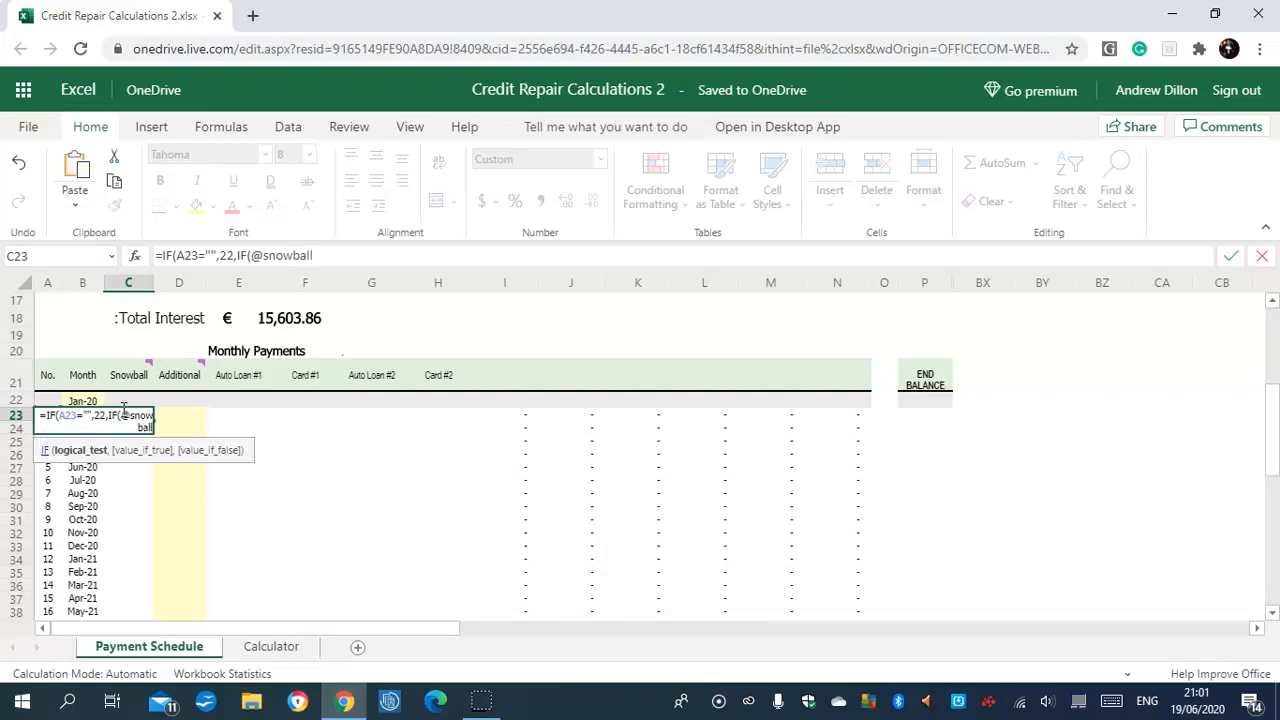
{"action": "type", "text": ","}
{"action": "key", "text": "Caps_Lock"}
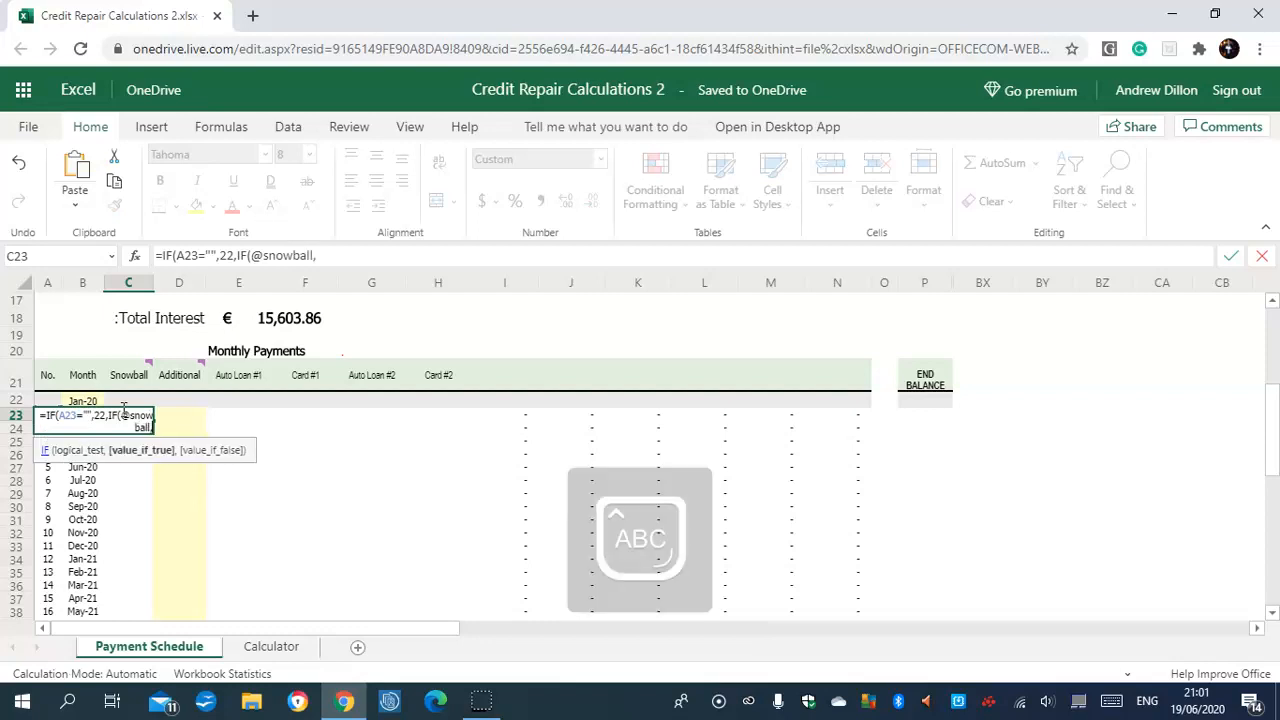
{"action": "type", "text": "IF(("}
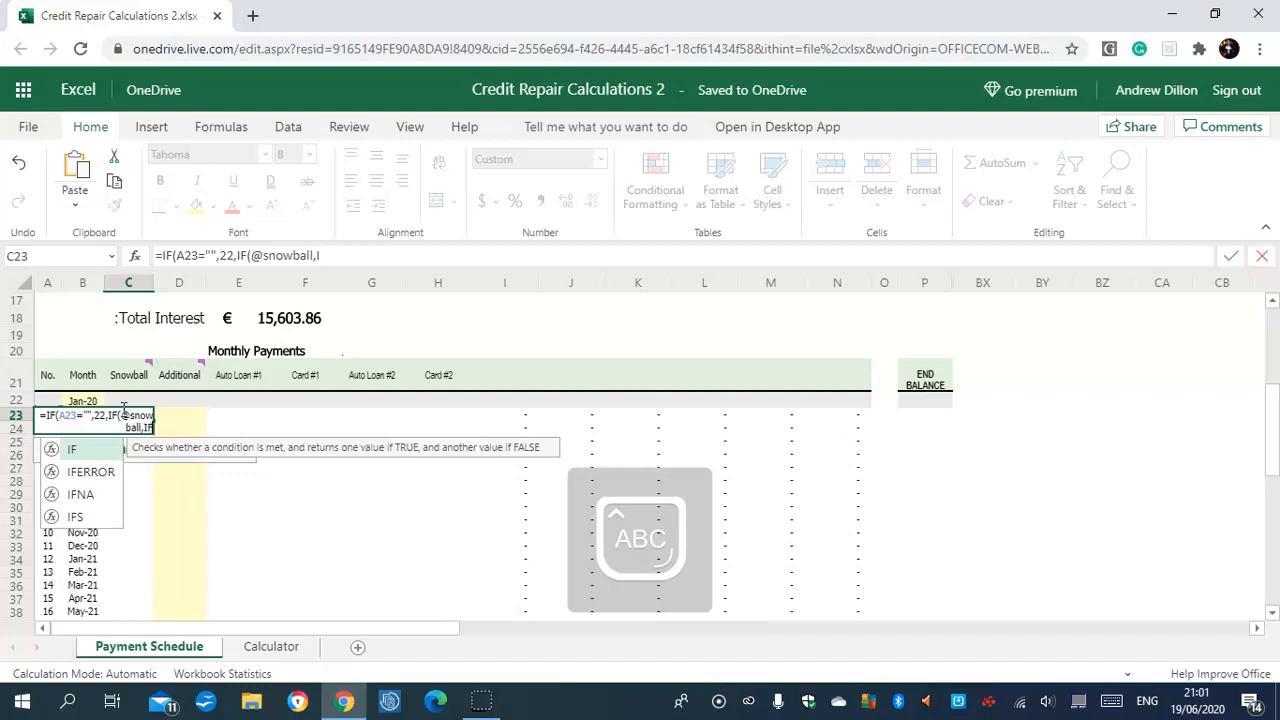
{"action": "type", "text": "$"}
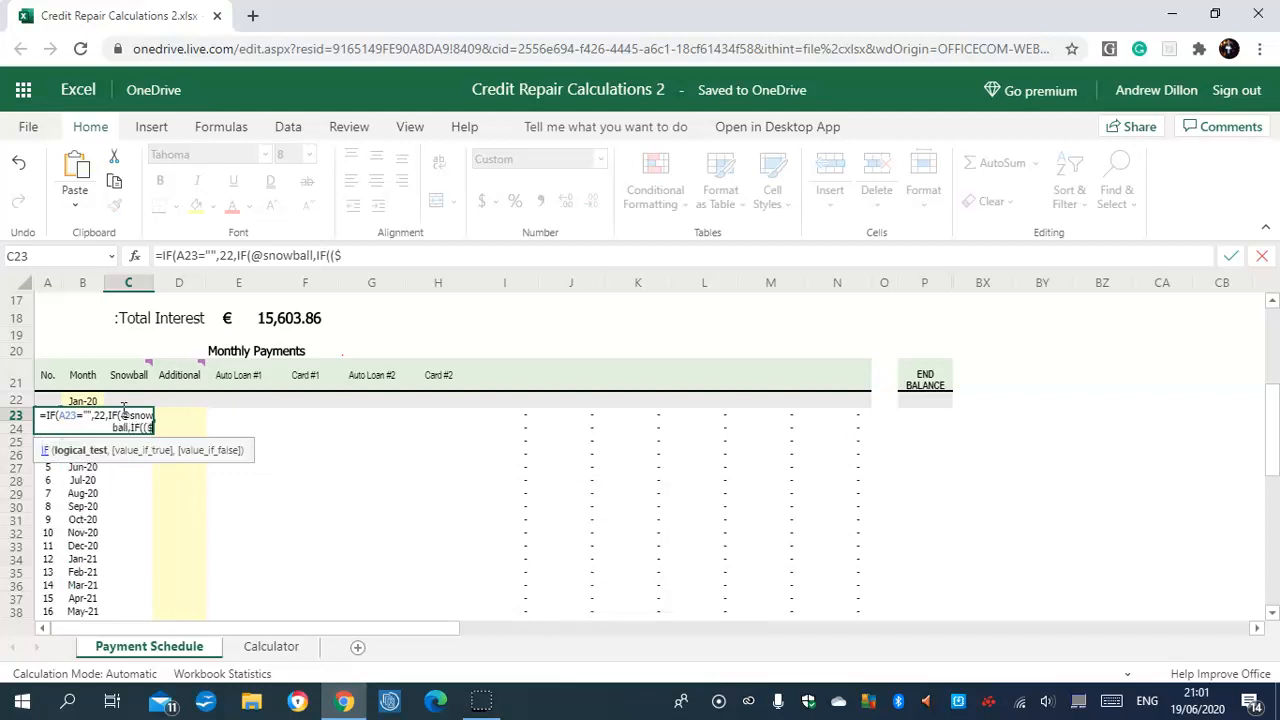
{"action": "type", "text": "E$5-AY"}
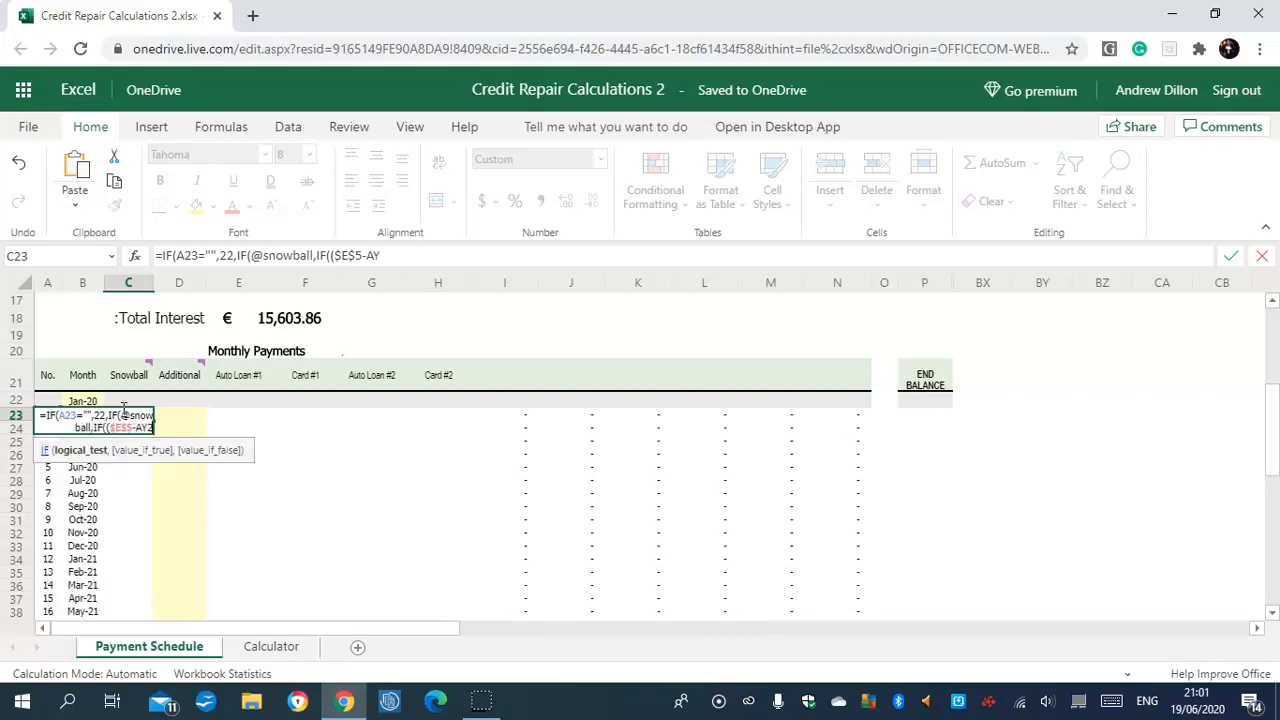
{"action": "type", "text": "23)<0,0,"}
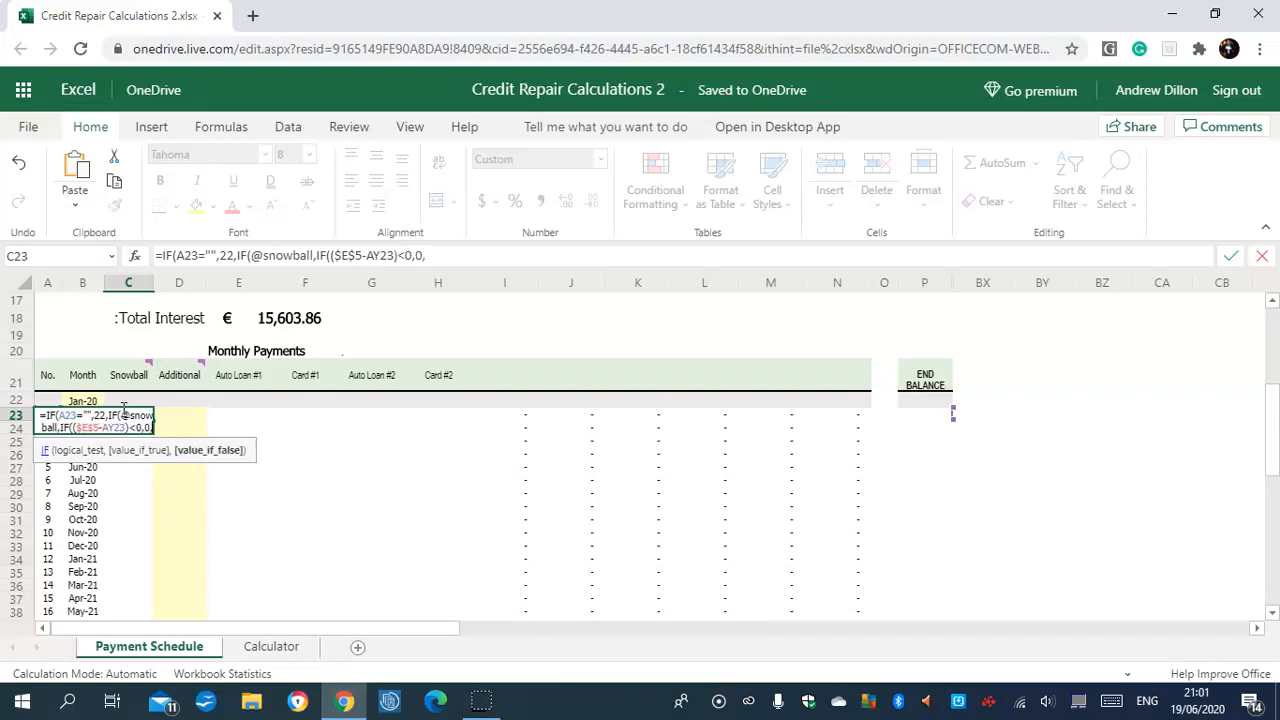
{"action": "type", "text": "$E$5"}
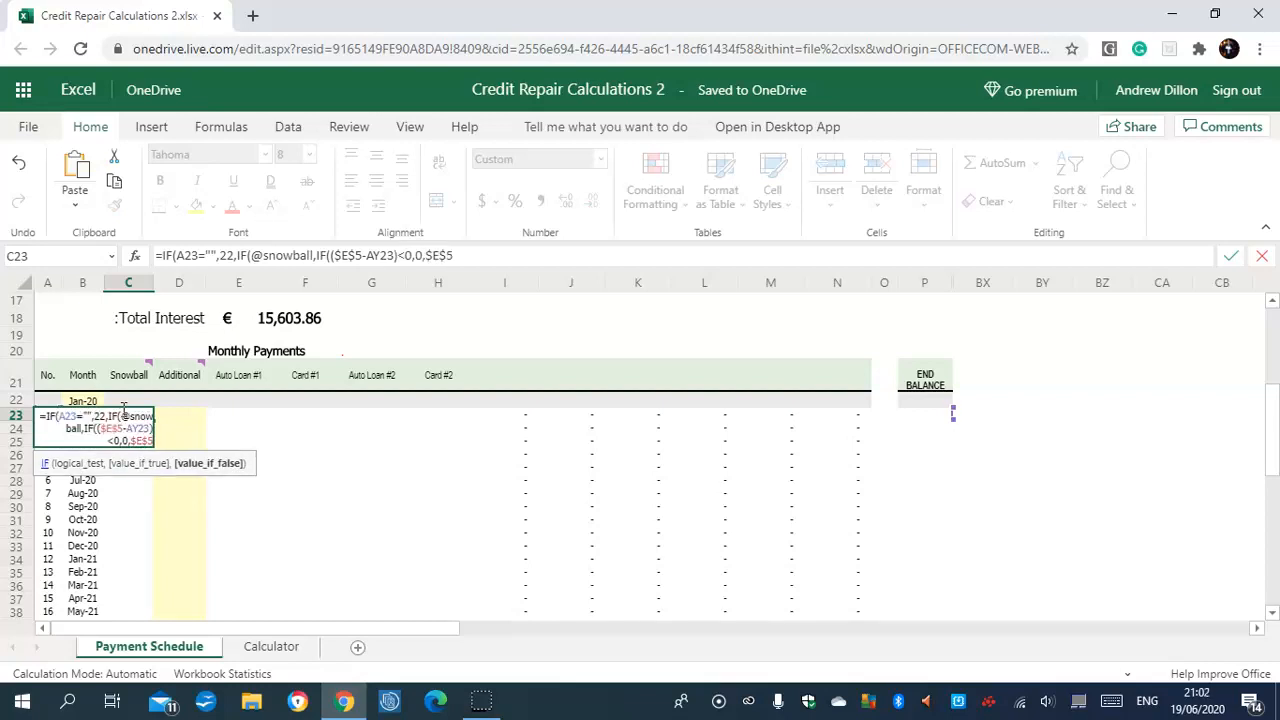
{"action": "type", "text": "-AY23),"}
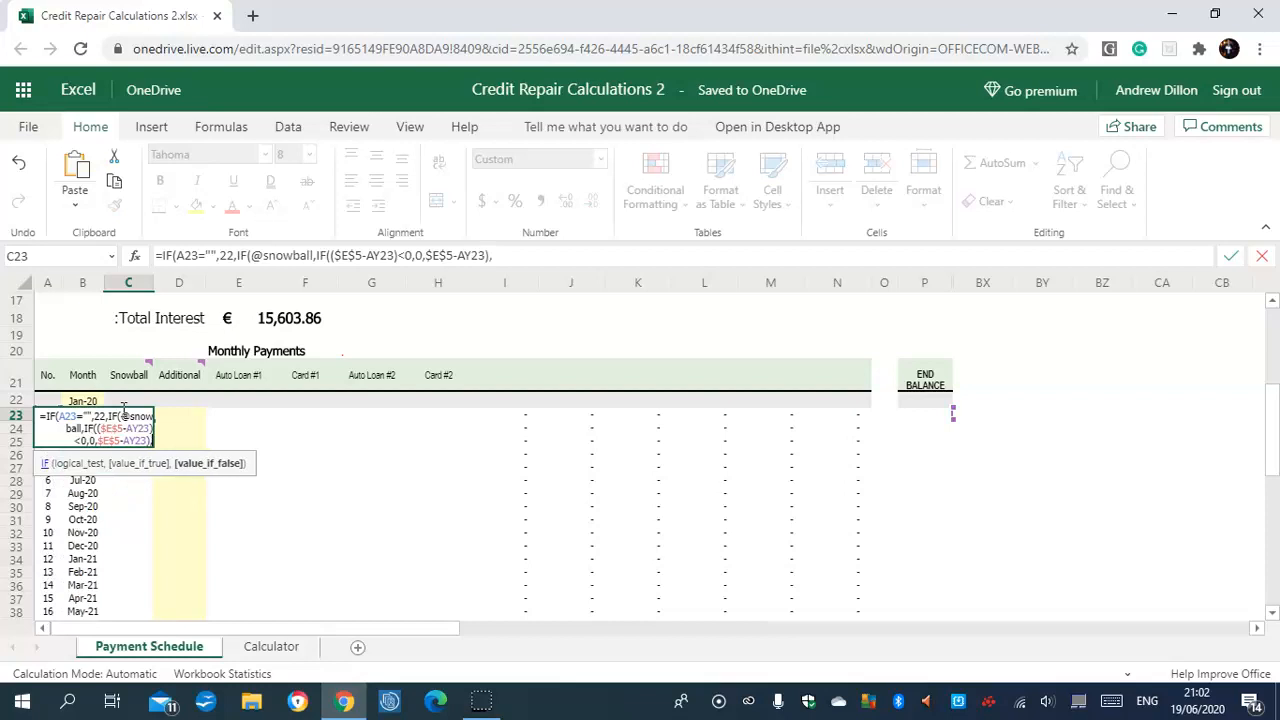
{"action": "type", "text": "0)+D23)"}
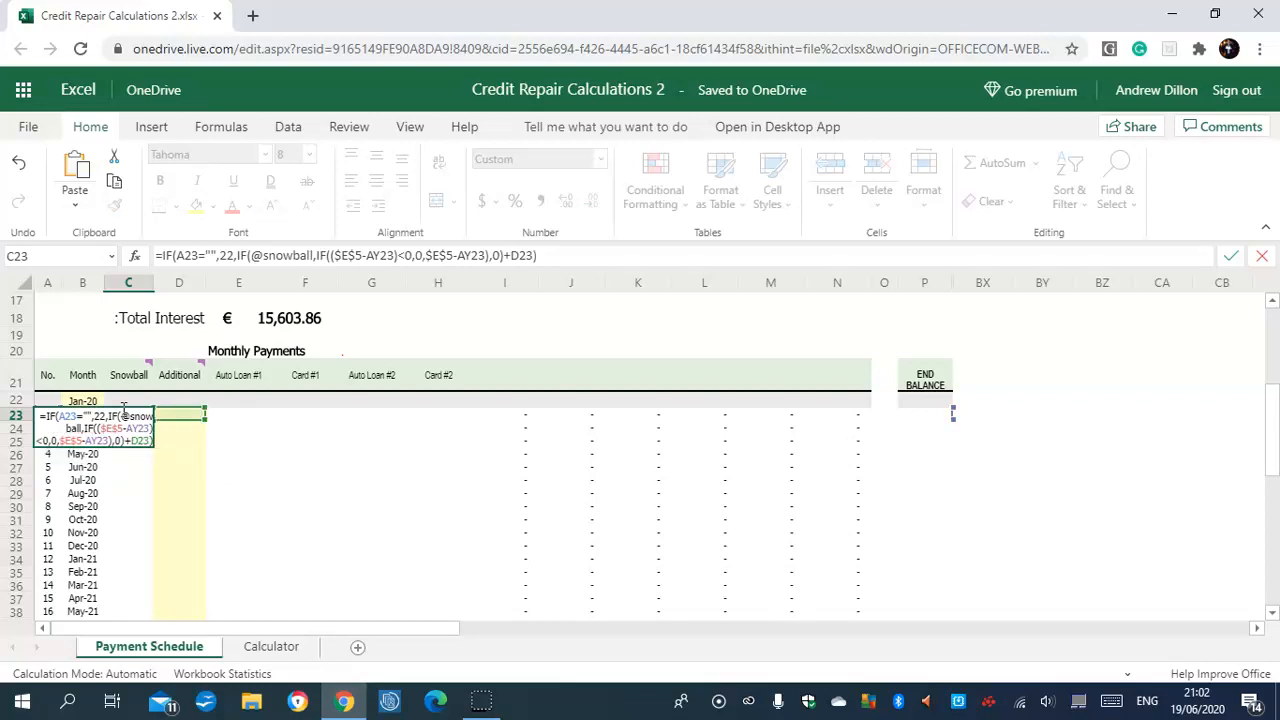
{"action": "key", "text": "Return"}
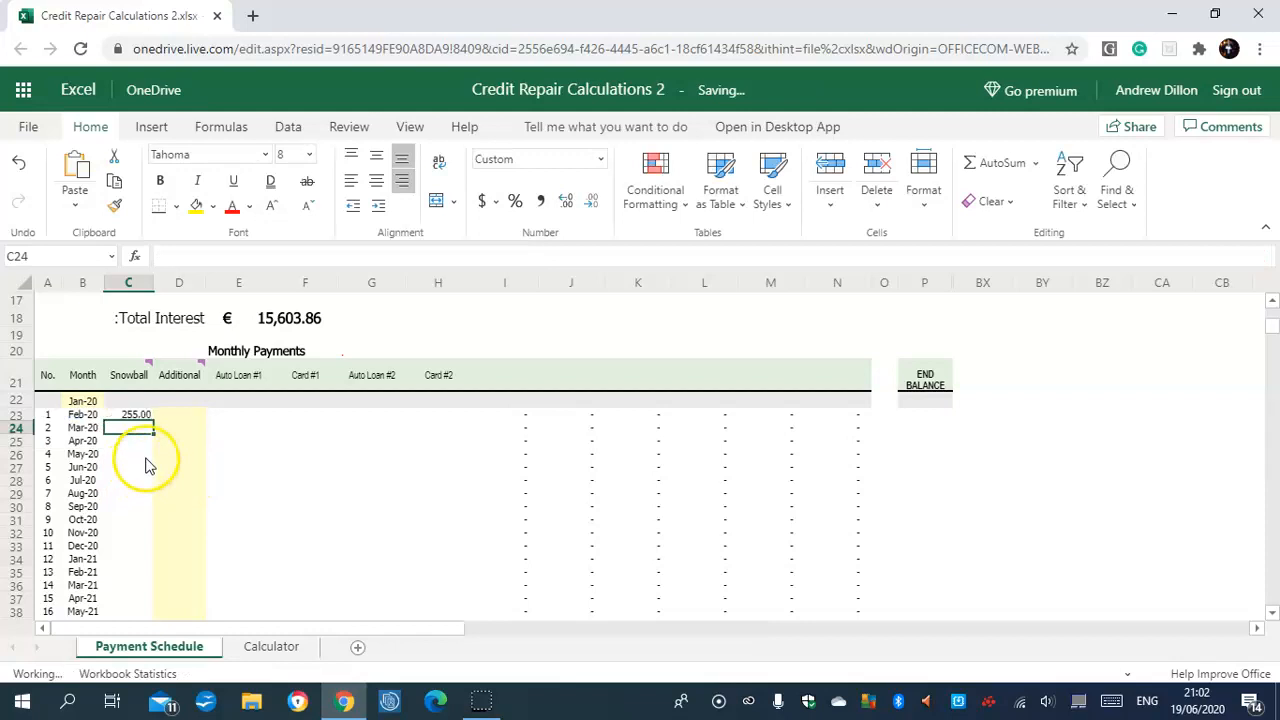
Fill the Snowball formula from C23 down the column through the May-21 row
{"action": "left_click", "coordinate": [141, 416]}
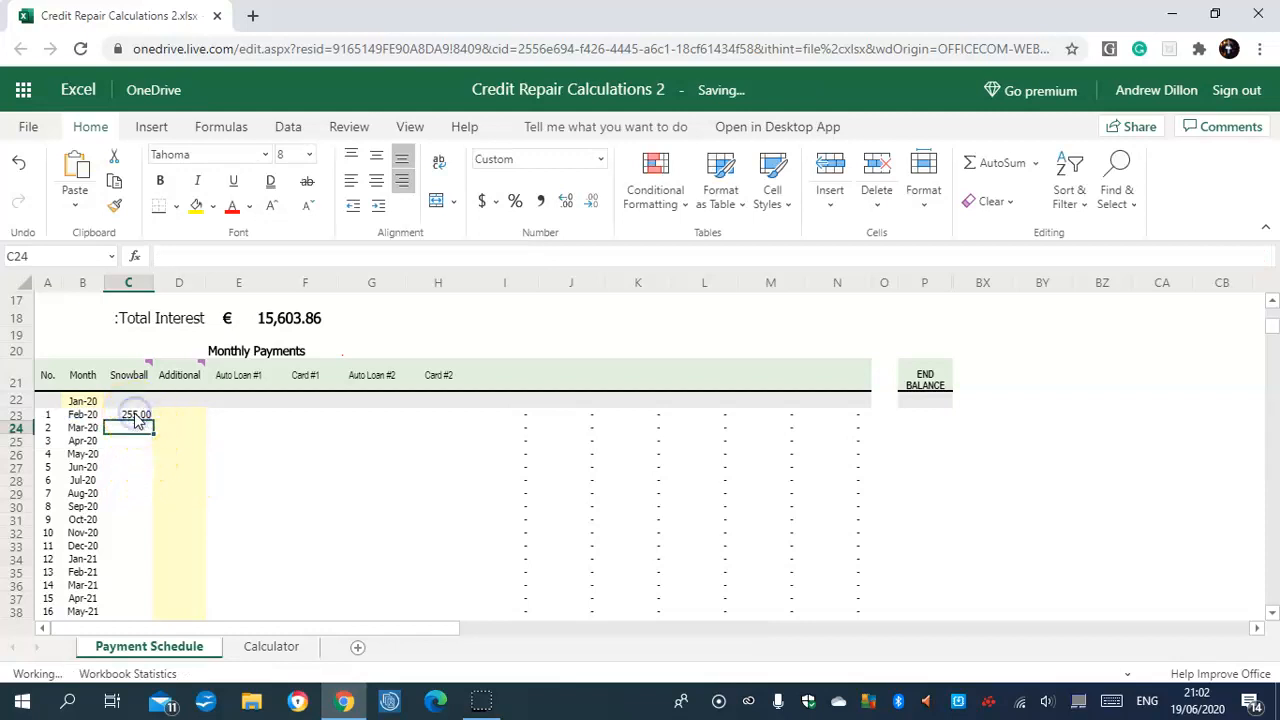
{"action": "left_click", "coordinate": [154, 421]}
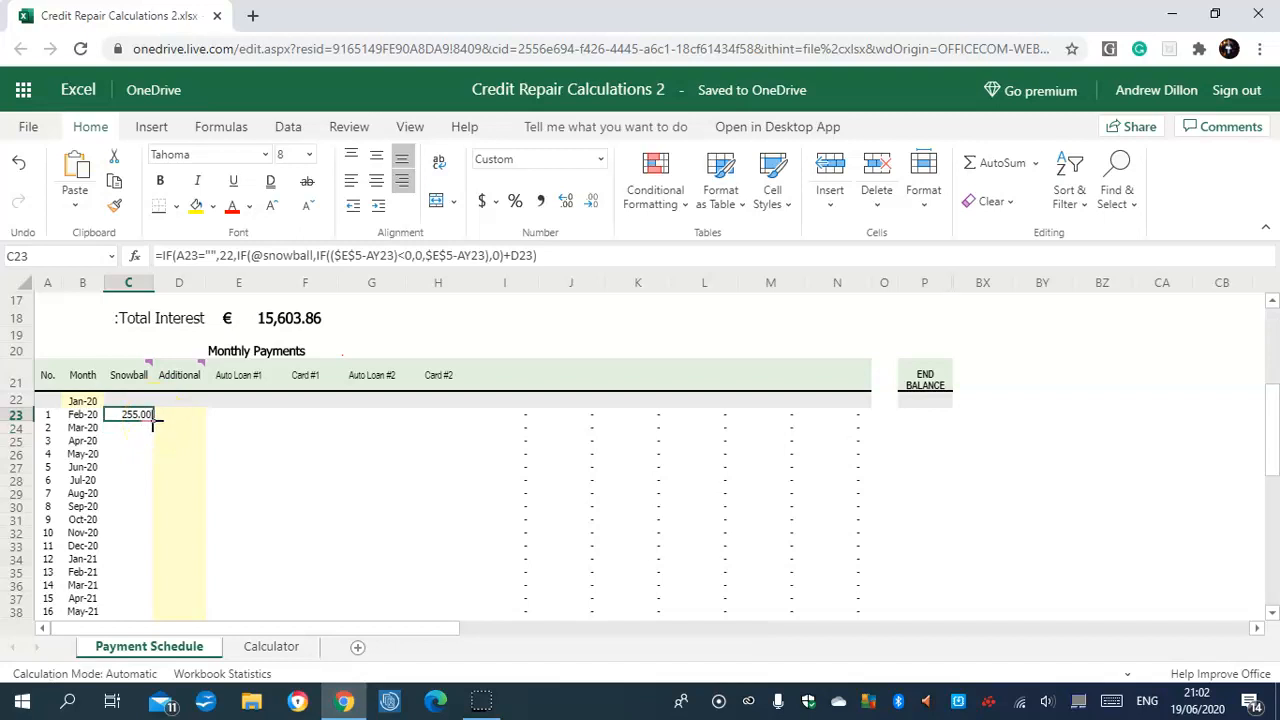
{"action": "left_click_drag", "start_coordinate": [151, 423], "coordinate": [128, 612]}
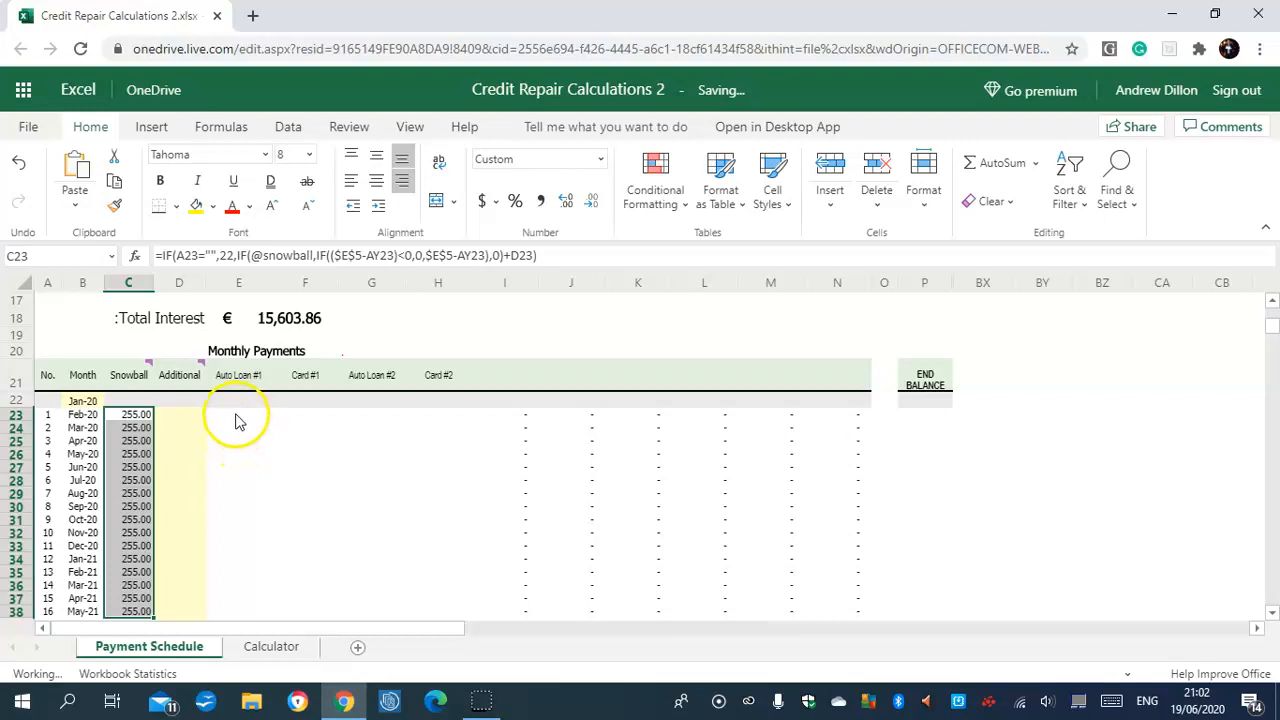
Enter =C23+E8 as the Feb-20 Auto Loan #1 payment in E23 and fill it across to Card #2 in H23
{"action": "left_click", "coordinate": [236, 418]}
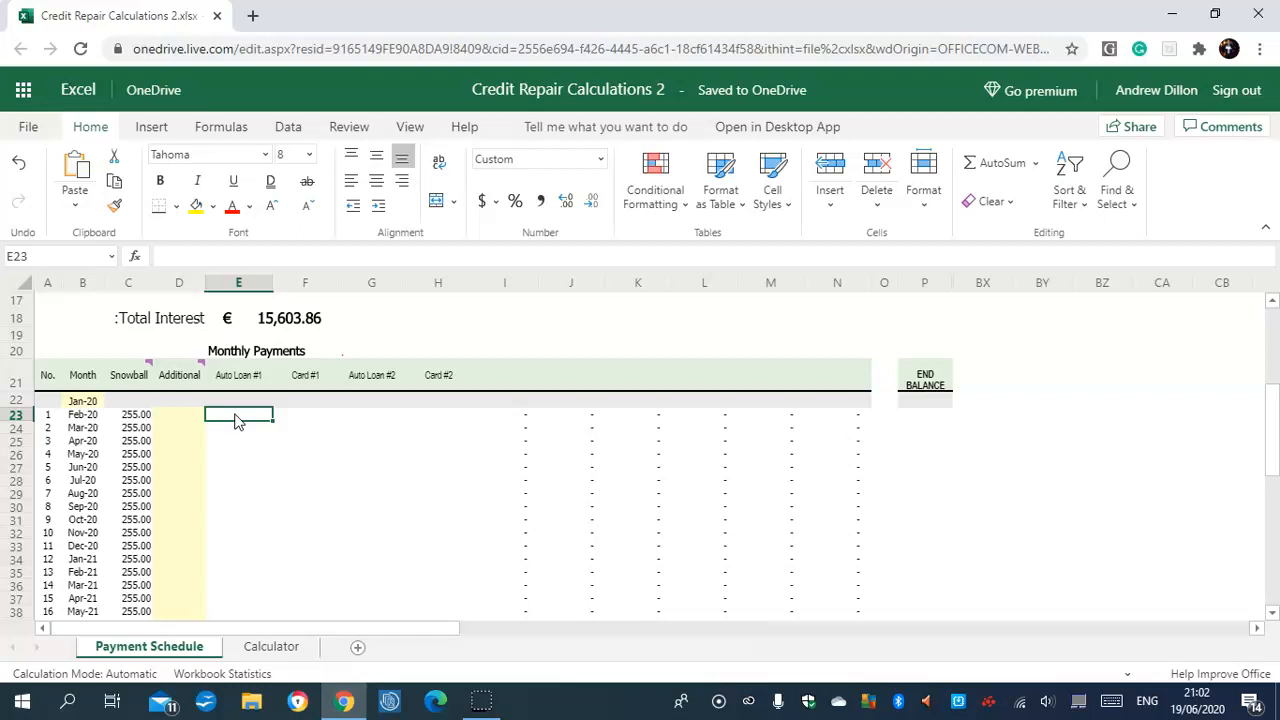
{"action": "type", "text": "="}
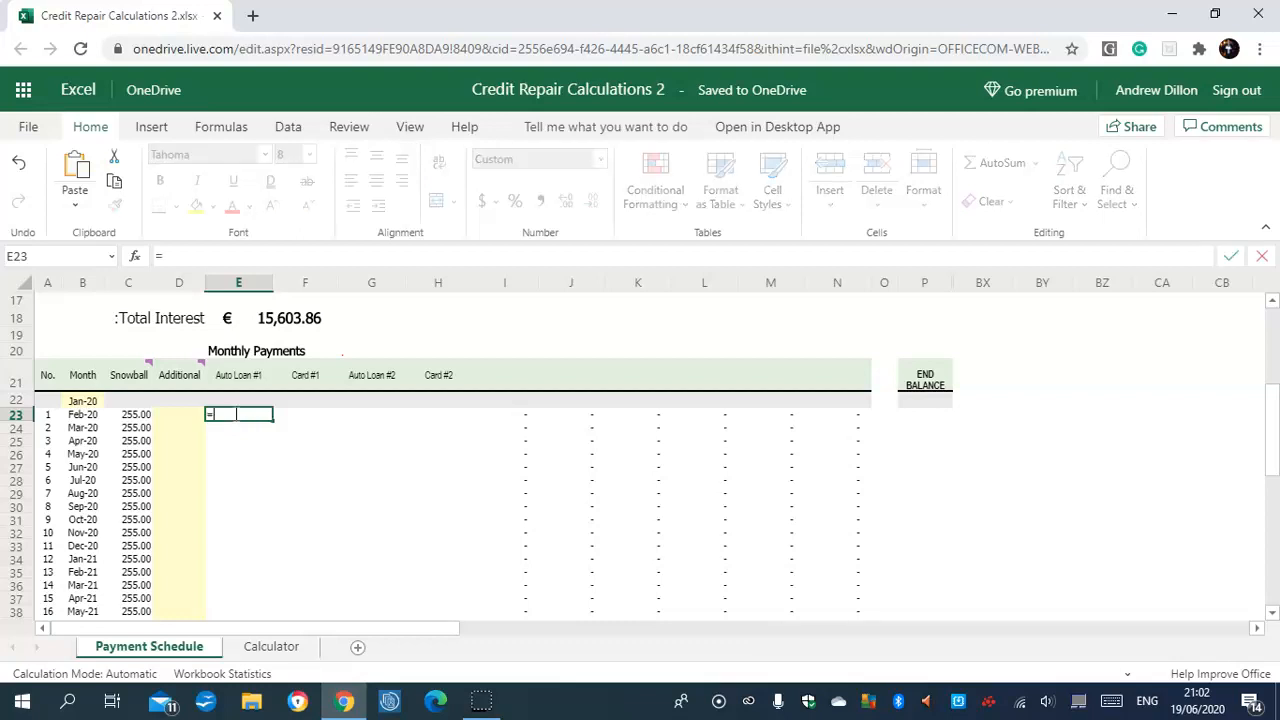
{"action": "type", "text": "SUM"}
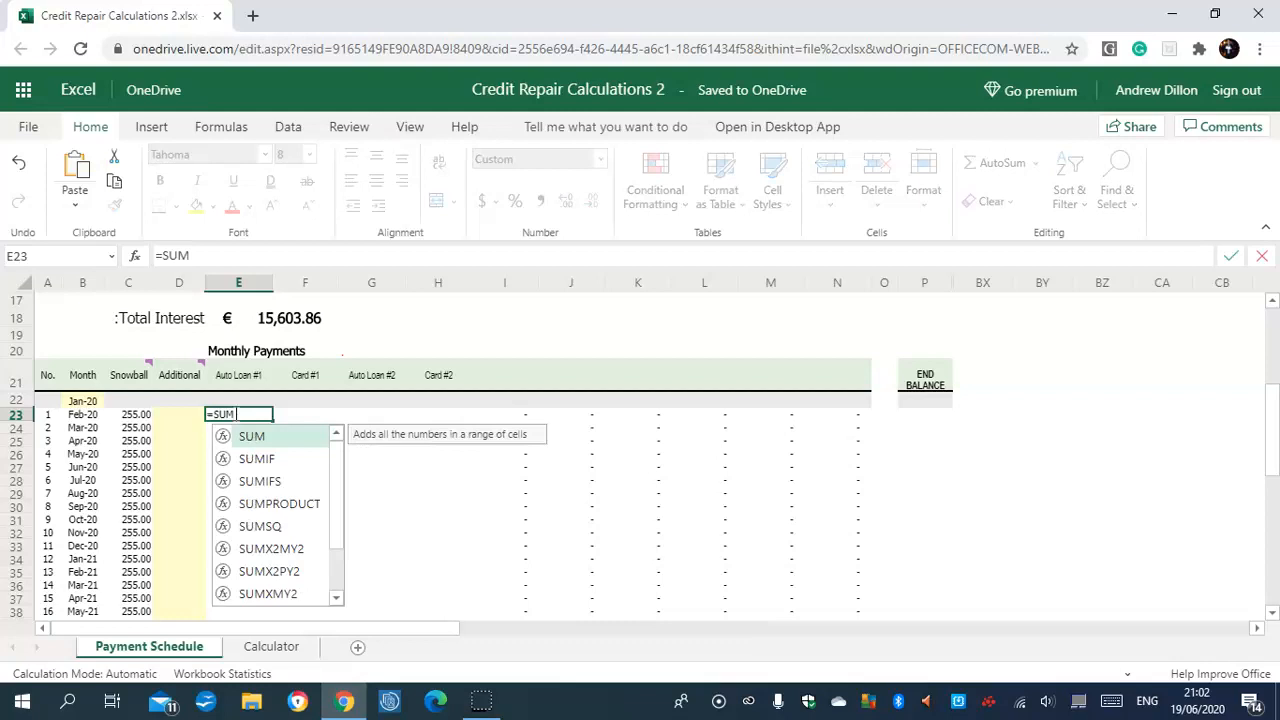
{"action": "key", "text": "BackSpace"}
{"action": "key", "text": "BackSpace"}
{"action": "key", "text": "BackSpace"}
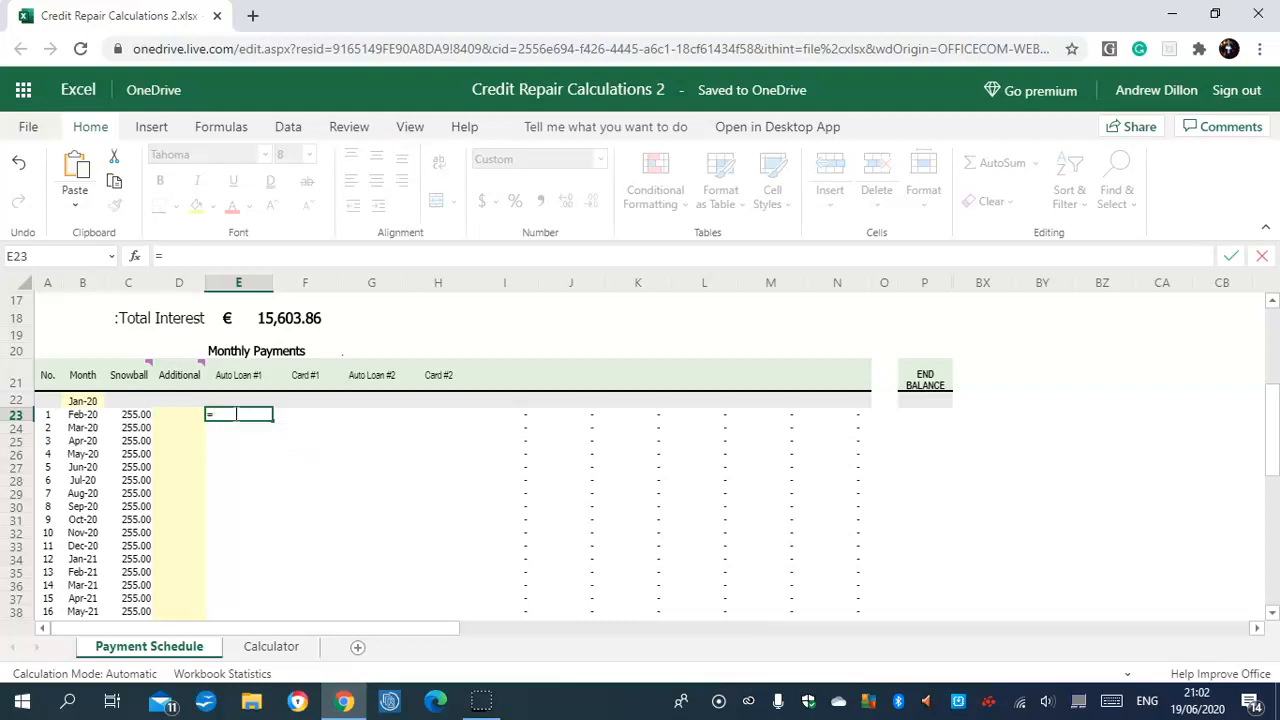
{"action": "type", "text": "C23+E"}
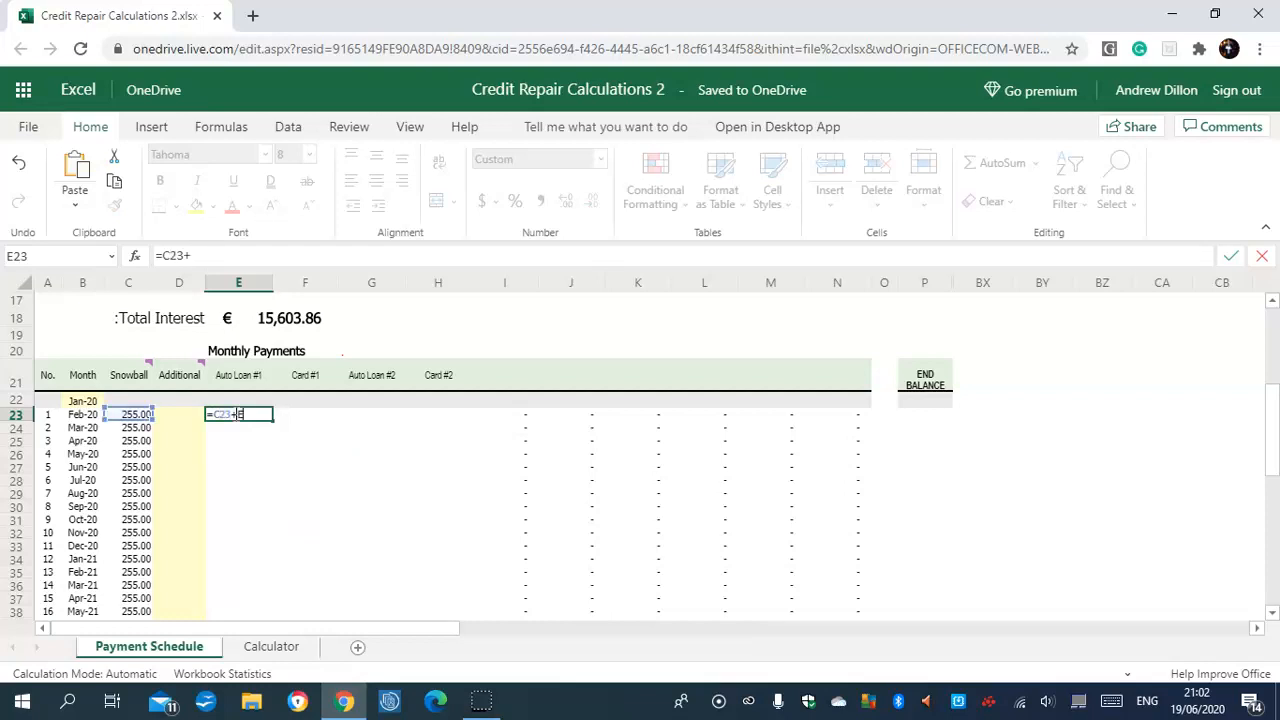
{"action": "type", "text": "8"}
{"action": "key", "text": "Return"}
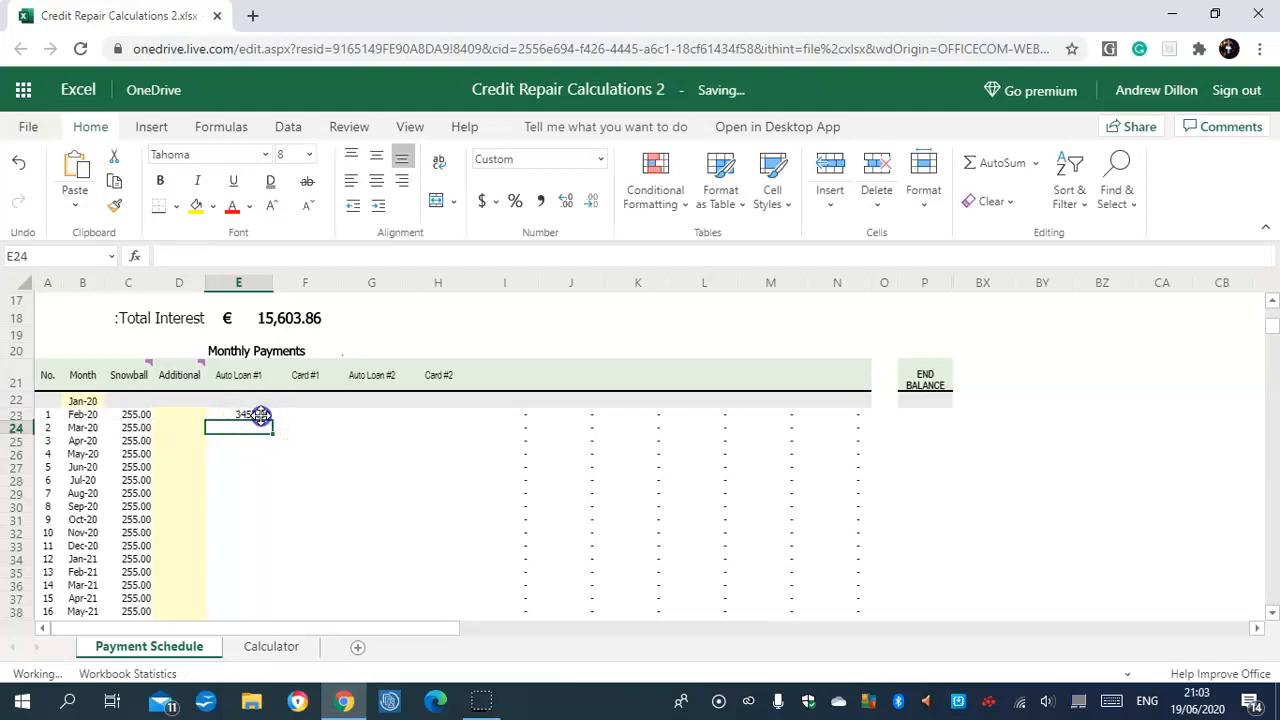
{"action": "left_click", "coordinate": [259, 414]}
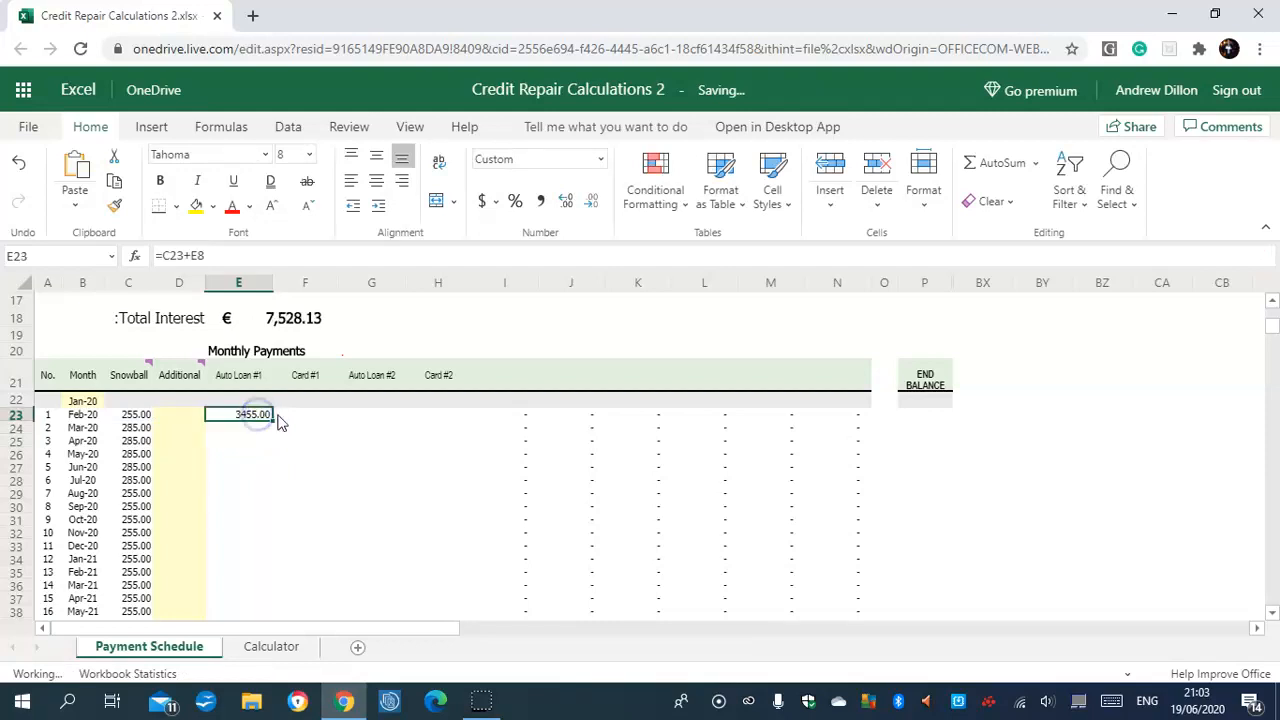
{"action": "mouse_move", "coordinate": [270, 421]}
{"action": "left_mouse_down"}
{"action": "mouse_move", "coordinate": [346, 414]}
{"action": "mouse_move", "coordinate": [446, 430]}
{"action": "left_mouse_up"}
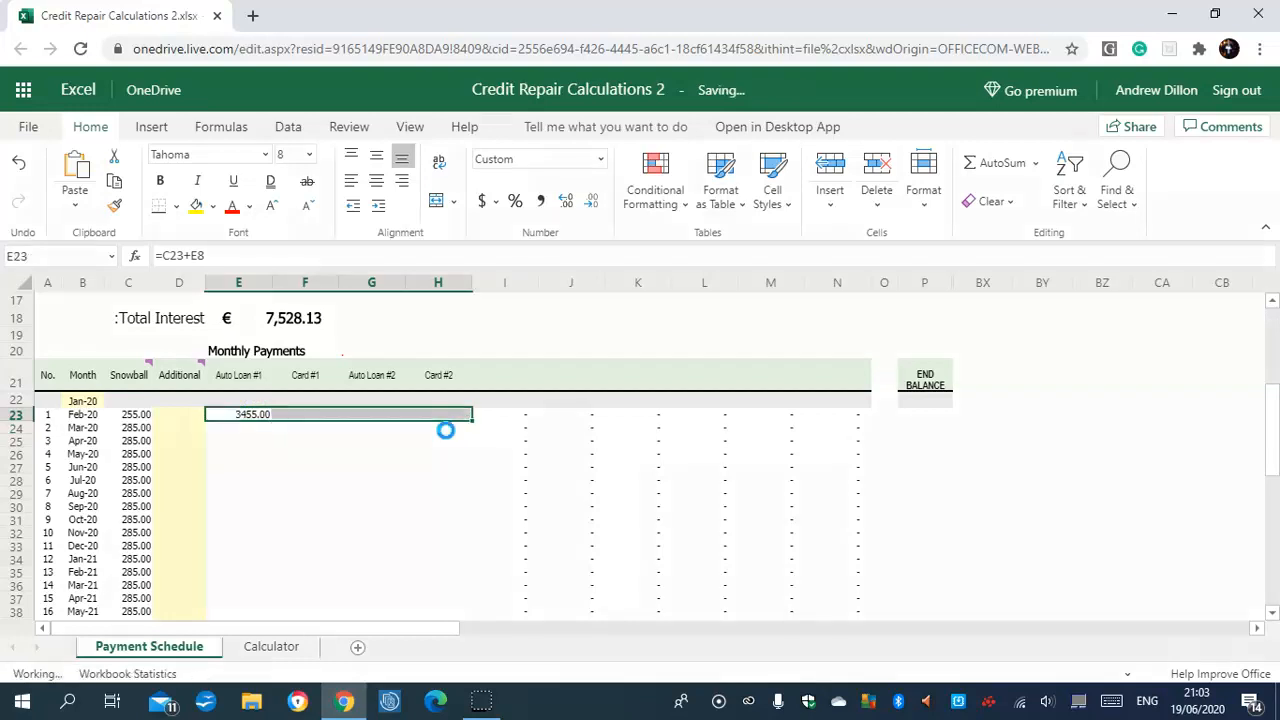
Correct the Feb-20 Card #1 payment formula in F23 to =C23+F8
{"action": "left_click", "coordinate": [306, 414]}
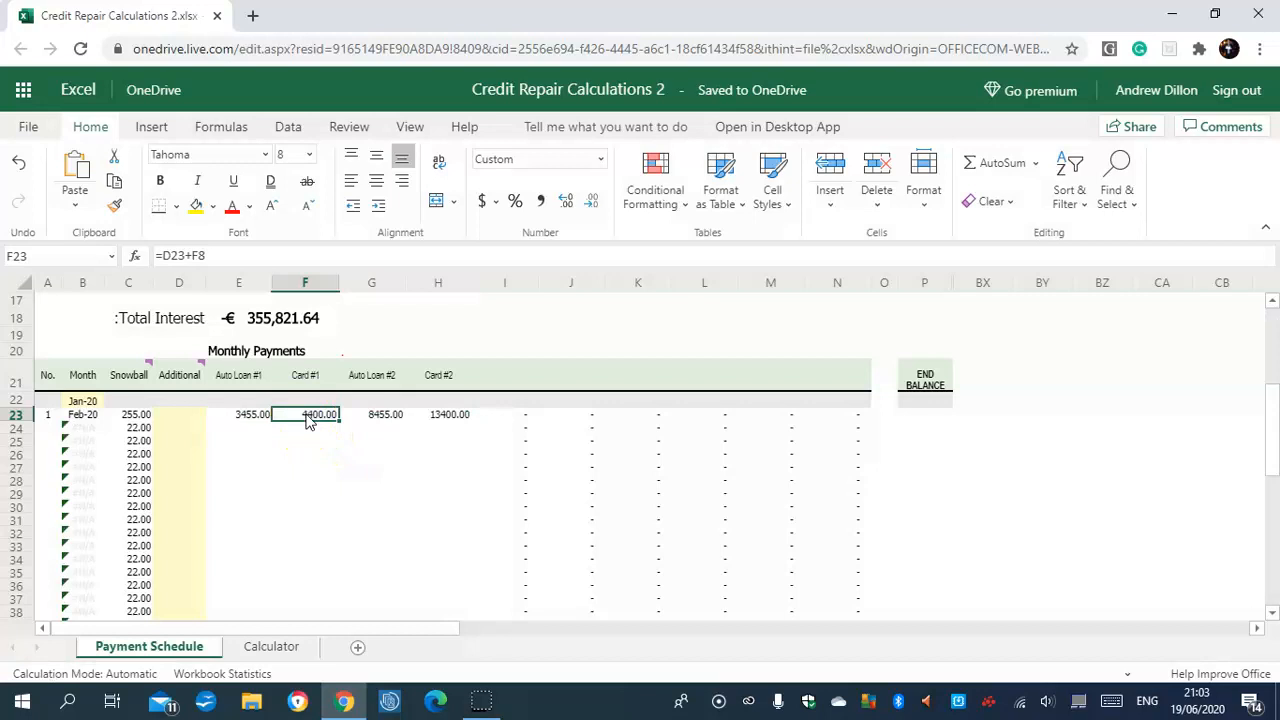
{"action": "left_click", "coordinate": [250, 416]}
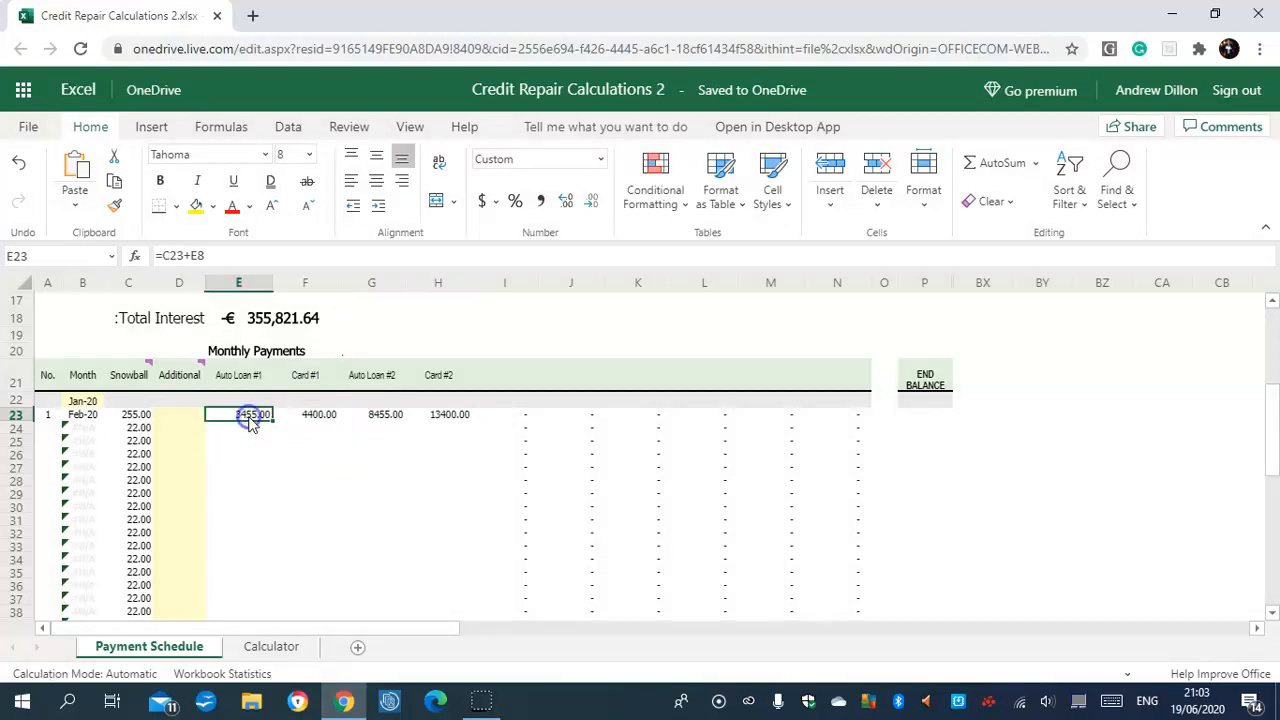
{"action": "left_click", "coordinate": [313, 416]}
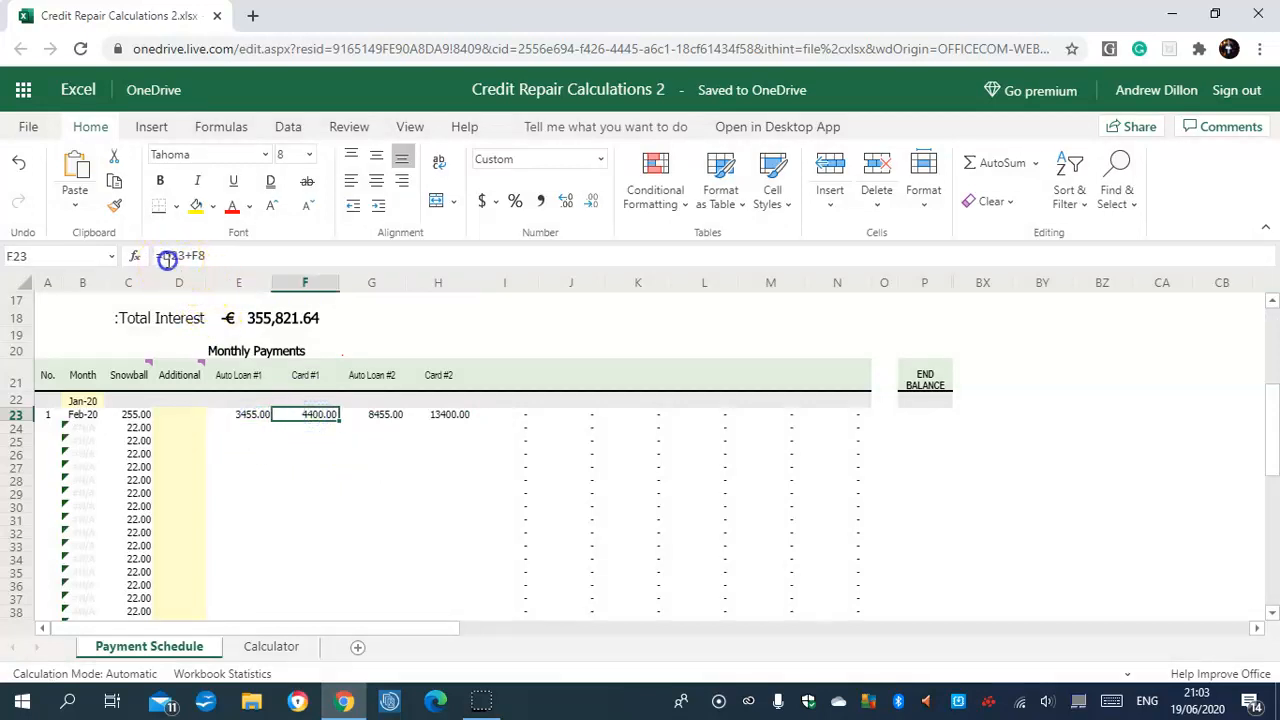
{"action": "left_click", "coordinate": [165, 257]}
{"action": "key", "text": "BackSpace"}
{"action": "type", "text": "C"}
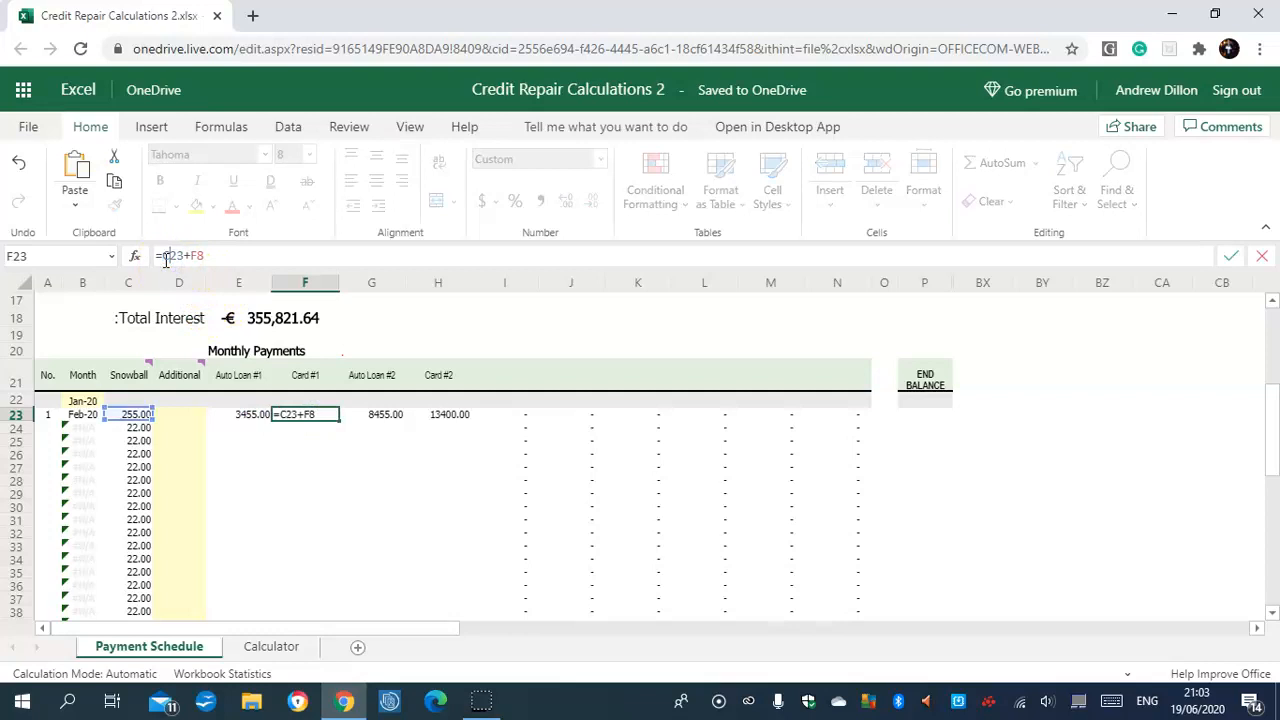
{"action": "key", "text": "Return"}
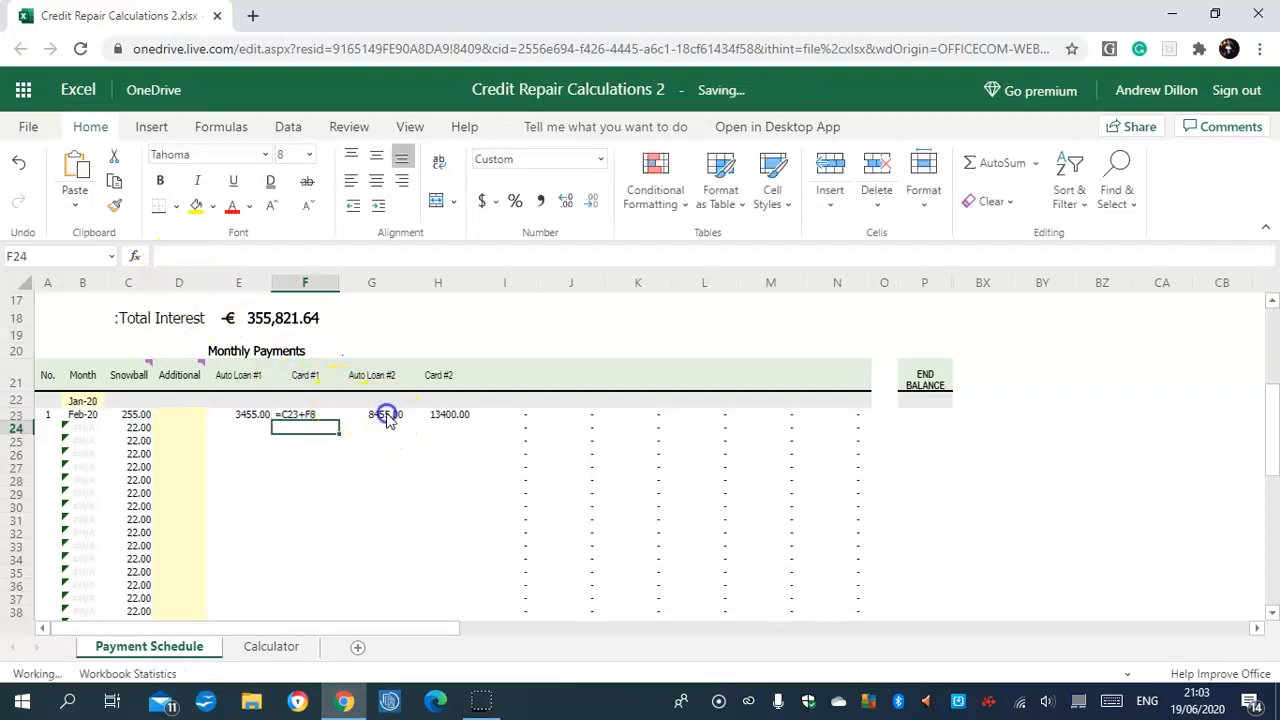
Correct the Feb-20 Auto Loan #2 payment formula in G23 to =C23+G8
{"action": "left_click", "coordinate": [387, 417]}
{"action": "left_click", "coordinate": [171, 256]}
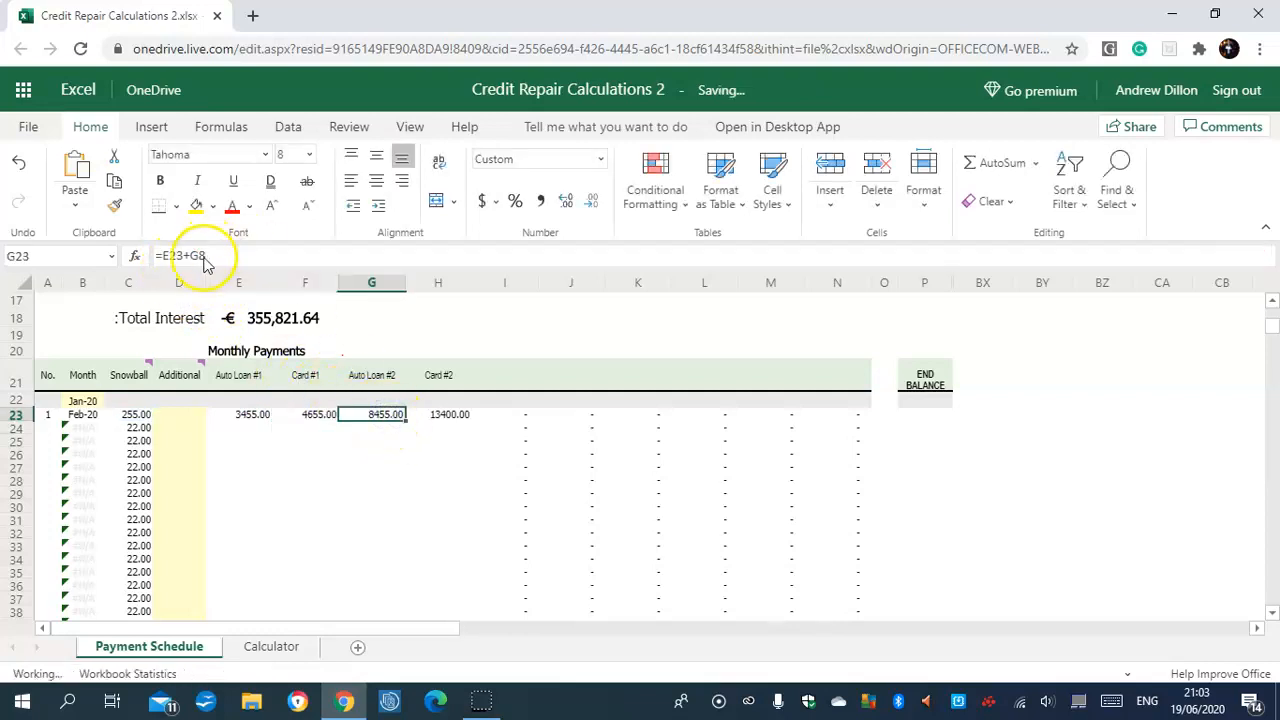
{"action": "left_click", "coordinate": [163, 255]}
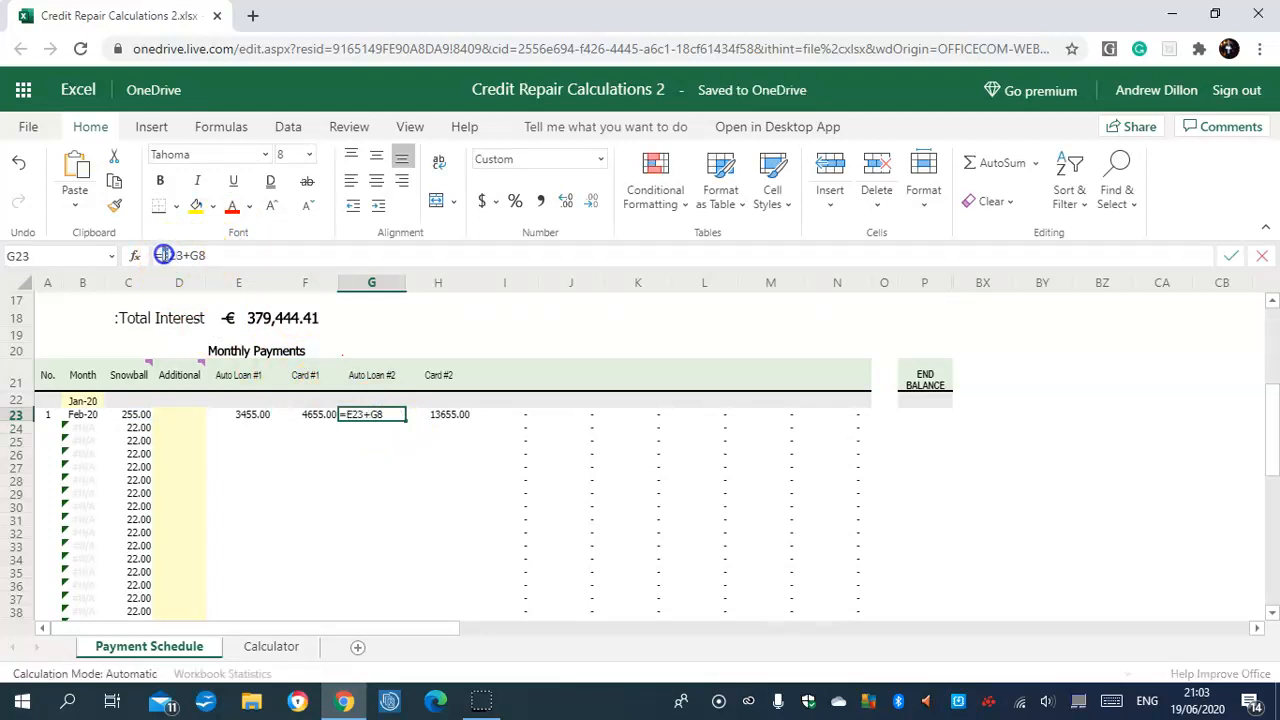
{"action": "type", "text": "C"}
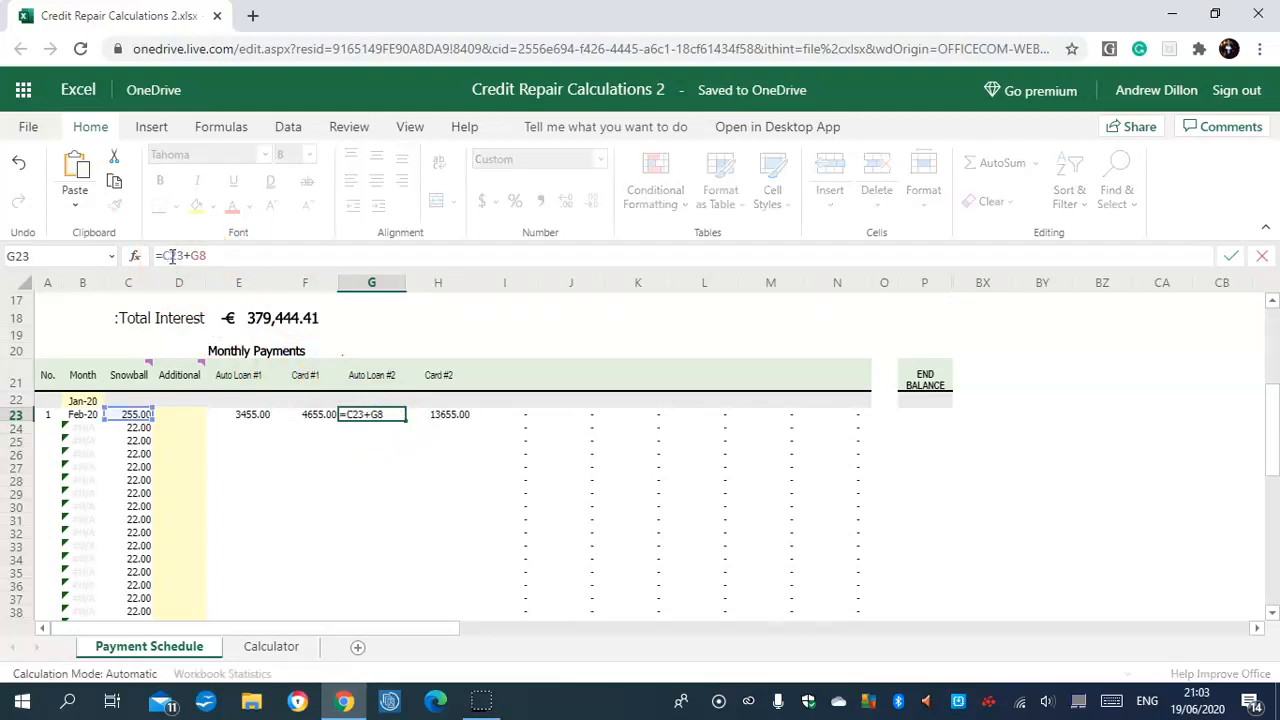
Correct the Feb-20 Card #2 payment formula in H23 to =C23+H8
{"action": "left_click", "coordinate": [432, 414]}
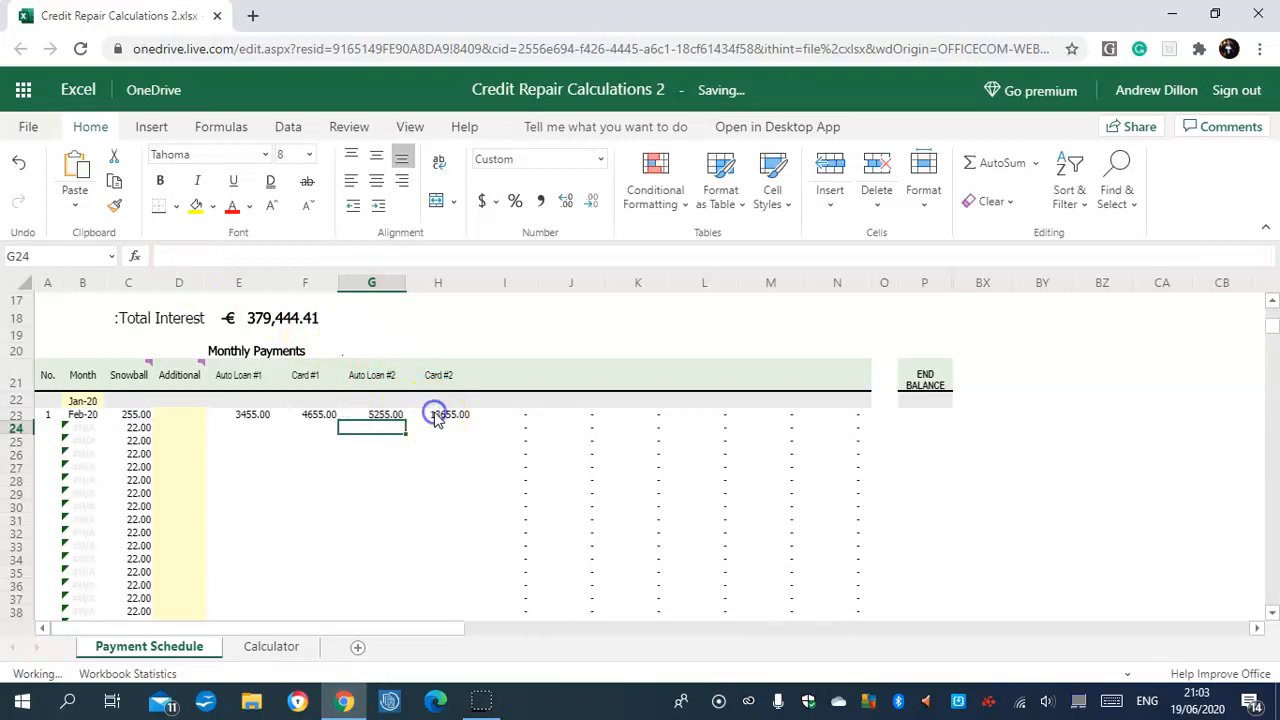
{"action": "left_click", "coordinate": [165, 255]}
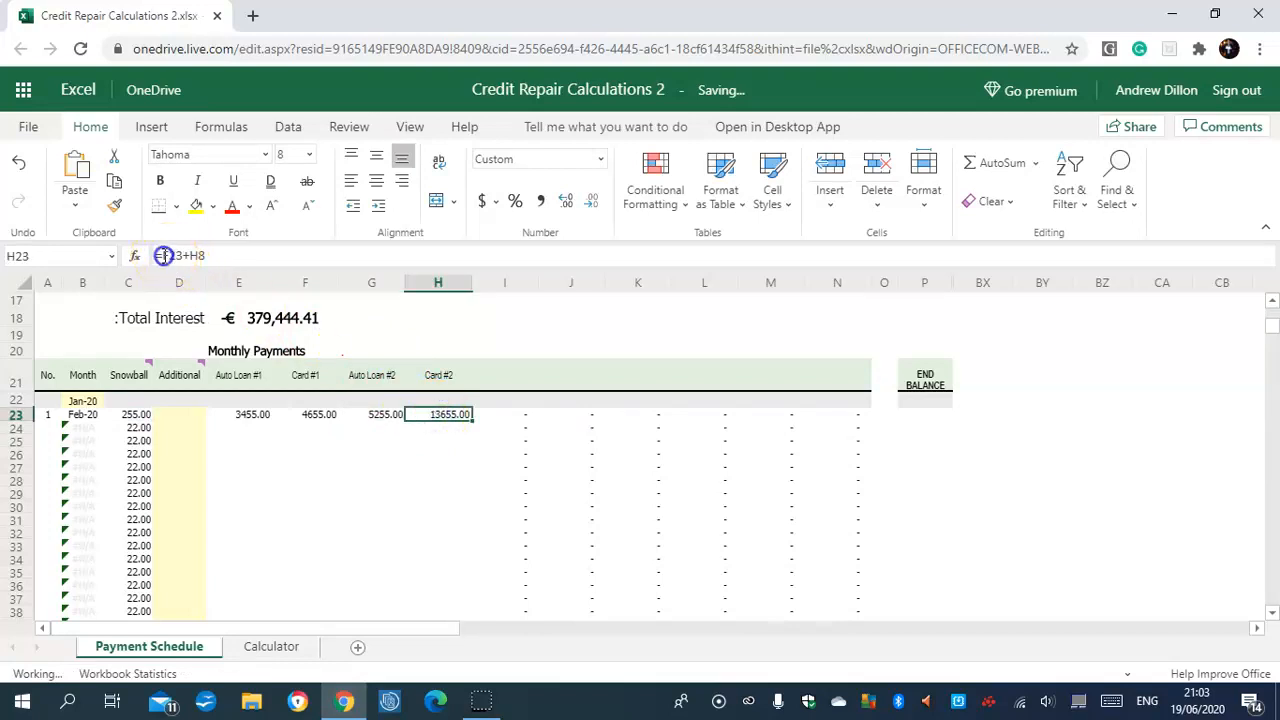
{"action": "left_click_drag", "start_coordinate": [165, 255], "coordinate": [163, 255]}
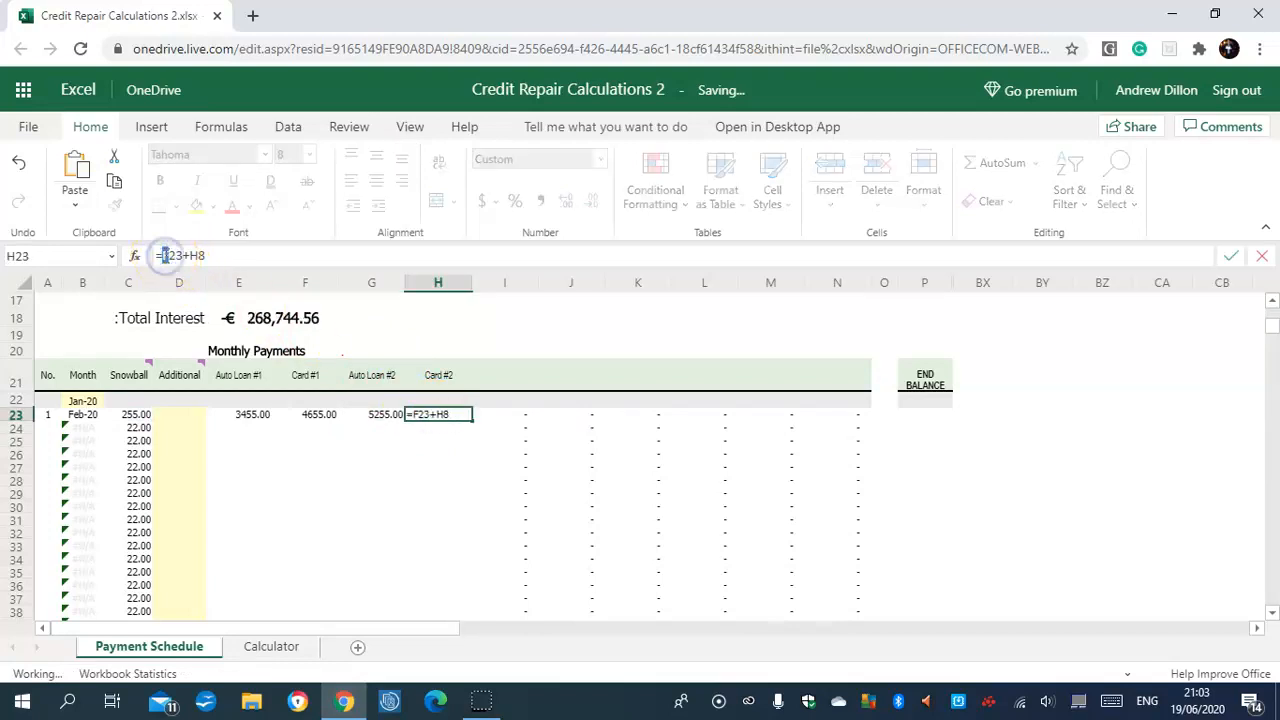
{"action": "type", "text": "C"}
{"action": "key", "text": "Return"}
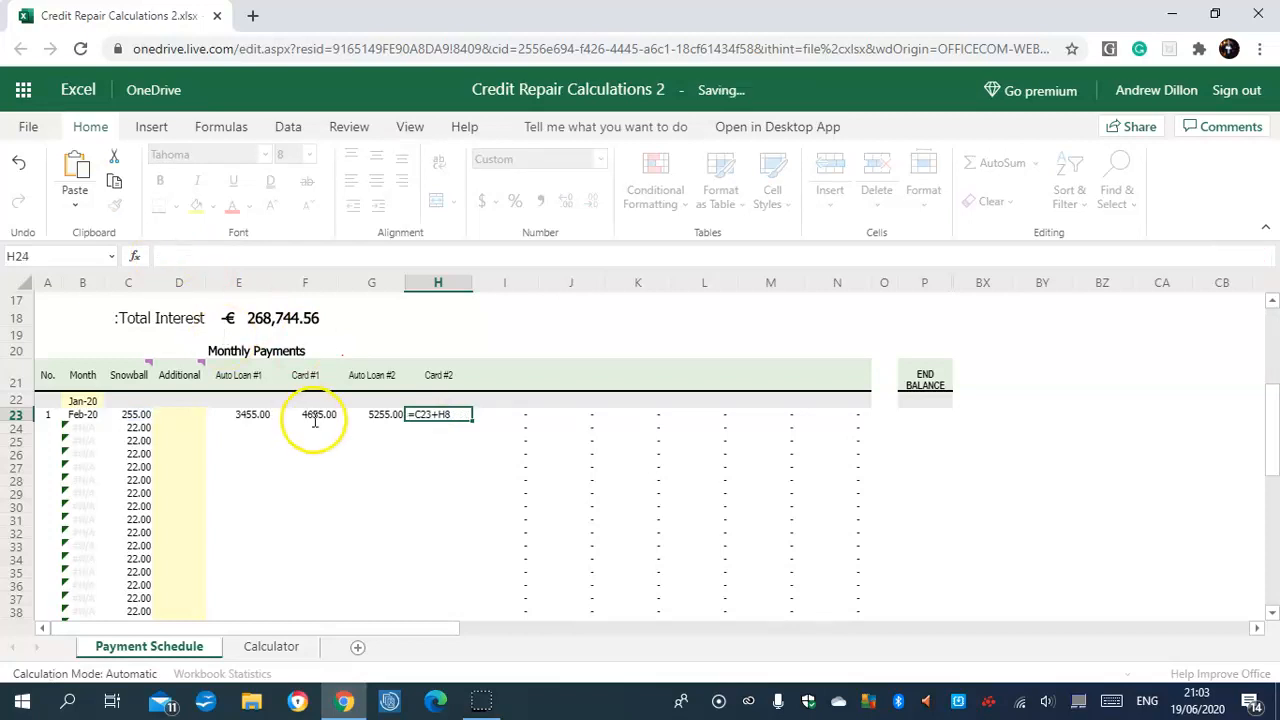
Fill the Auto Loan #1 and Card #1 payment formulas from row 23 down through row 38
{"action": "left_click", "coordinate": [251, 417]}
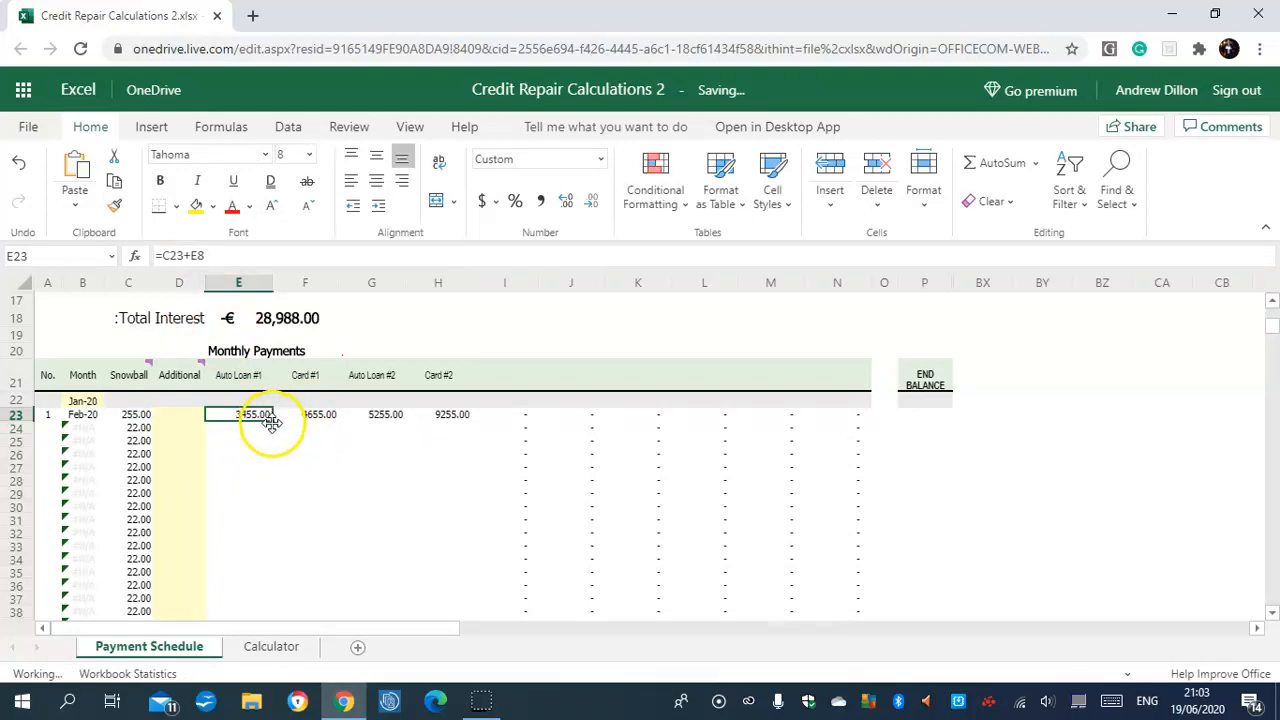
{"action": "left_click_drag", "start_coordinate": [272, 423], "coordinate": [272, 548]}
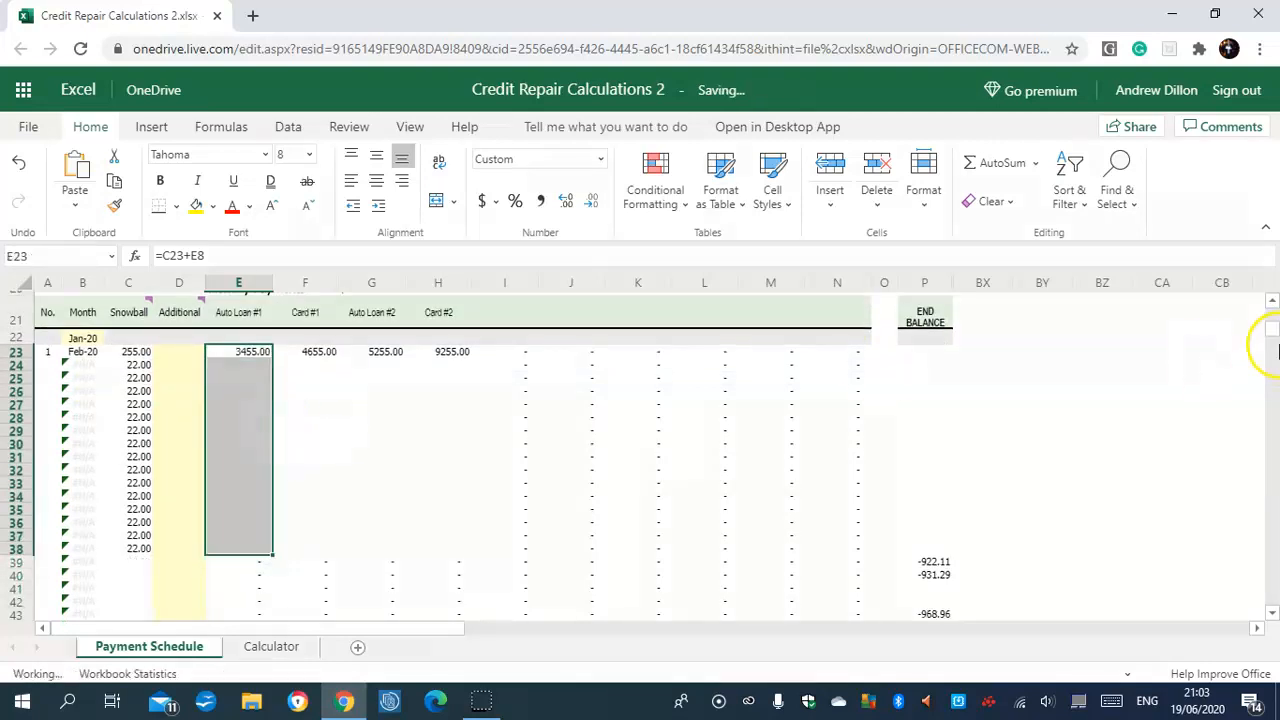
{"action": "left_click_drag", "start_coordinate": [1274, 331], "coordinate": [1275, 380]}
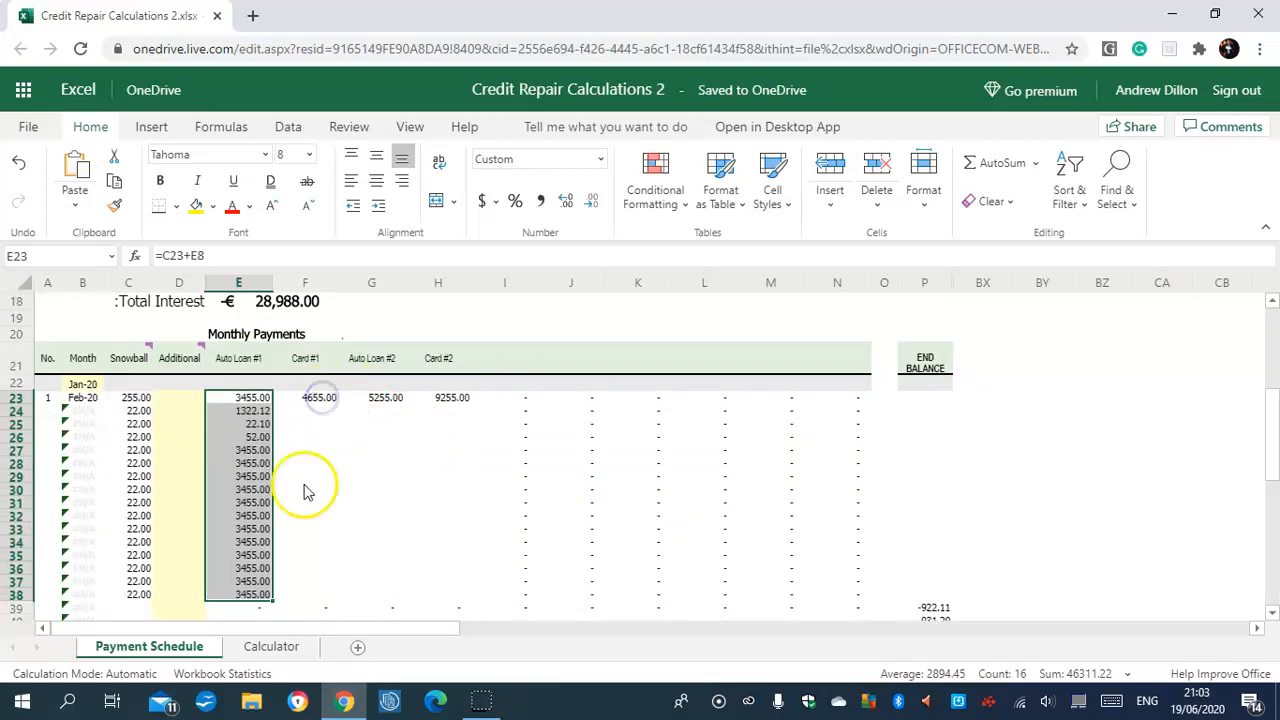
{"action": "key", "text": "Right"}
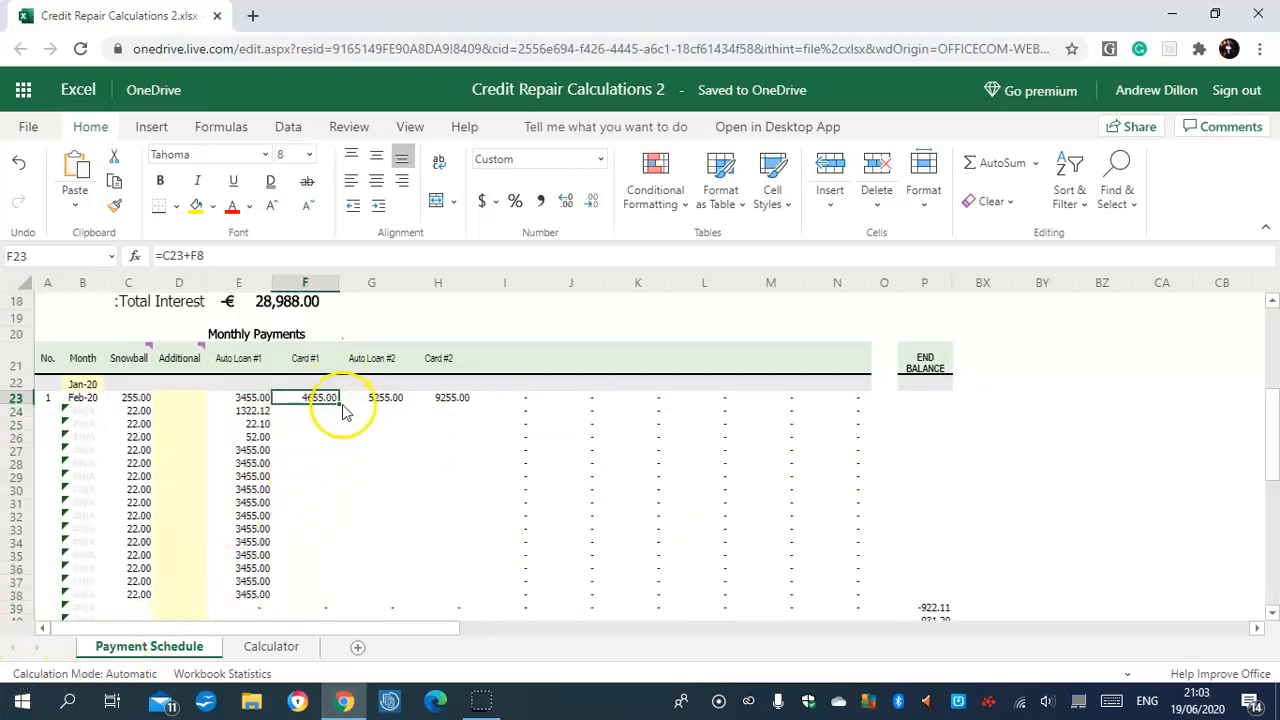
{"action": "left_click_drag", "start_coordinate": [338, 403], "coordinate": [320, 589]}
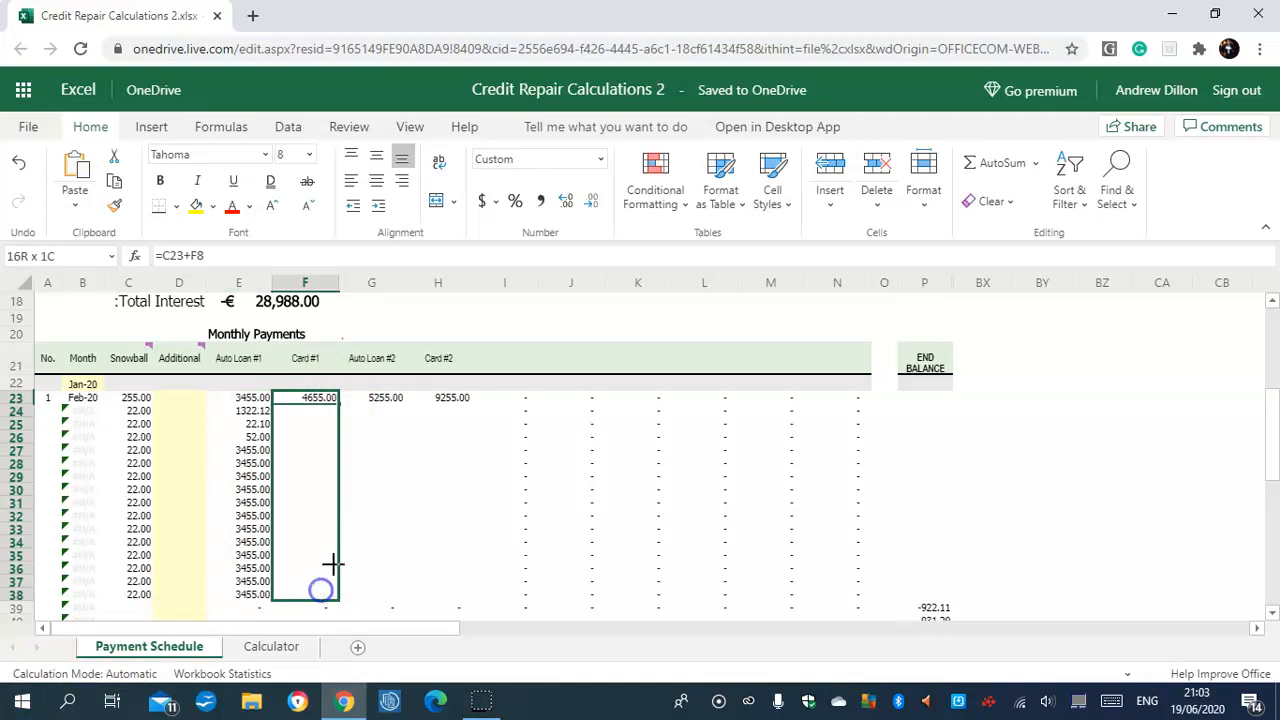
{"action": "left_click", "coordinate": [386, 400]}
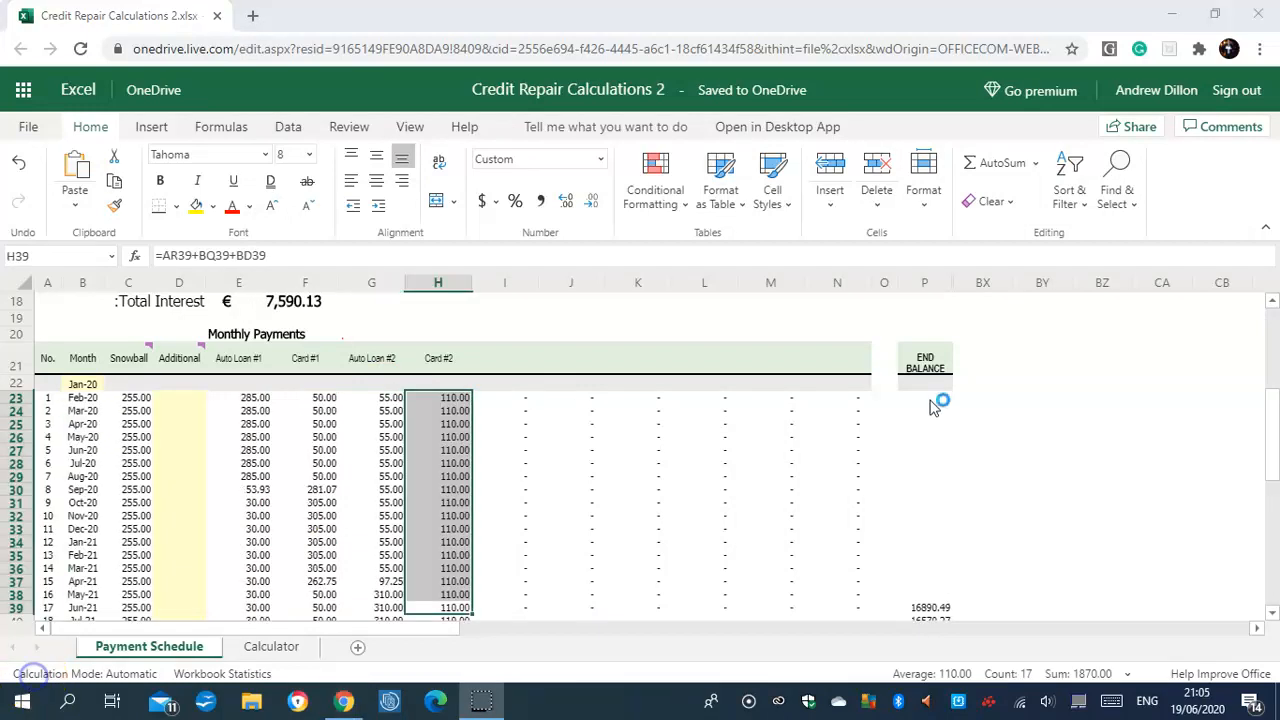
Check the formulas behind several Card #2 payments between Feb-20 and Aug-20 and the Sep-20 Card #1 payment
{"action": "left_click", "coordinate": [938, 401]}
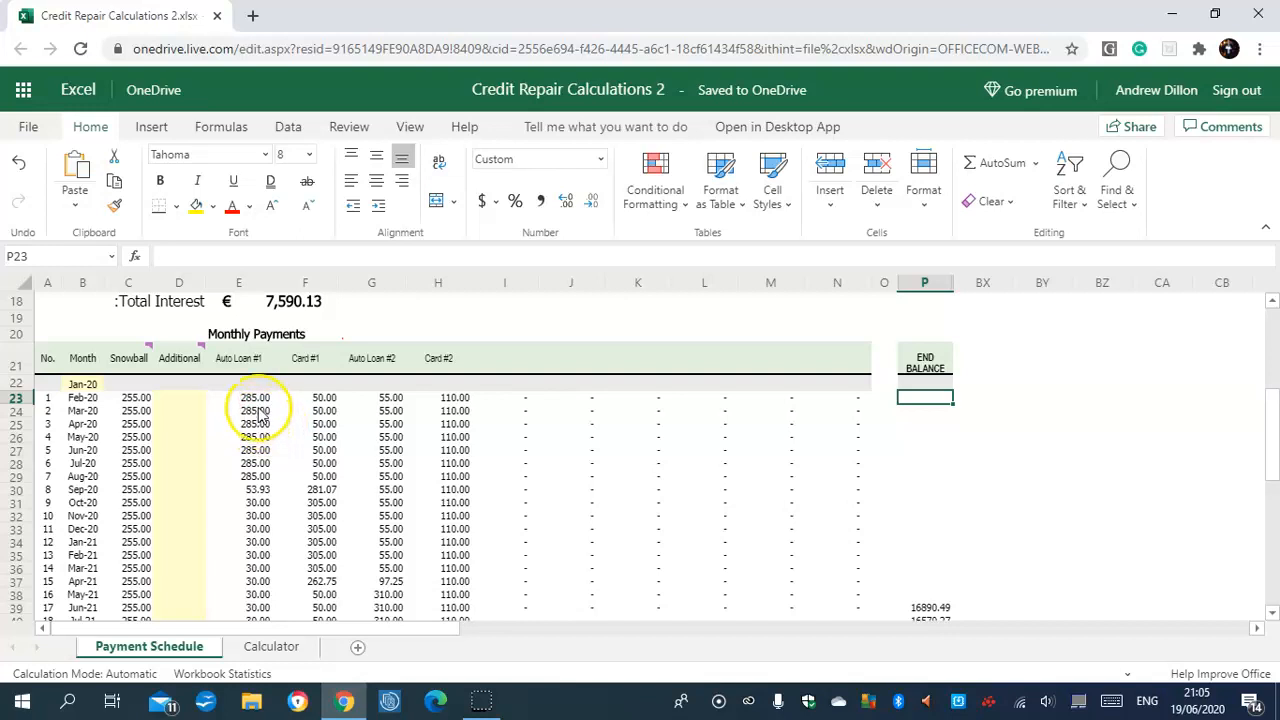
{"action": "left_click", "coordinate": [446, 400]}
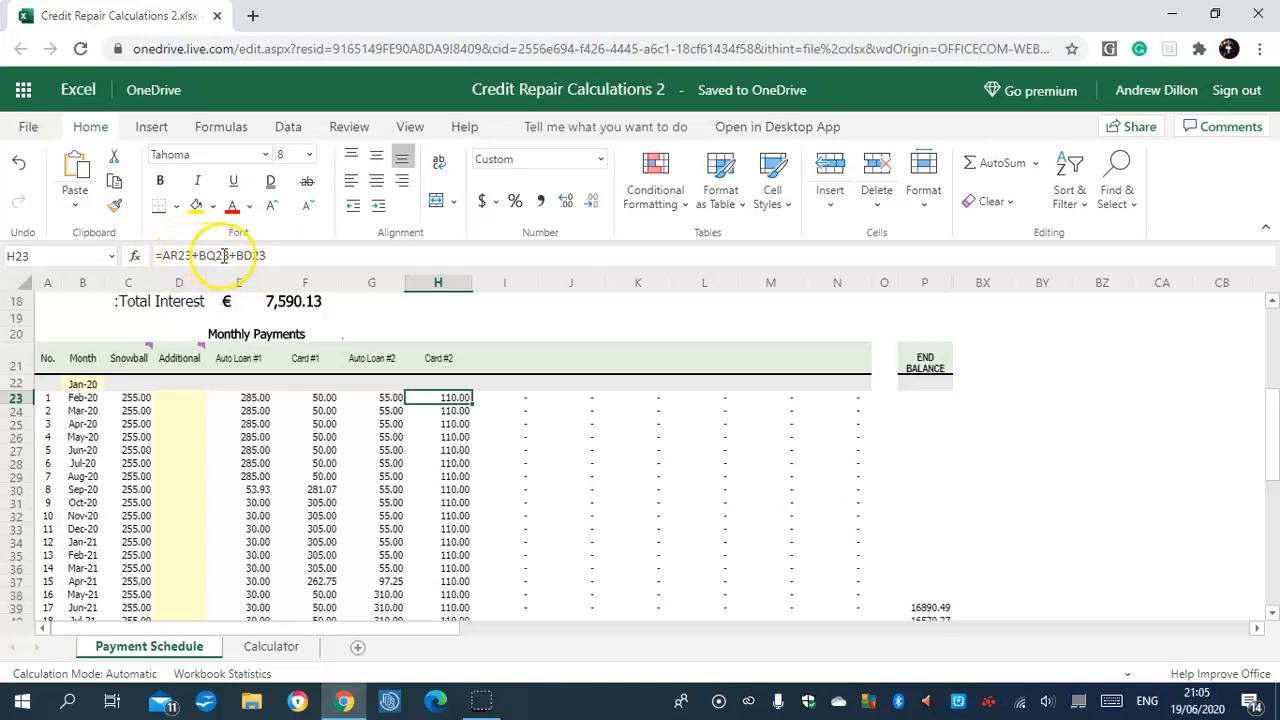
{"action": "left_click", "coordinate": [452, 424]}
{"action": "left_click", "coordinate": [450, 450]}
{"action": "left_click", "coordinate": [445, 477]}
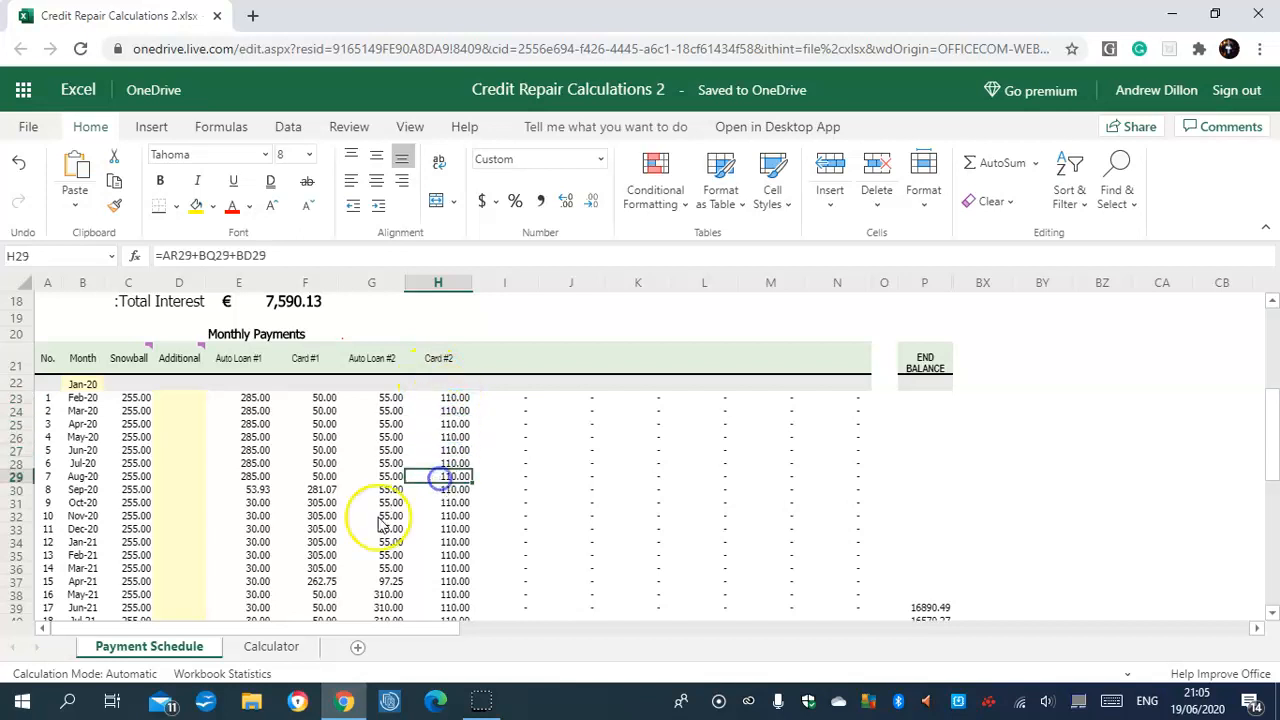
{"action": "left_click", "coordinate": [300, 489]}
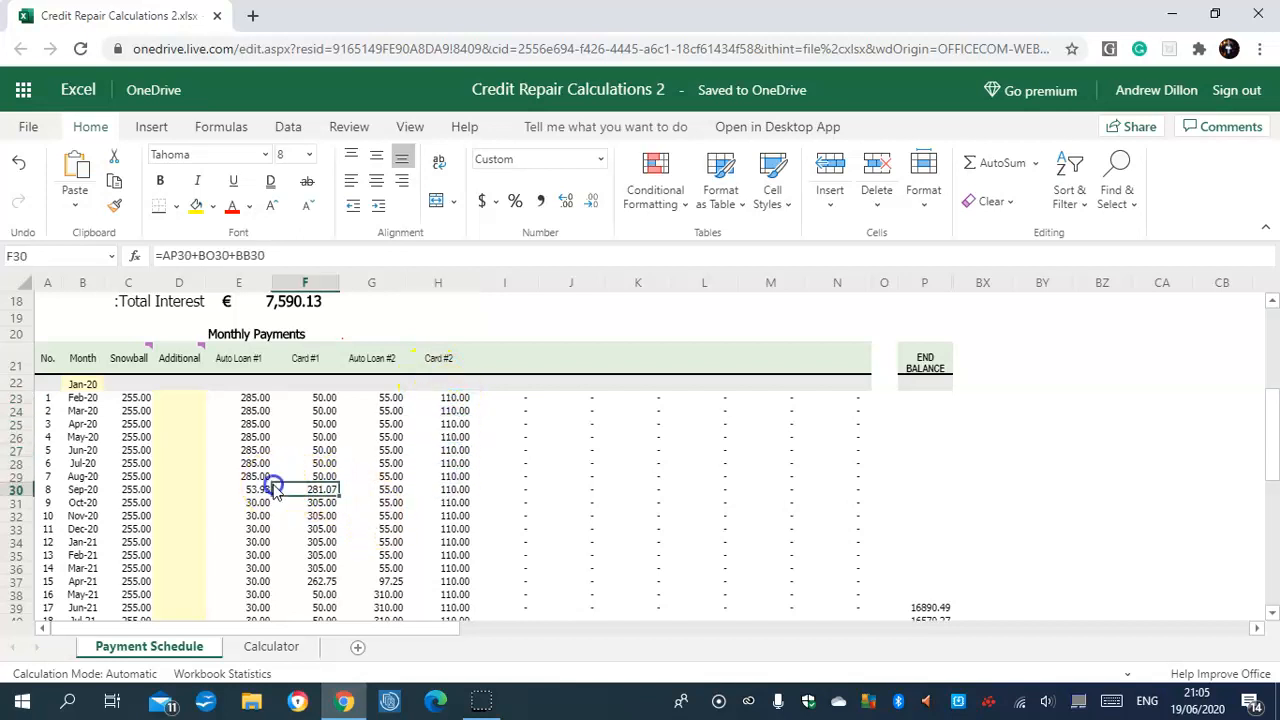
Enter the formula =SUM(R22:AA22) as the Feb-20 End Balance in cell P23
{"action": "left_click", "coordinate": [924, 399]}
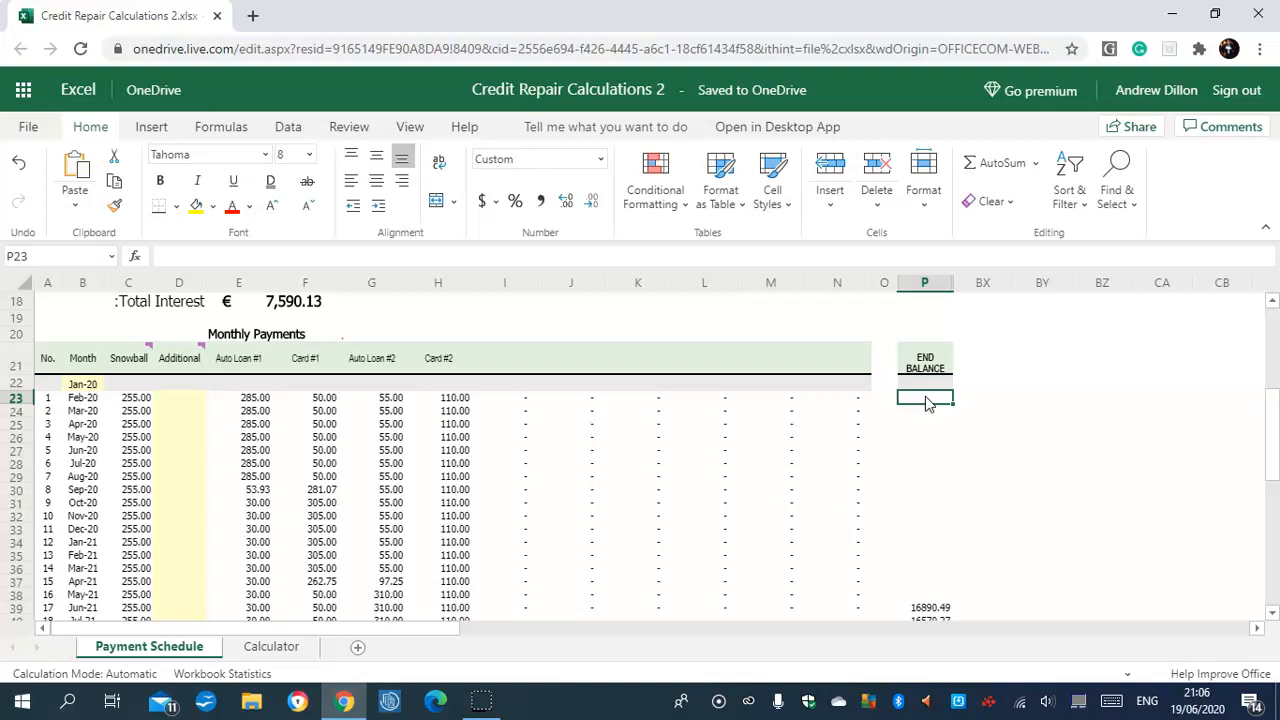
{"action": "type", "text": "=S"}
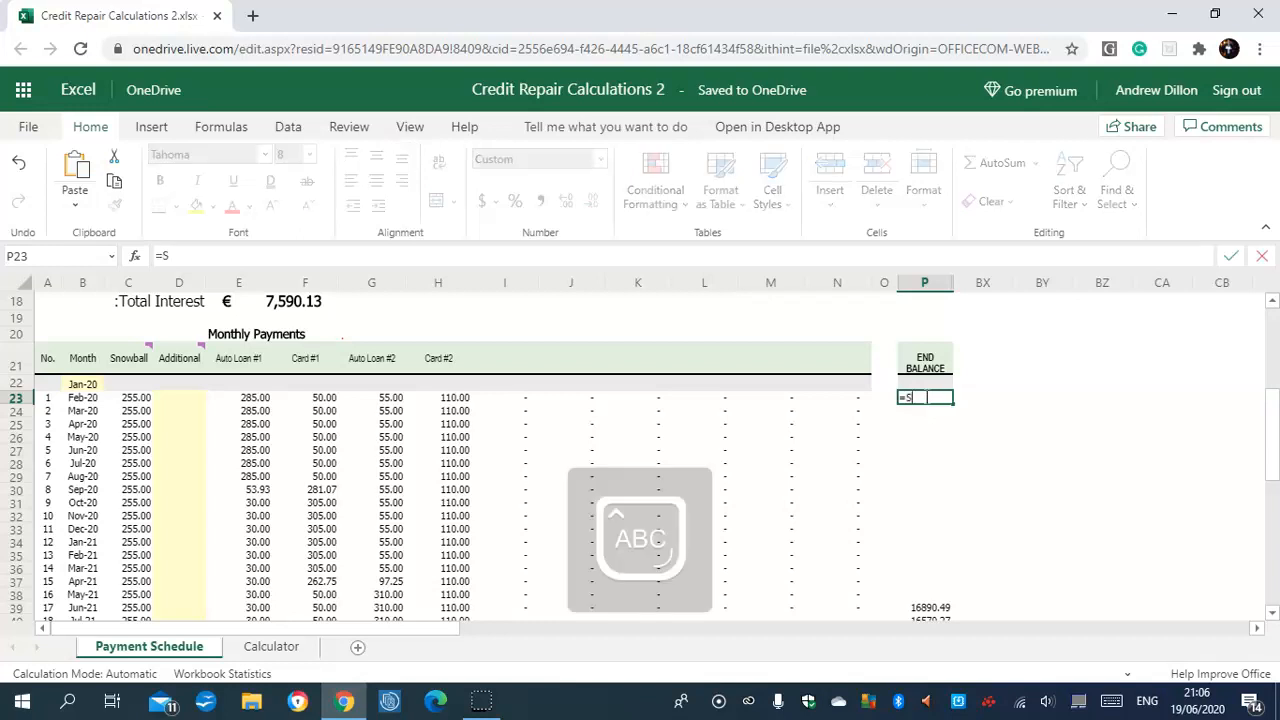
{"action": "type", "text": "UM("}
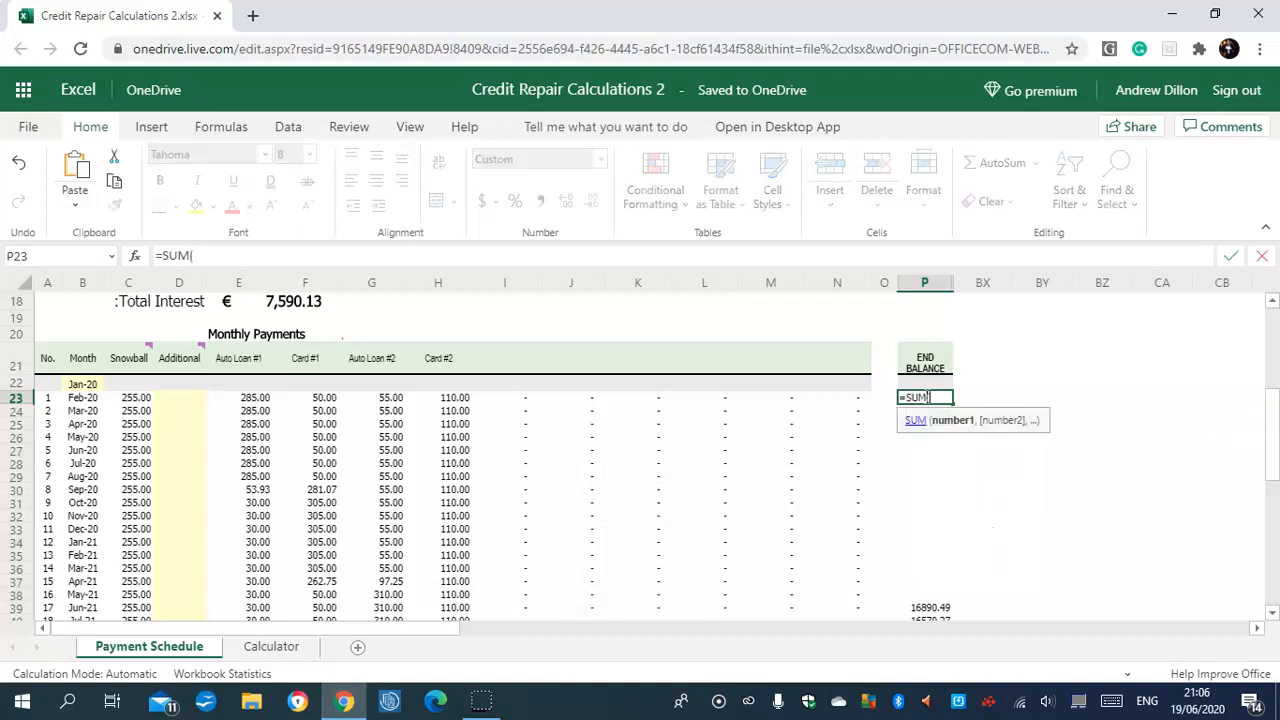
{"action": "type", "text": "R"}
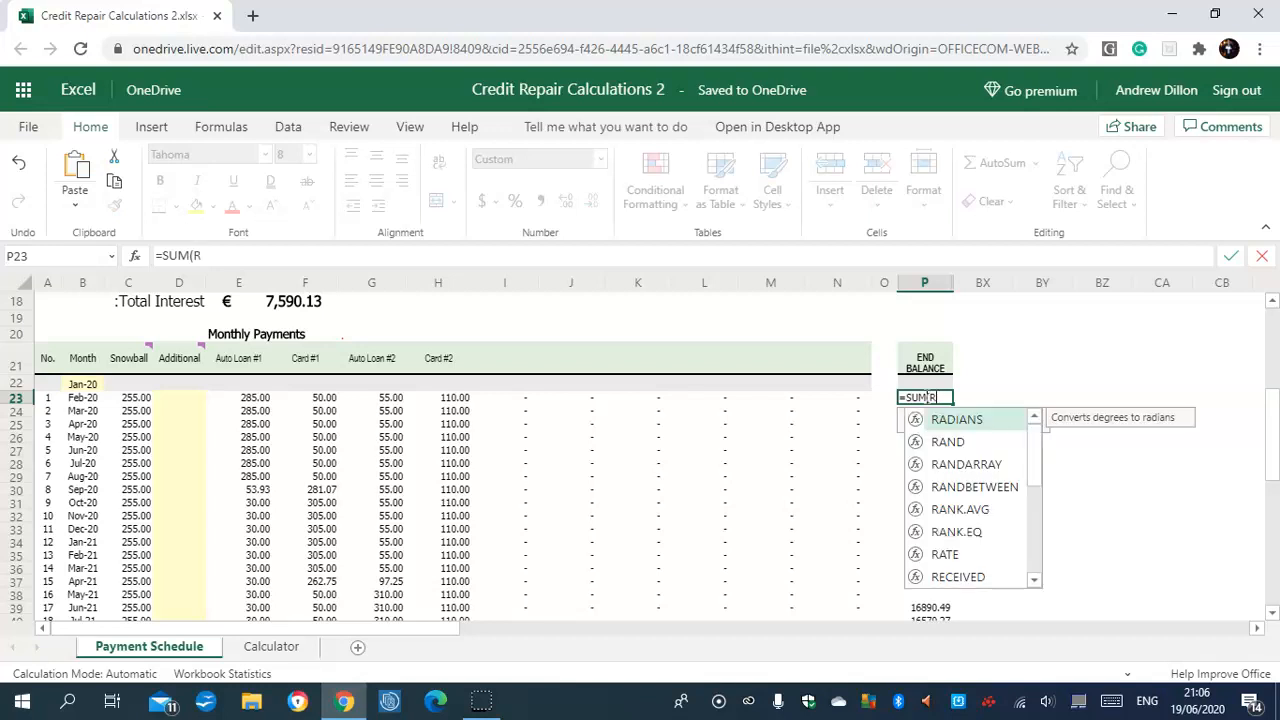
{"action": "type", "text": "22:A"}
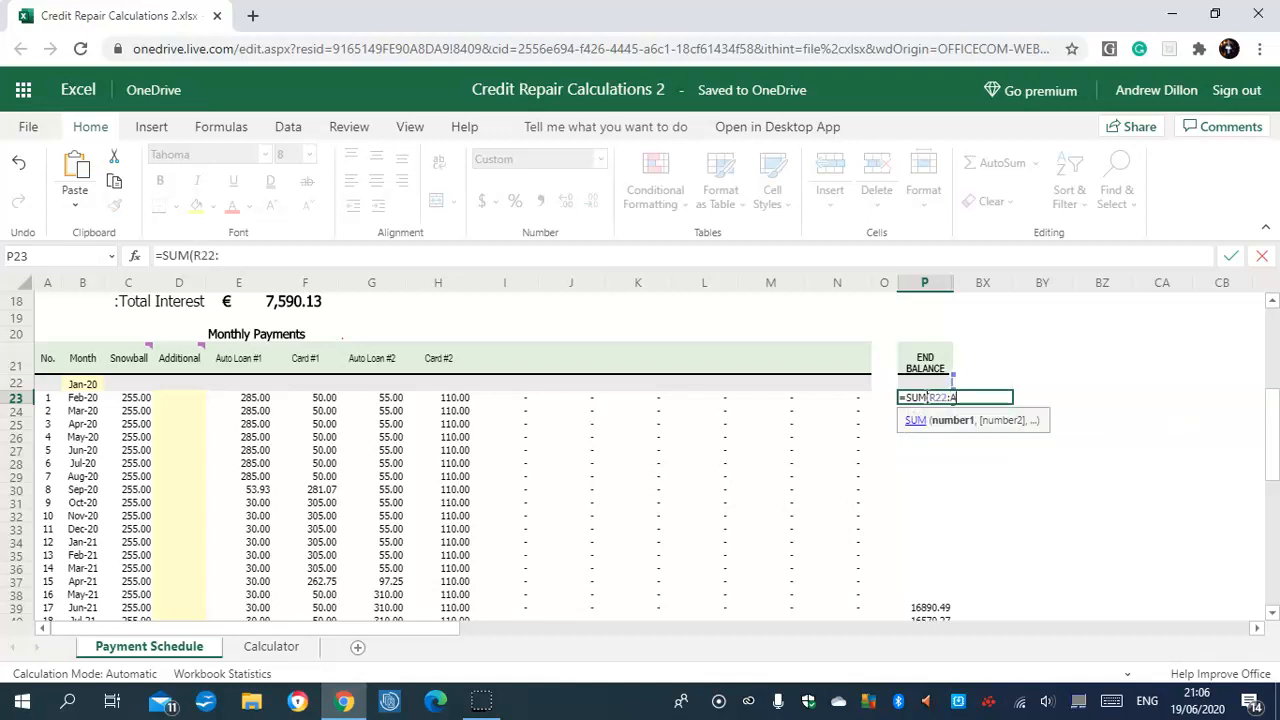
{"action": "type", "text": "A22)"}
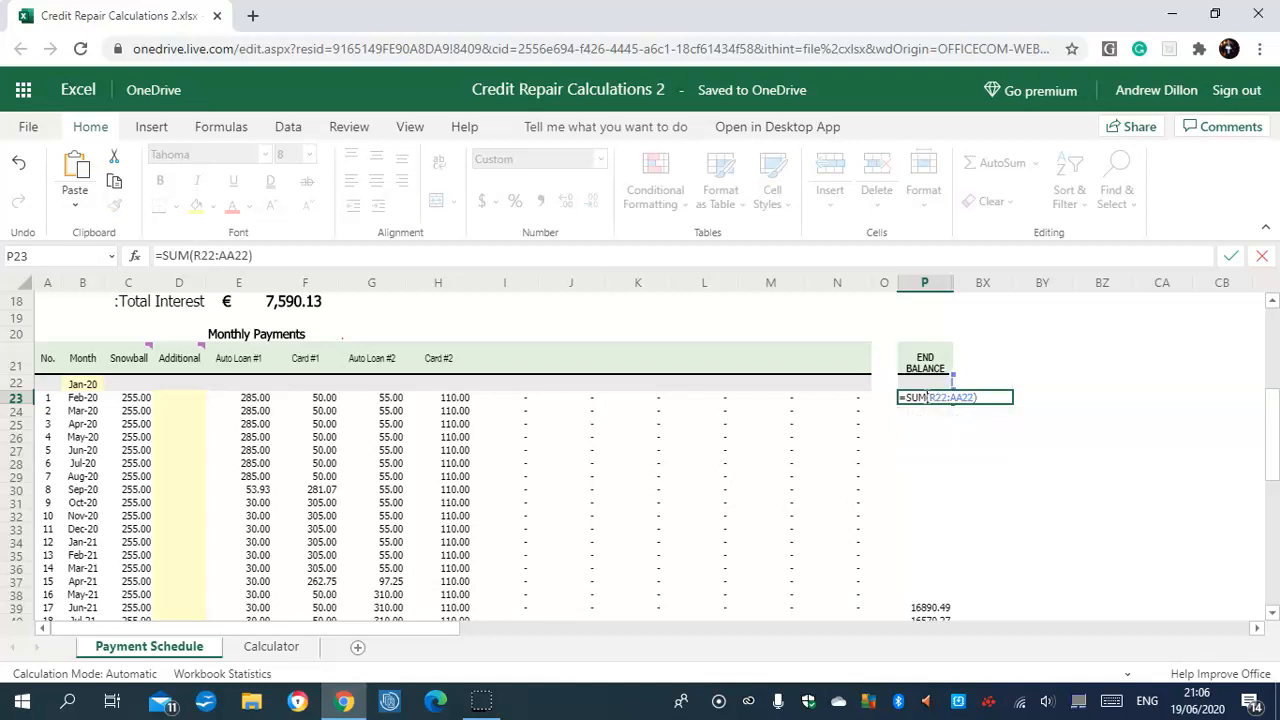
{"action": "key", "text": "Return"}
Fill the End Balance formula from P23 down through the Jun-21 row and check the copied formula in P26
{"action": "left_click", "coordinate": [941, 398]}
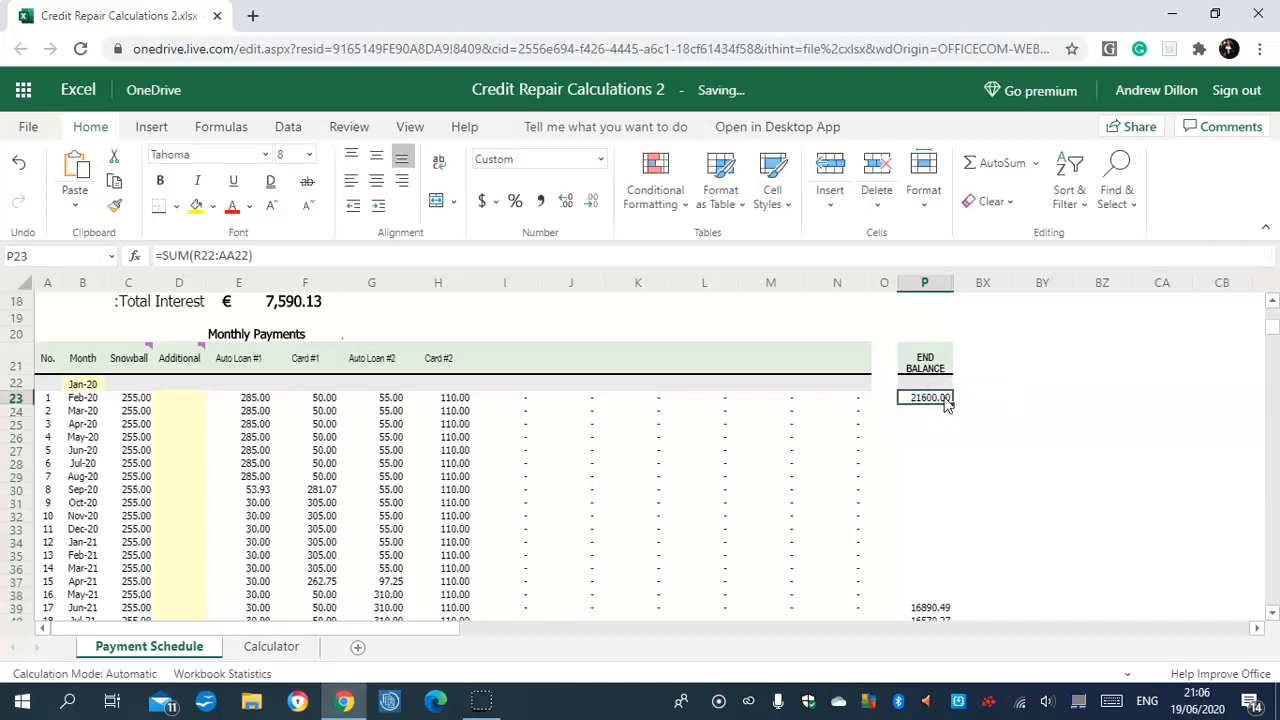
{"action": "mouse_move", "coordinate": [946, 402]}
{"action": "left_mouse_down"}
{"action": "mouse_move", "coordinate": [986, 540]}
{"action": "mouse_move", "coordinate": [947, 612]}
{"action": "left_mouse_up"}
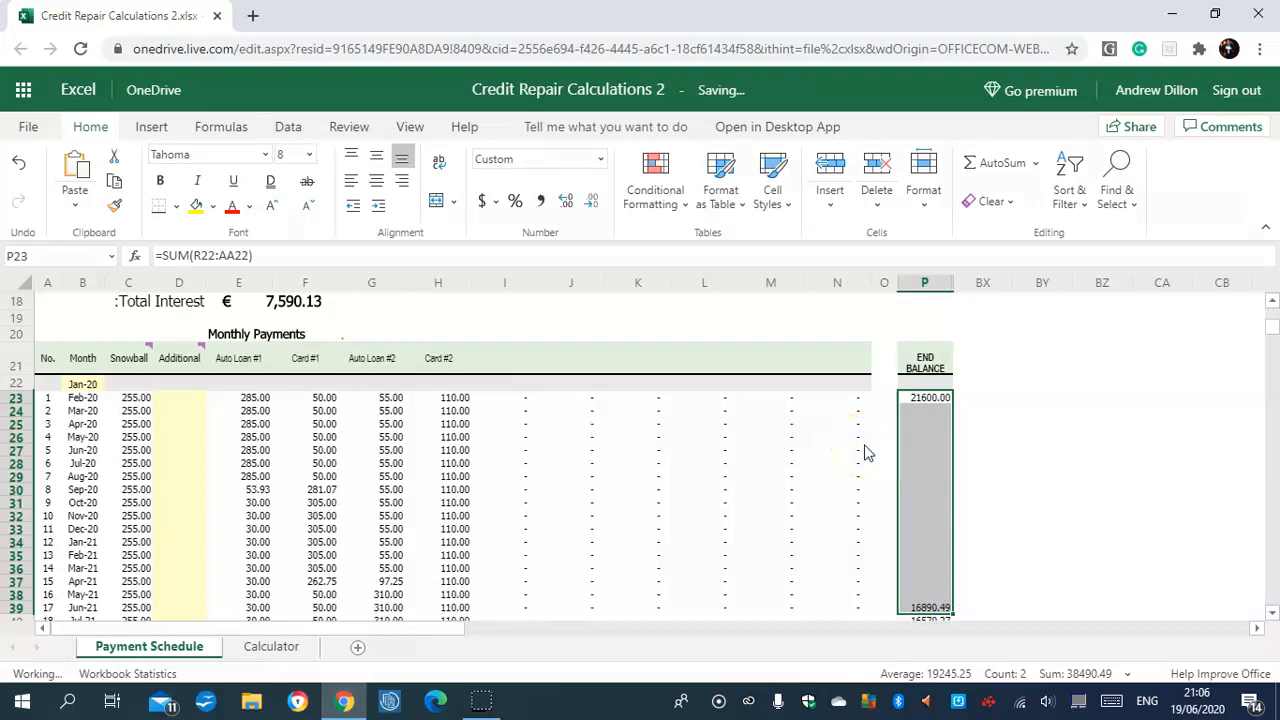
{"action": "left_click", "coordinate": [924, 440]}
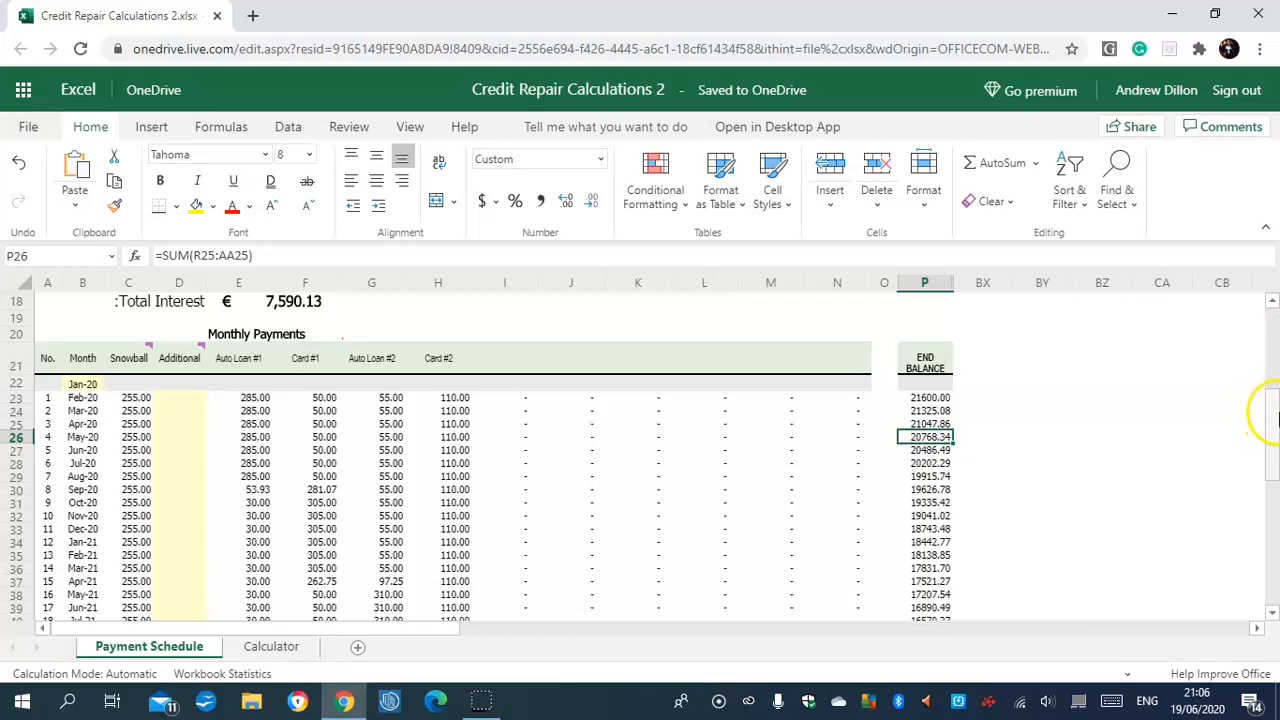
Fill the End Balance formula from the Jul-21 cell P40 into the empty Aug-21 and Sep-21 cells
{"action": "left_click_drag", "start_coordinate": [1272, 440], "coordinate": [817, 474]}
{"action": "left_click", "coordinate": [922, 490]}
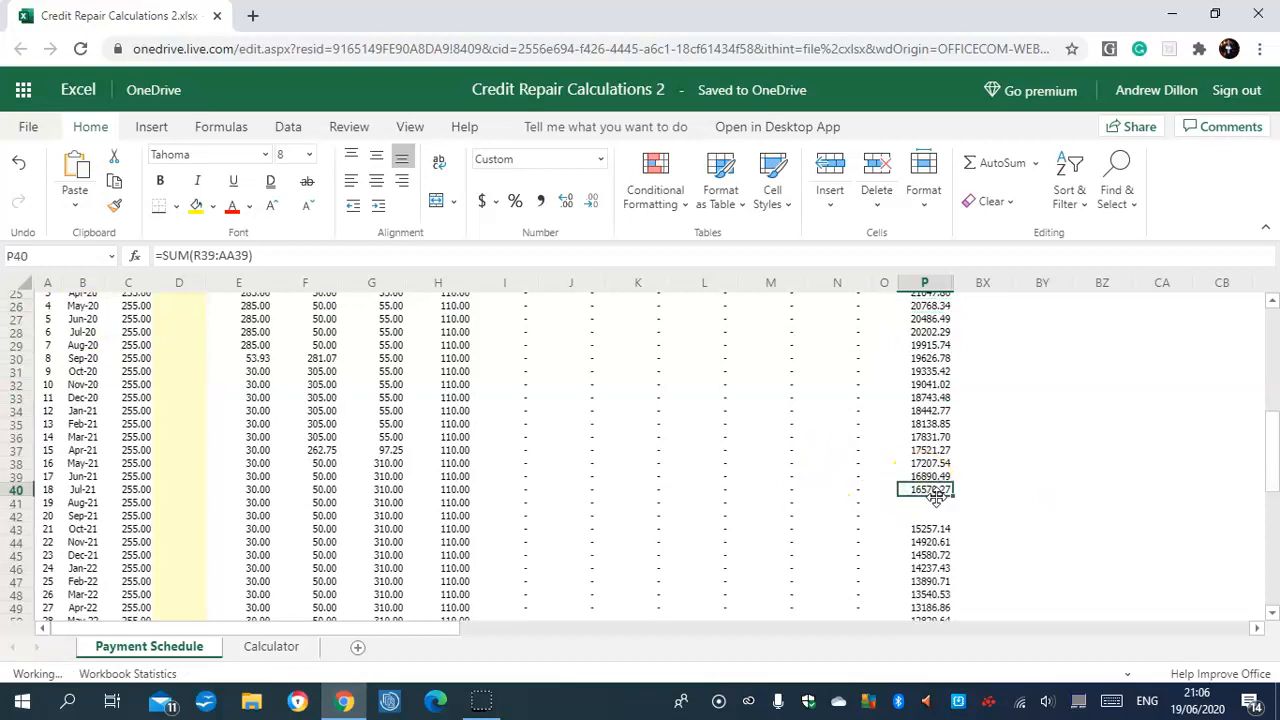
{"action": "mouse_move", "coordinate": [953, 494]}
{"action": "left_mouse_down"}
{"action": "mouse_move", "coordinate": [951, 518]}
{"action": "mouse_move", "coordinate": [941, 512]}
{"action": "left_mouse_up"}
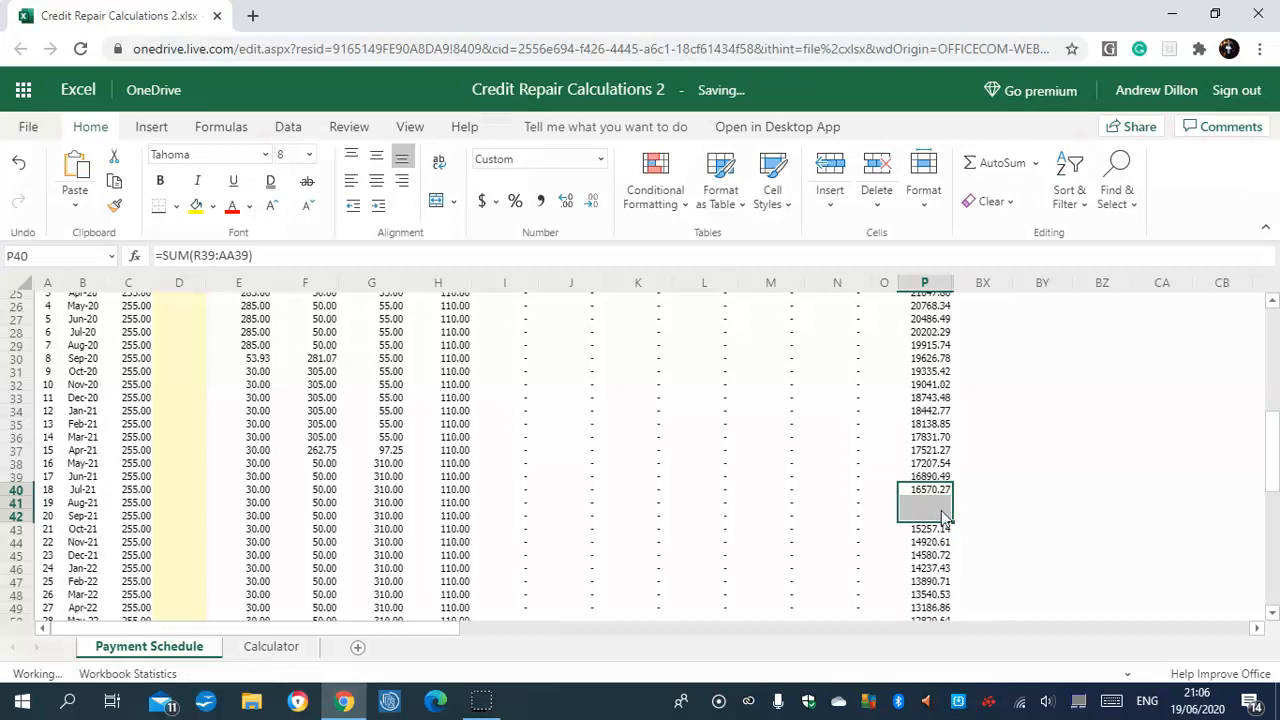
{"action": "left_click", "coordinate": [944, 503]}
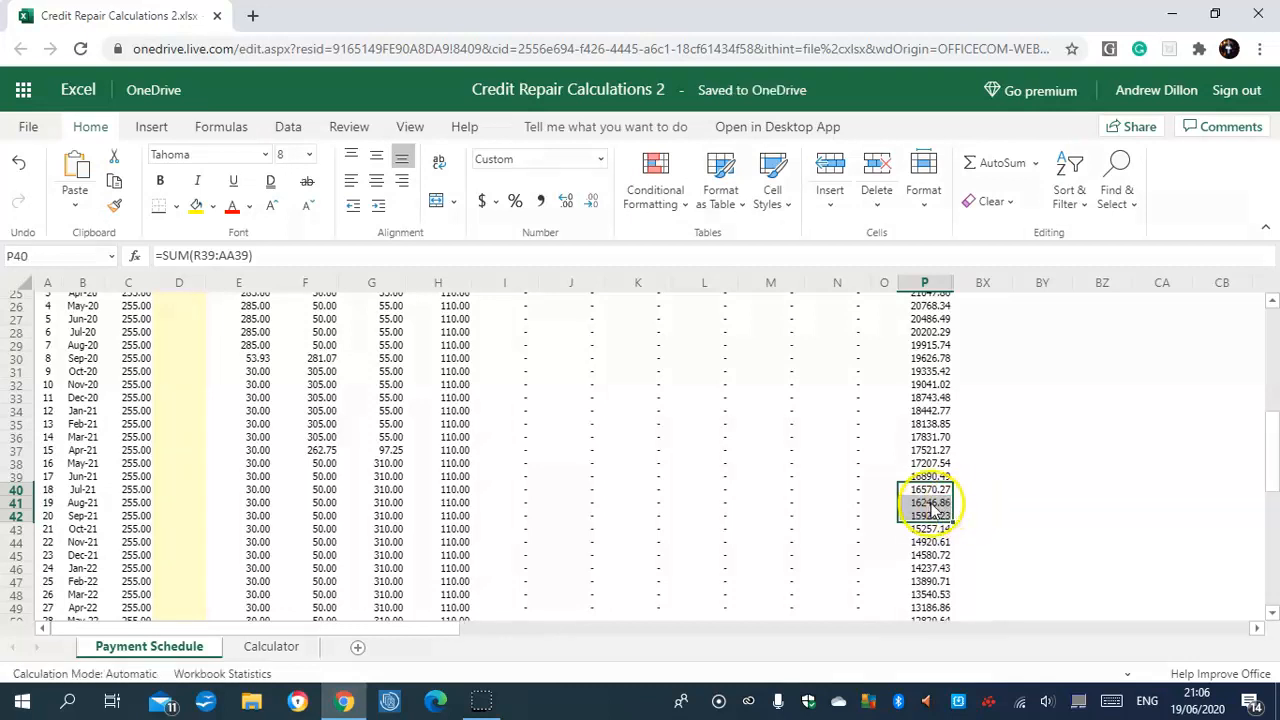
On the Calculator sheet, enter the Card #1 Interest-only formula =ROUNDUP(OFFSET($C$7,ROW()-ROW($C$7),0,1,1)*OFFSET($D$7,ROW()-ROW($D$7),0,1,1)/12,2) in cell H8
{"action": "left_click_drag", "start_coordinate": [1262, 457], "coordinate": [1266, 413]}
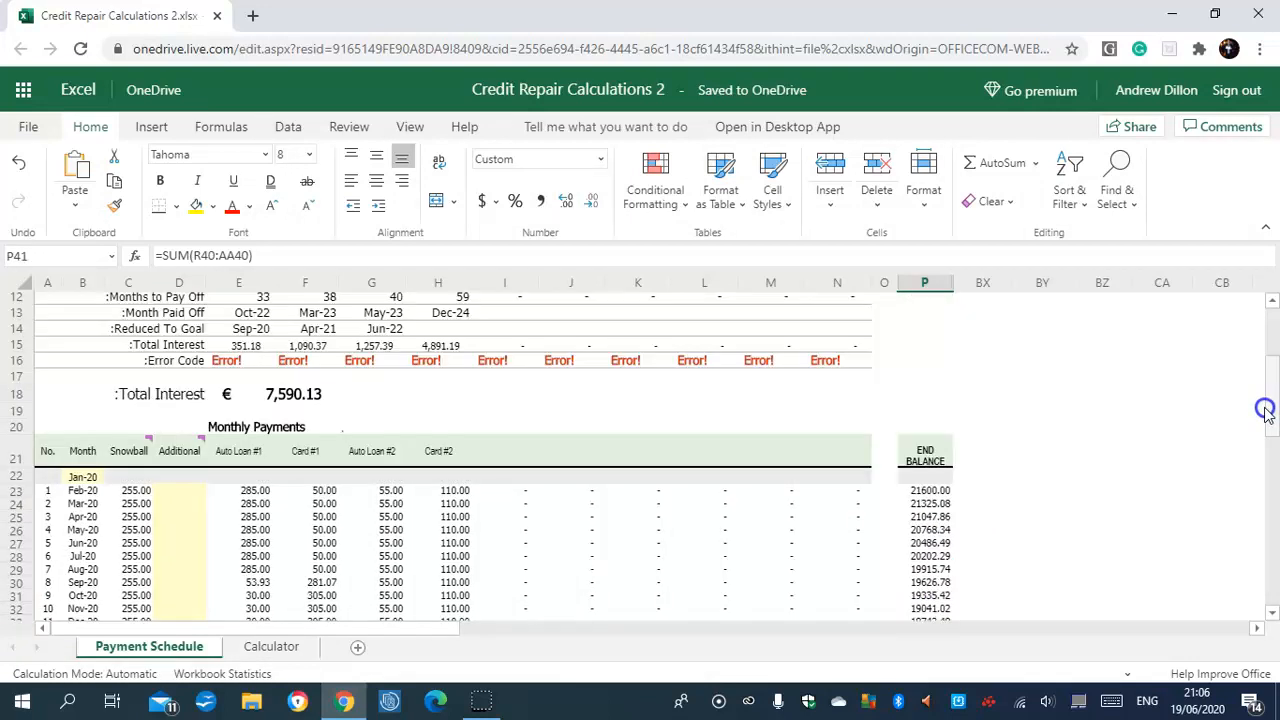
{"action": "left_click", "coordinate": [272, 647]}
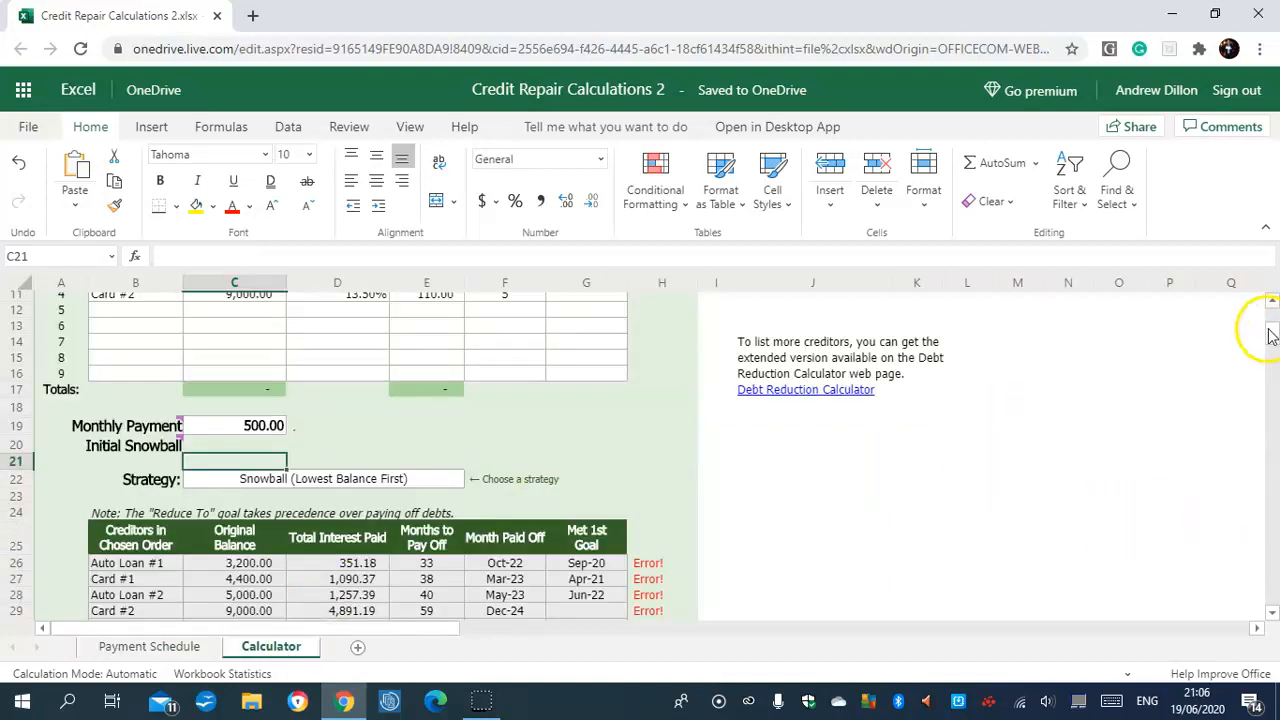
{"action": "left_click_drag", "start_coordinate": [1274, 325], "coordinate": [1274, 315]}
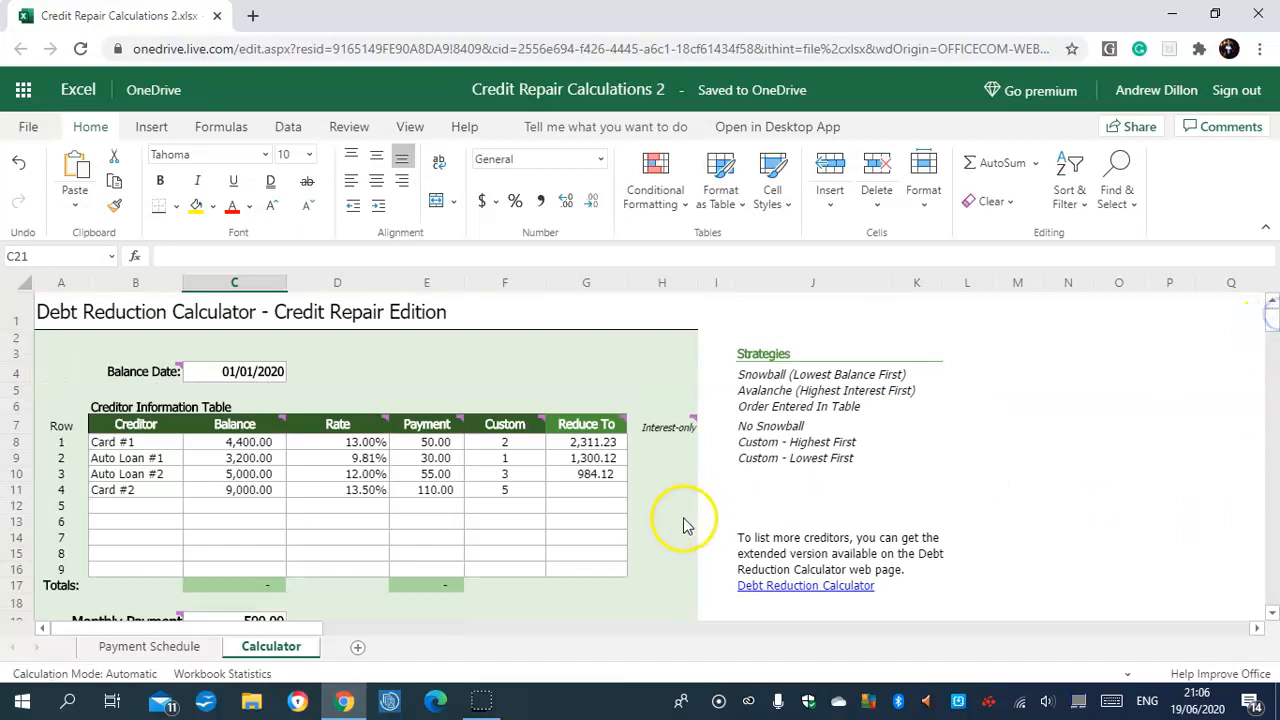
{"action": "left_click", "coordinate": [662, 445]}
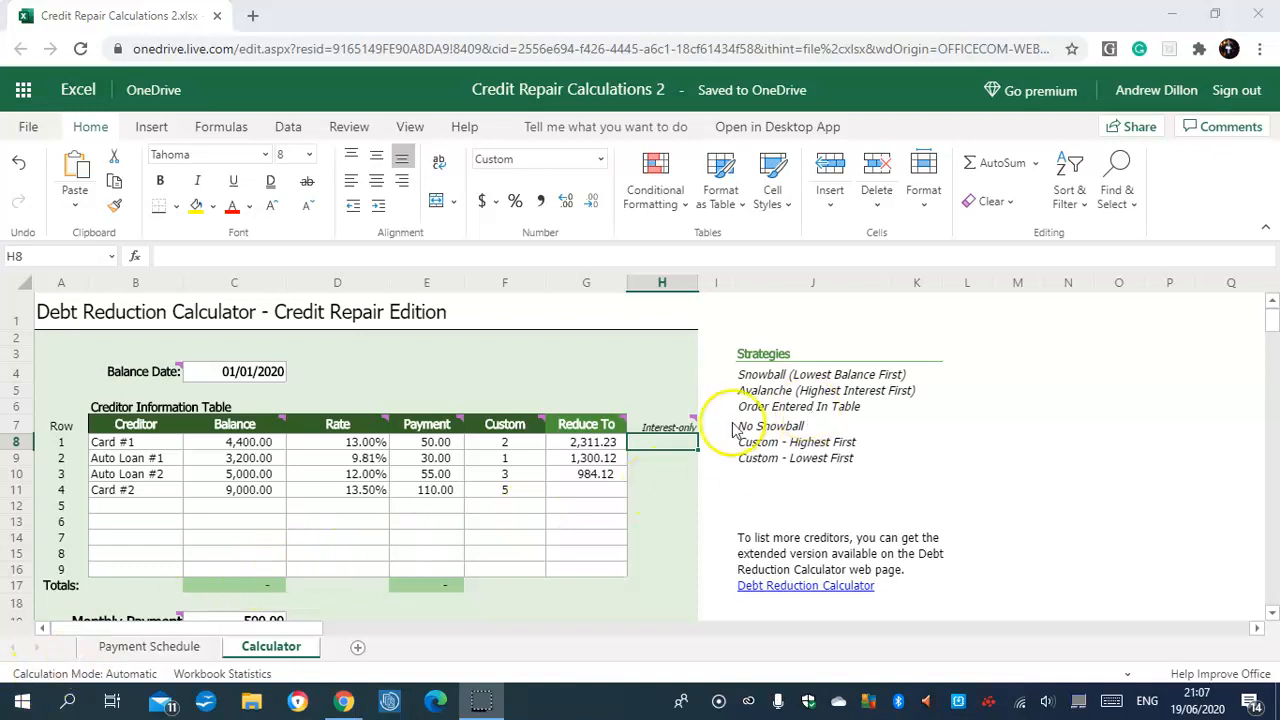
{"action": "left_click", "coordinate": [670, 447]}
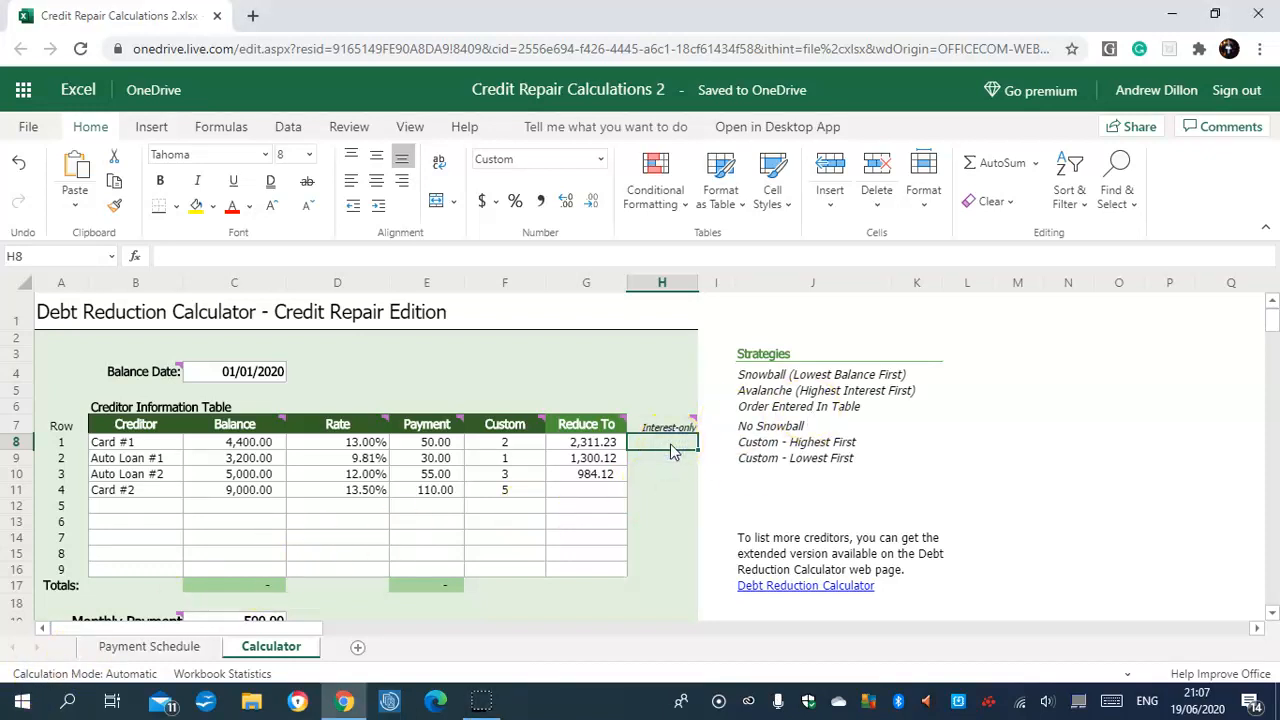
{"action": "type", "text": "="}
{"action": "left_click", "coordinate": [663, 462]}
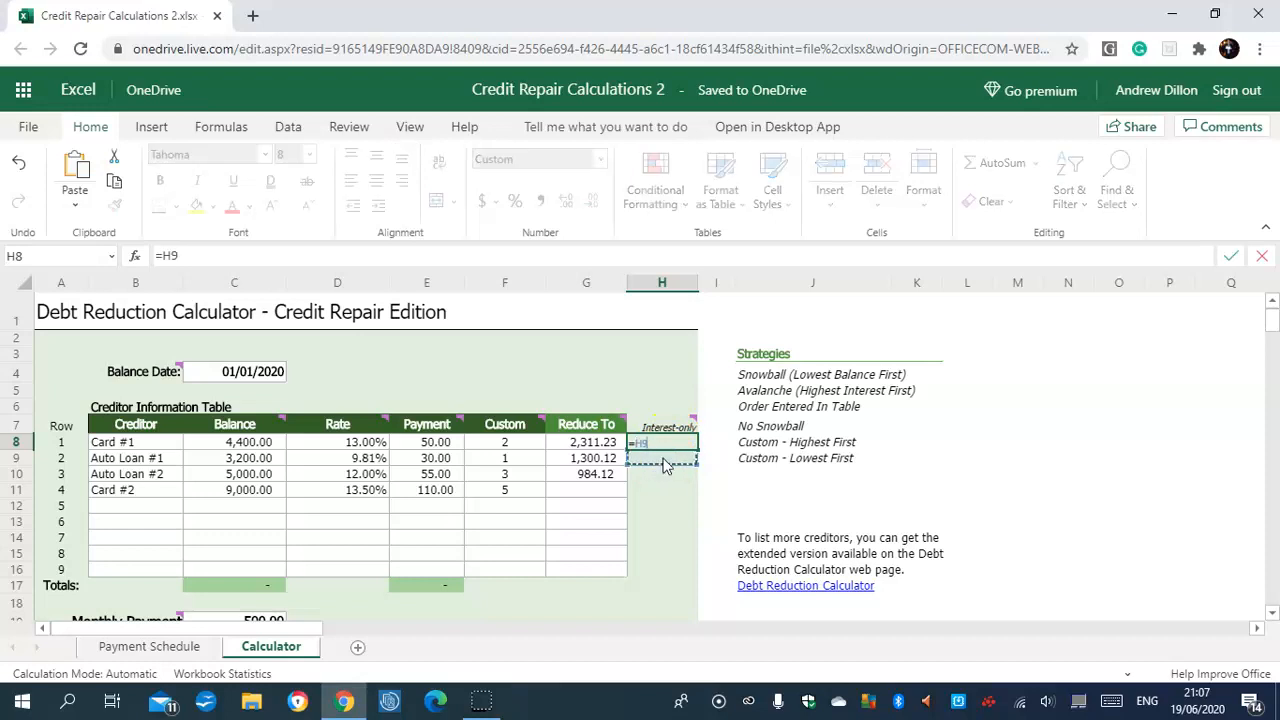
{"action": "left_click", "coordinate": [667, 443]}
{"action": "key", "text": "BackSpace"}
{"action": "key", "text": "BackSpace"}
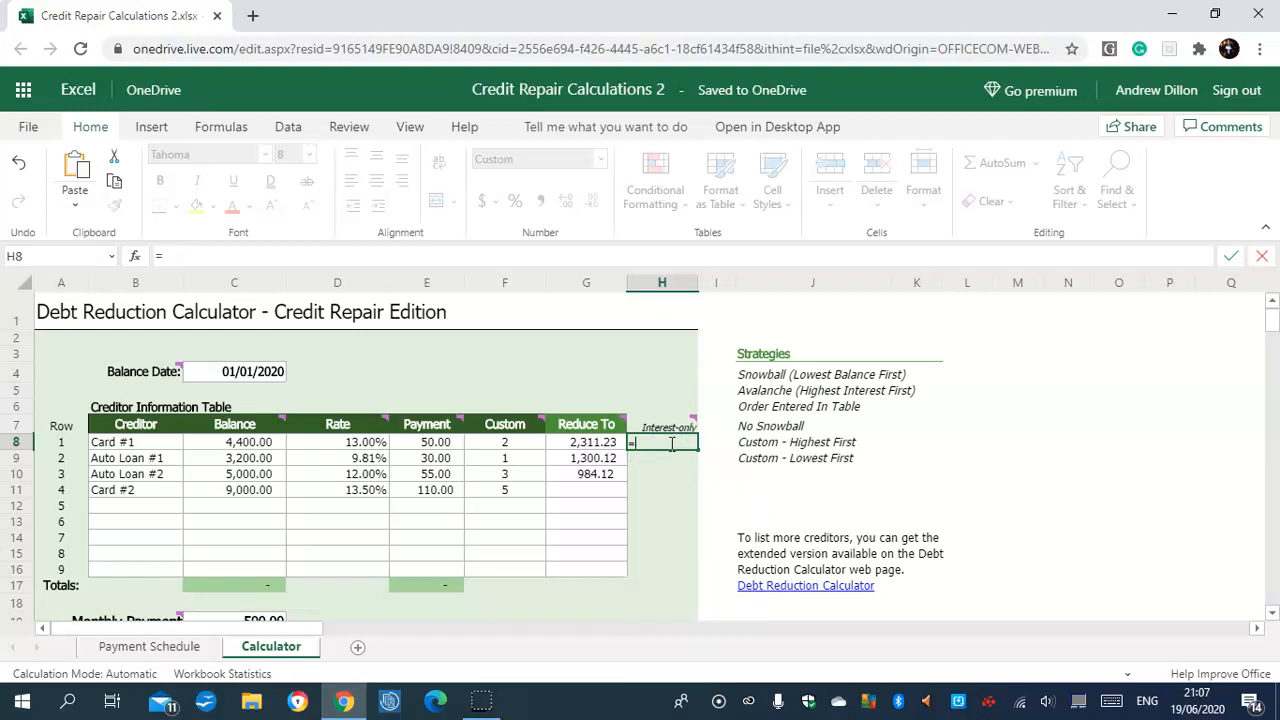
{"action": "type", "text": "R"}
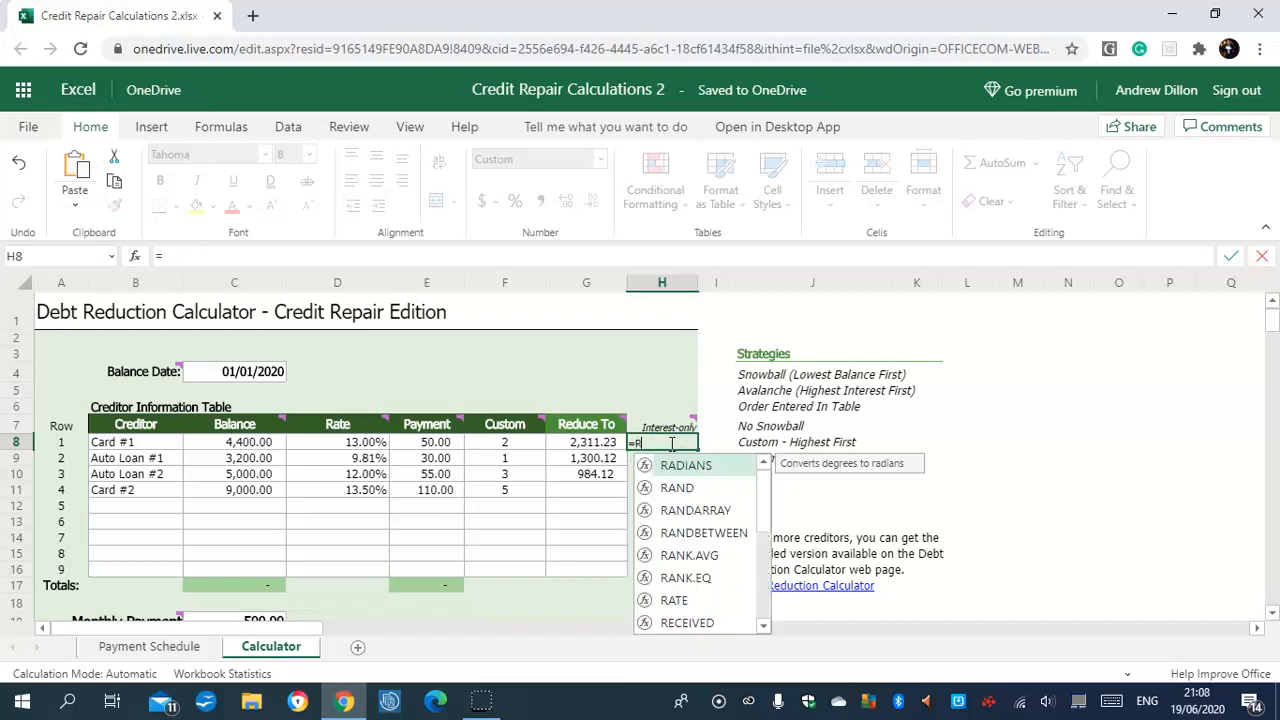
{"action": "type", "text": "OUNDUP"}
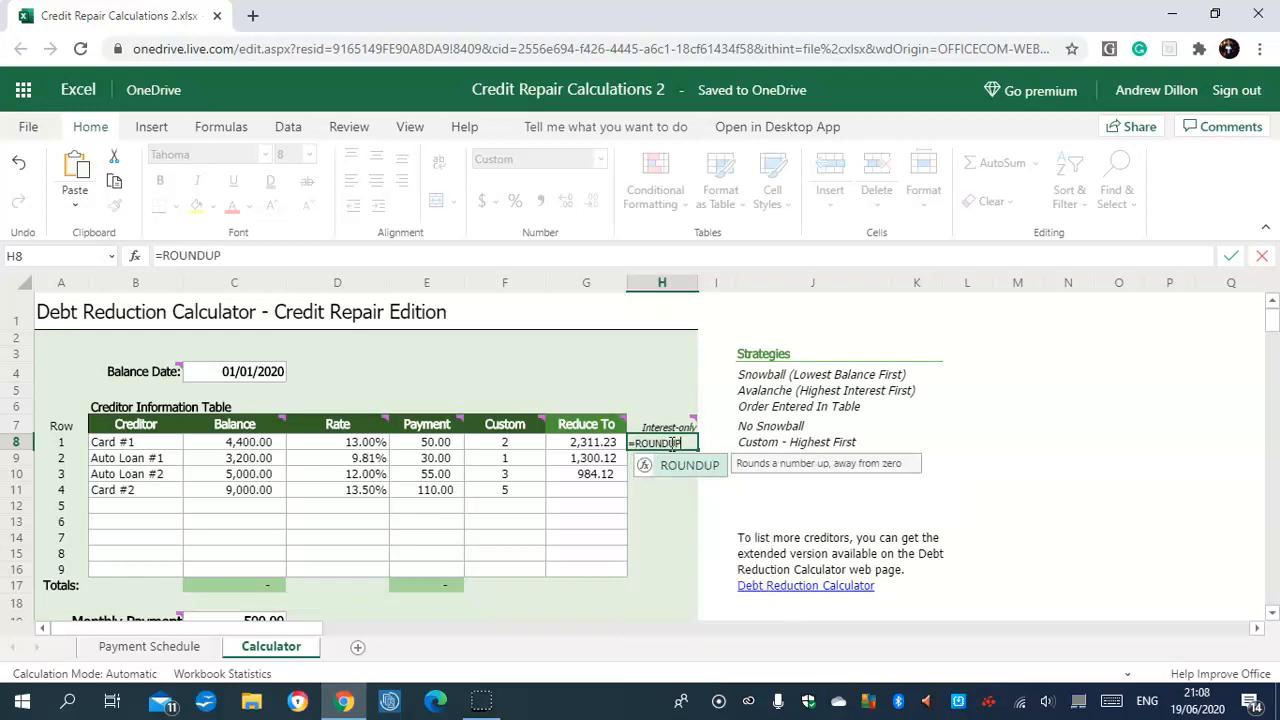
{"action": "type", "text": "("}
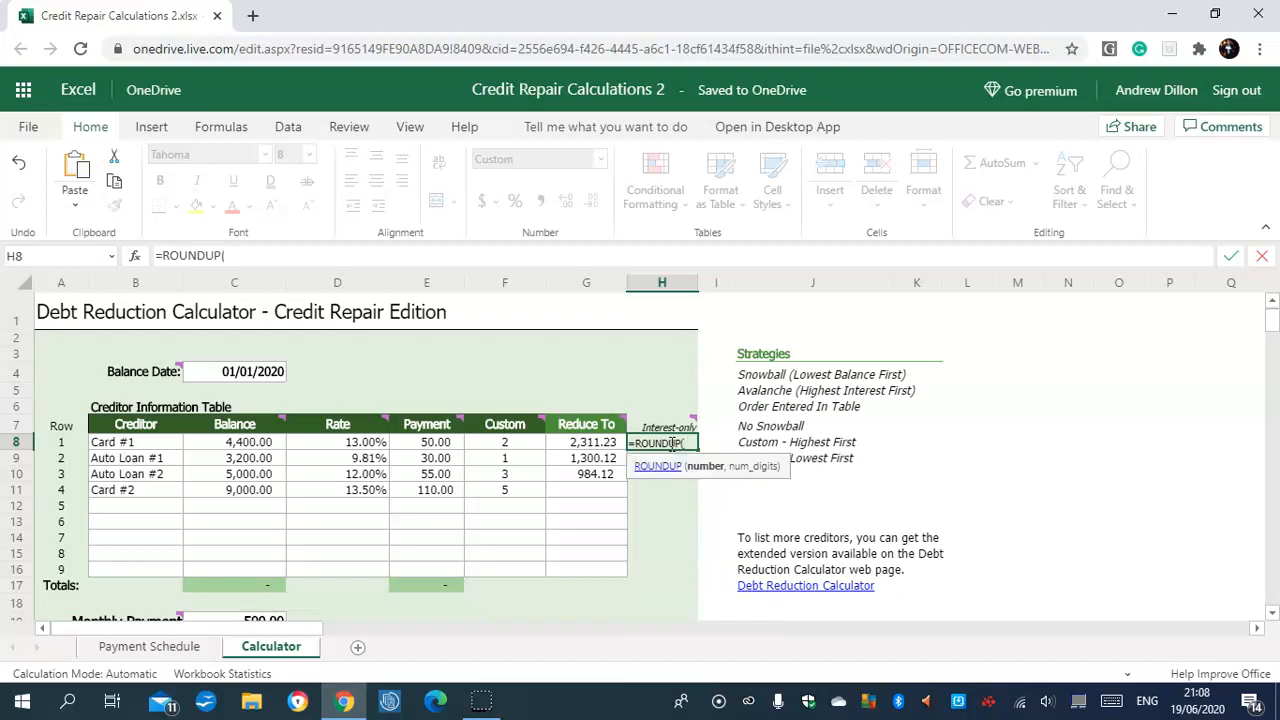
{"action": "type", "text": "OFFSET"}
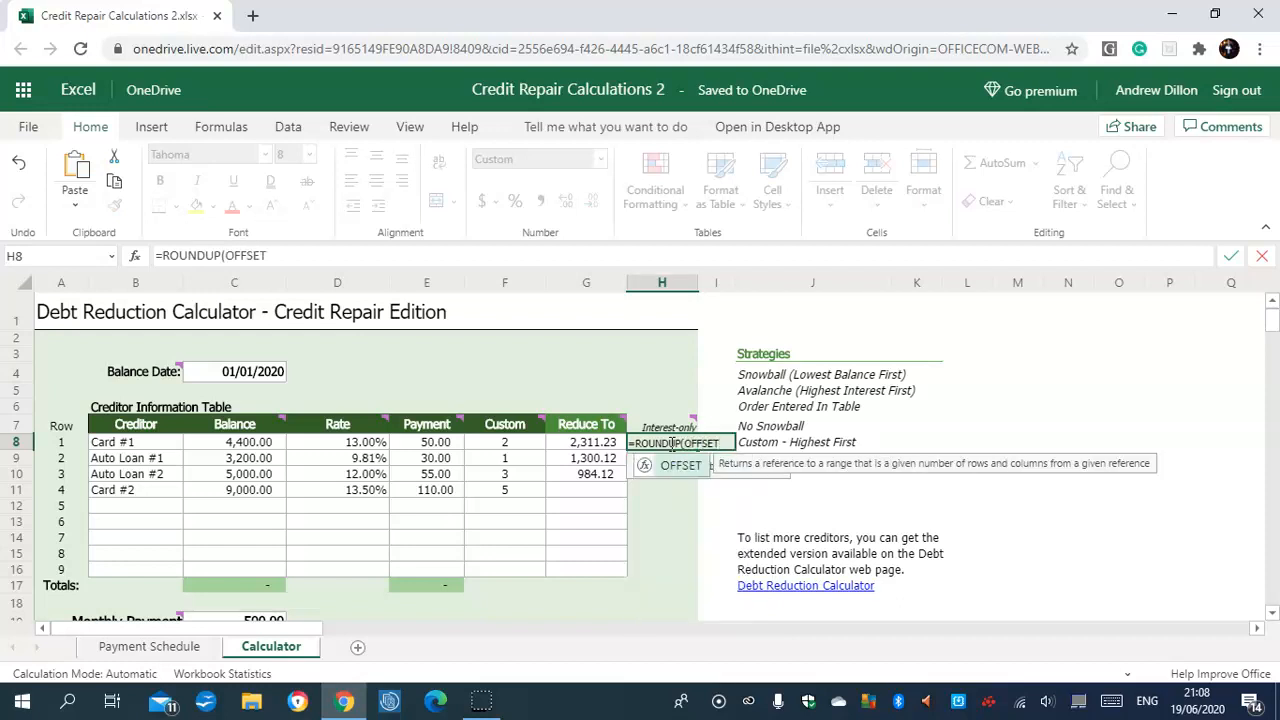
{"action": "type", "text": "("}
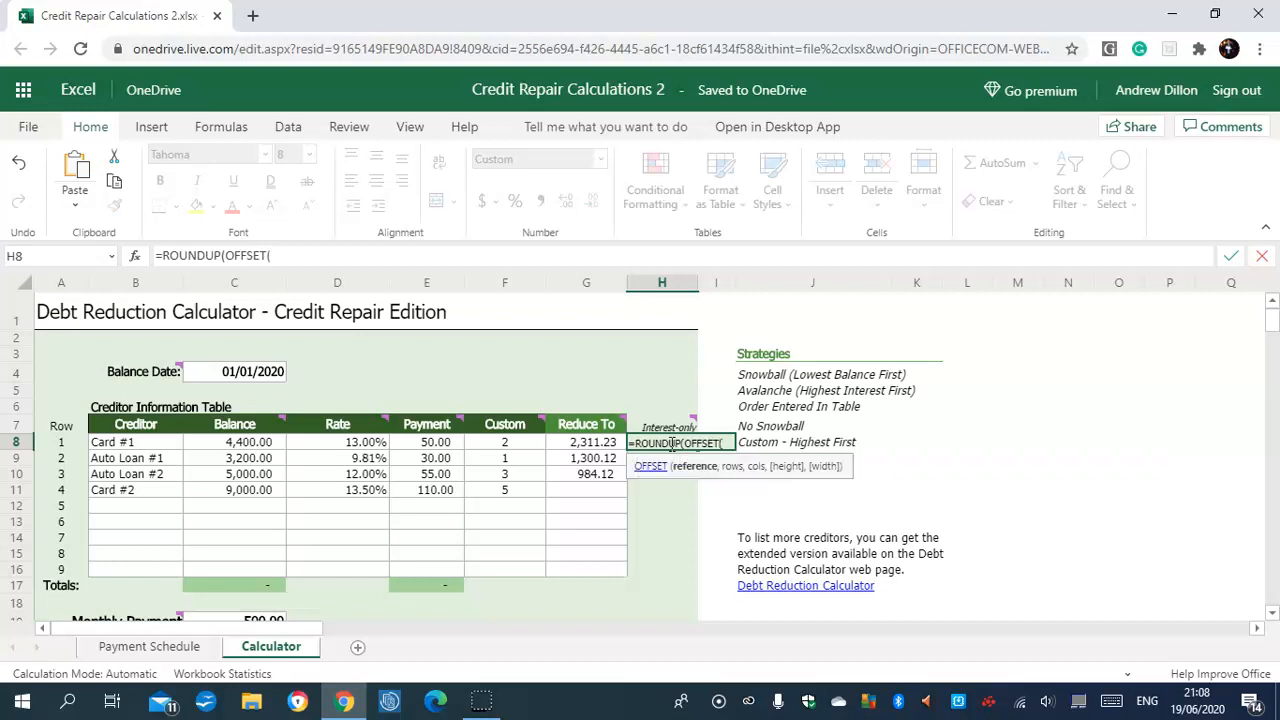
{"action": "type", "text": "$C$"}
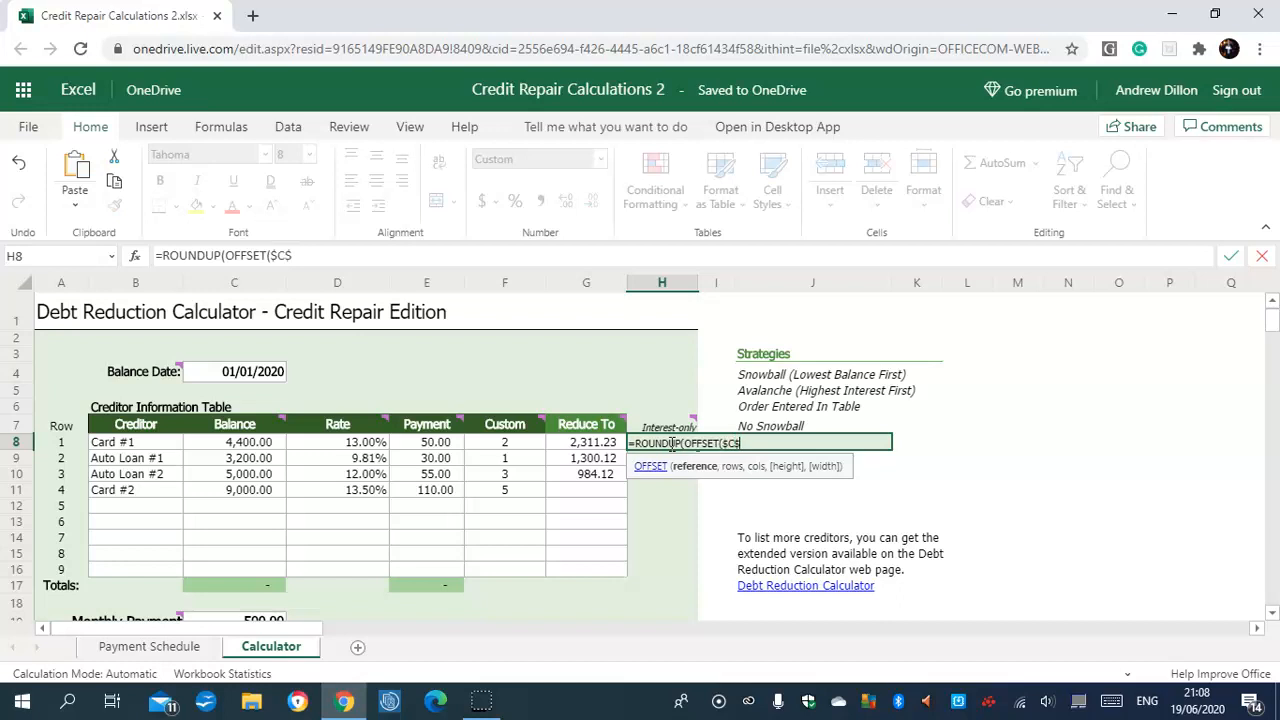
{"action": "type", "text": "7,ROW"}
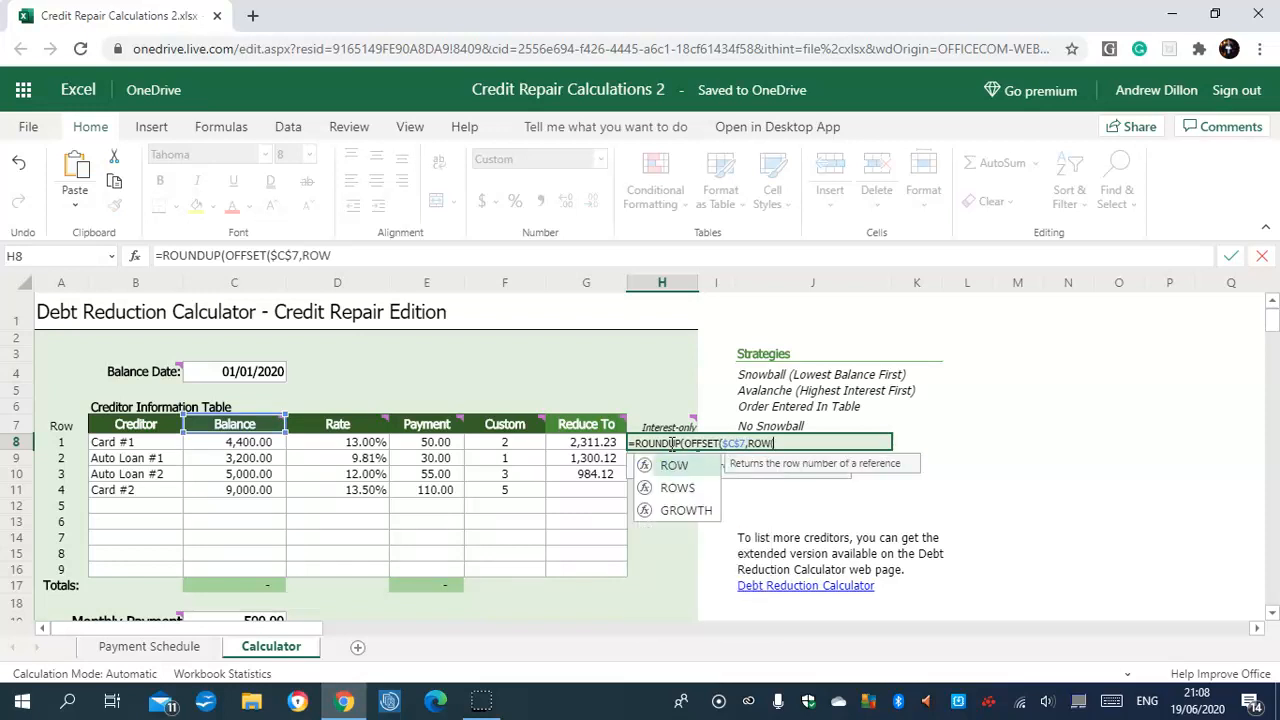
{"action": "type", "text": "()"}
{"action": "type", "text": "-ROW"}
{"action": "type", "text": "($C$"}
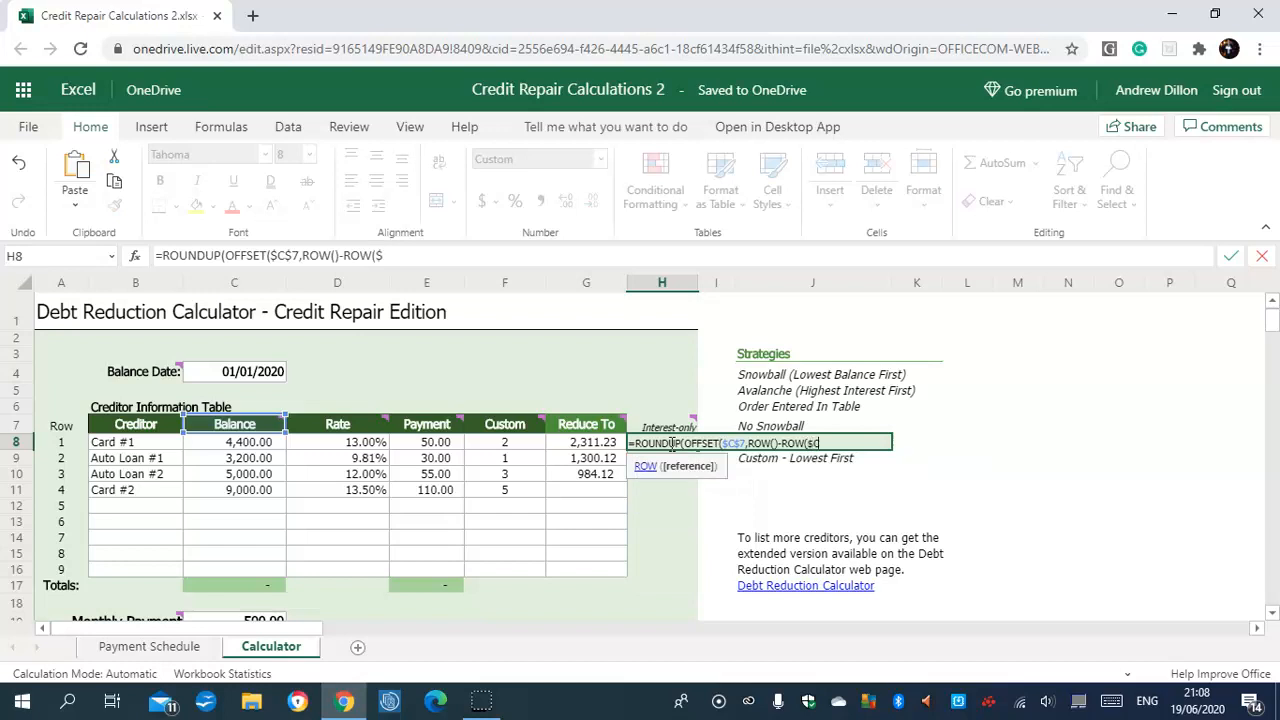
{"action": "type", "text": "7)"}
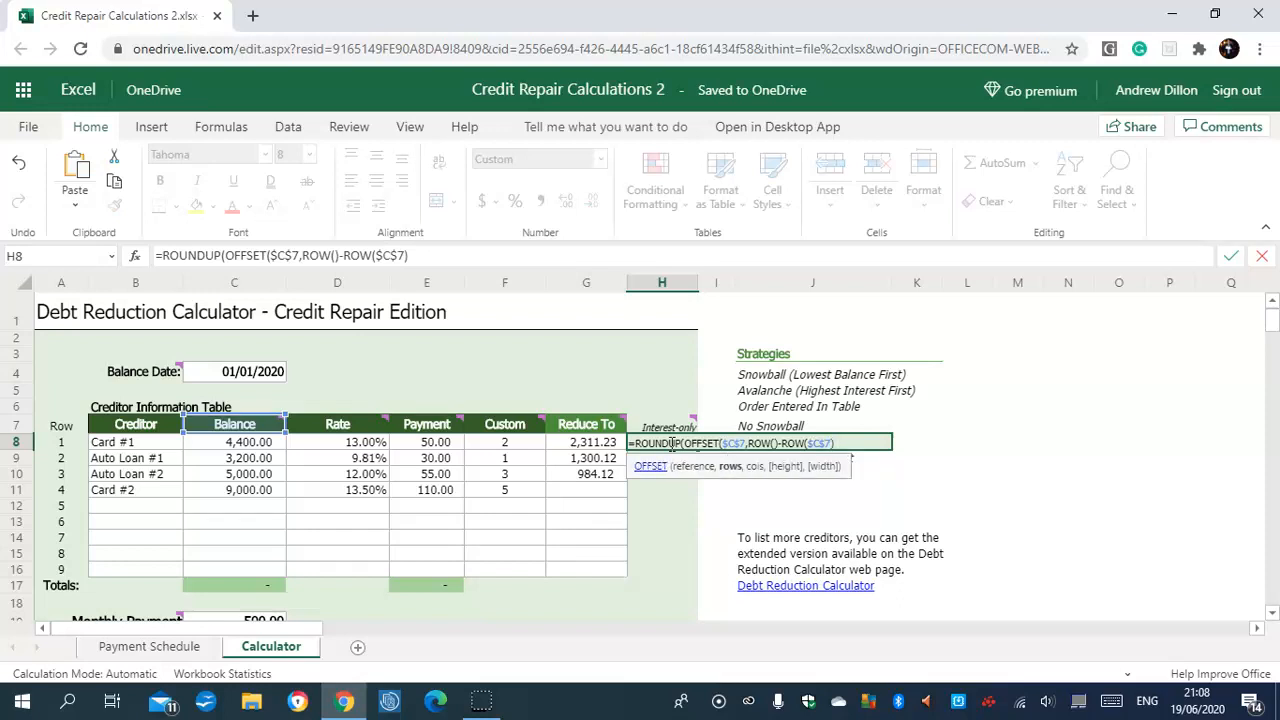
{"action": "type", "text": ",0,"}
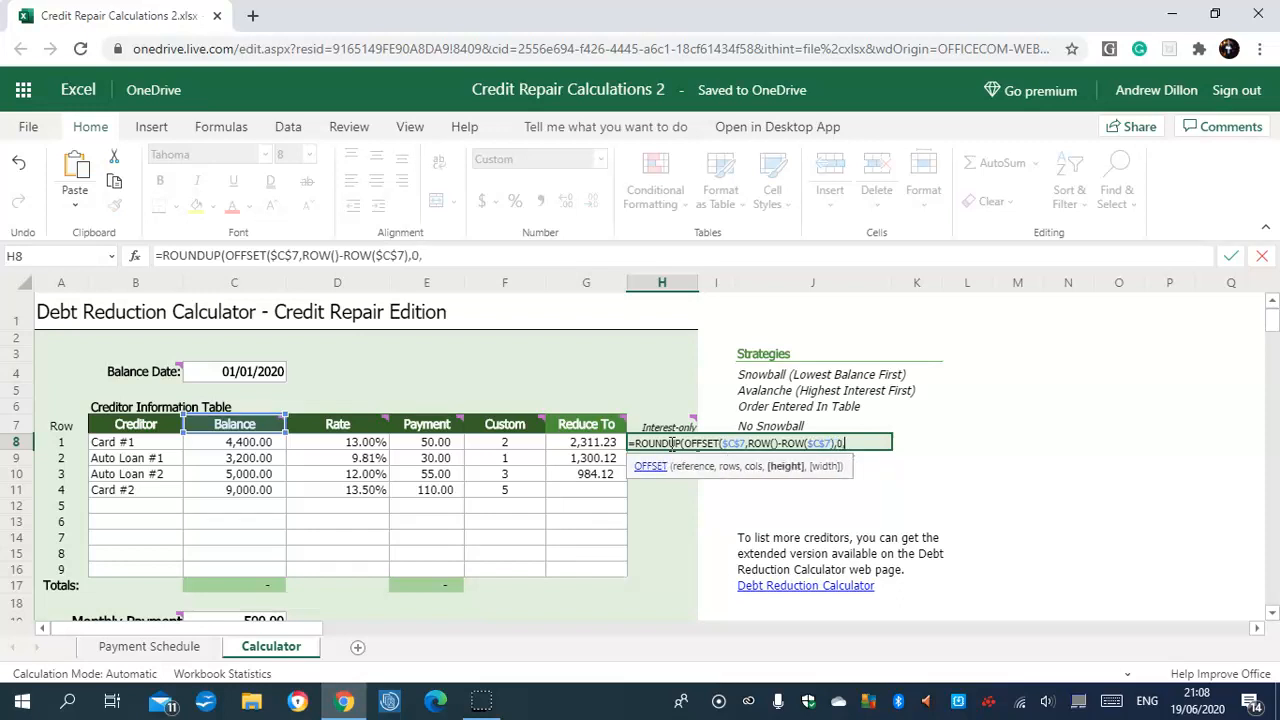
{"action": "type", "text": "1,1)*OFFSET"}
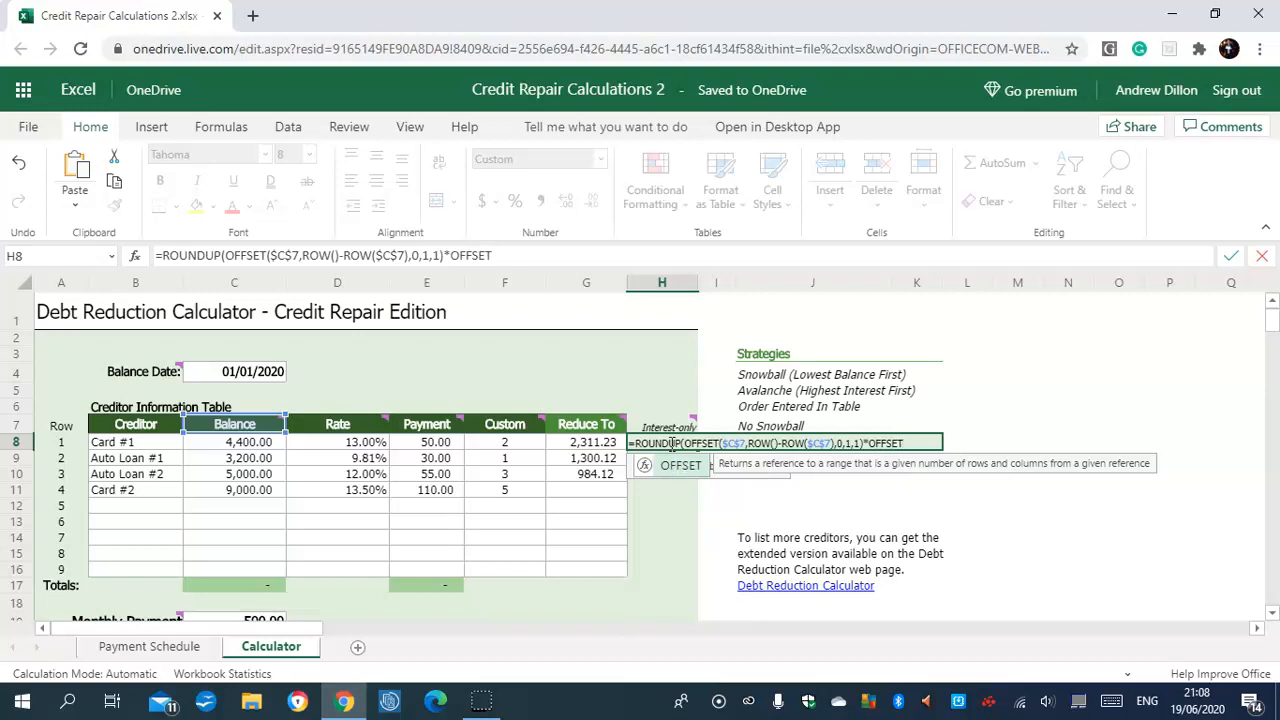
{"action": "type", "text": "("}
{"action": "type", "text": "$"}
{"action": "type", "text": "D"}
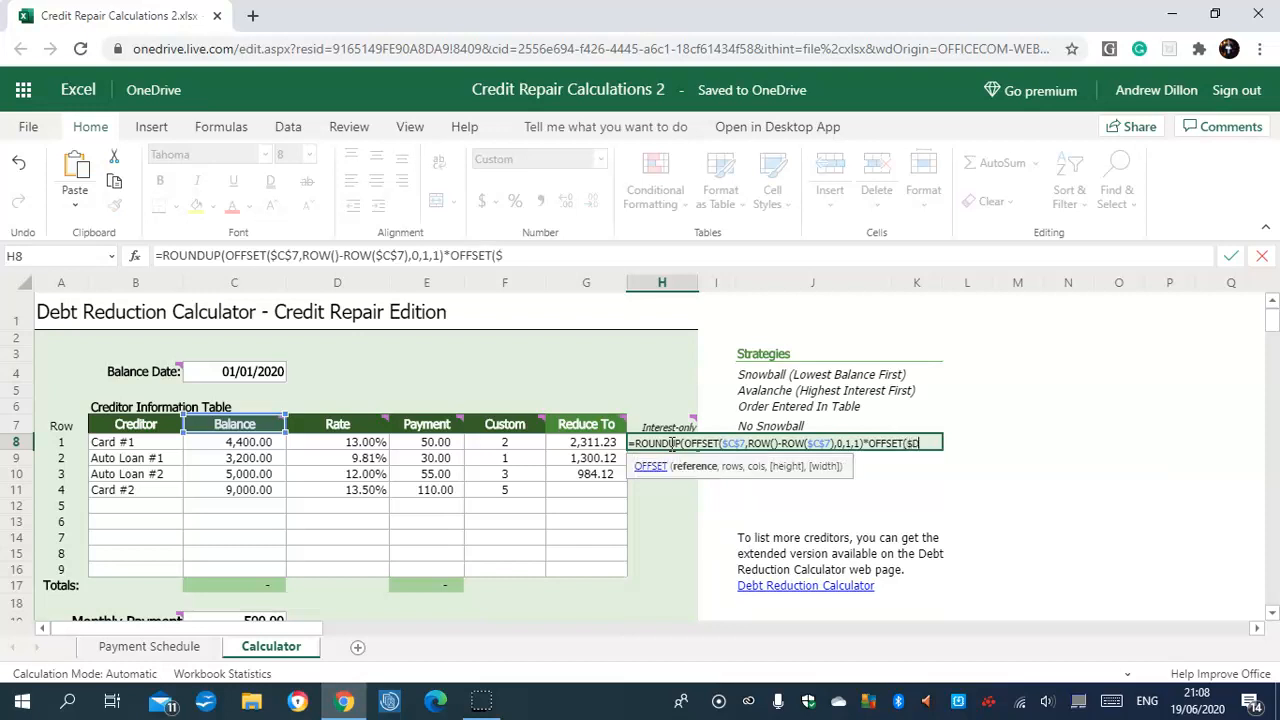
{"action": "type", "text": "$7,"}
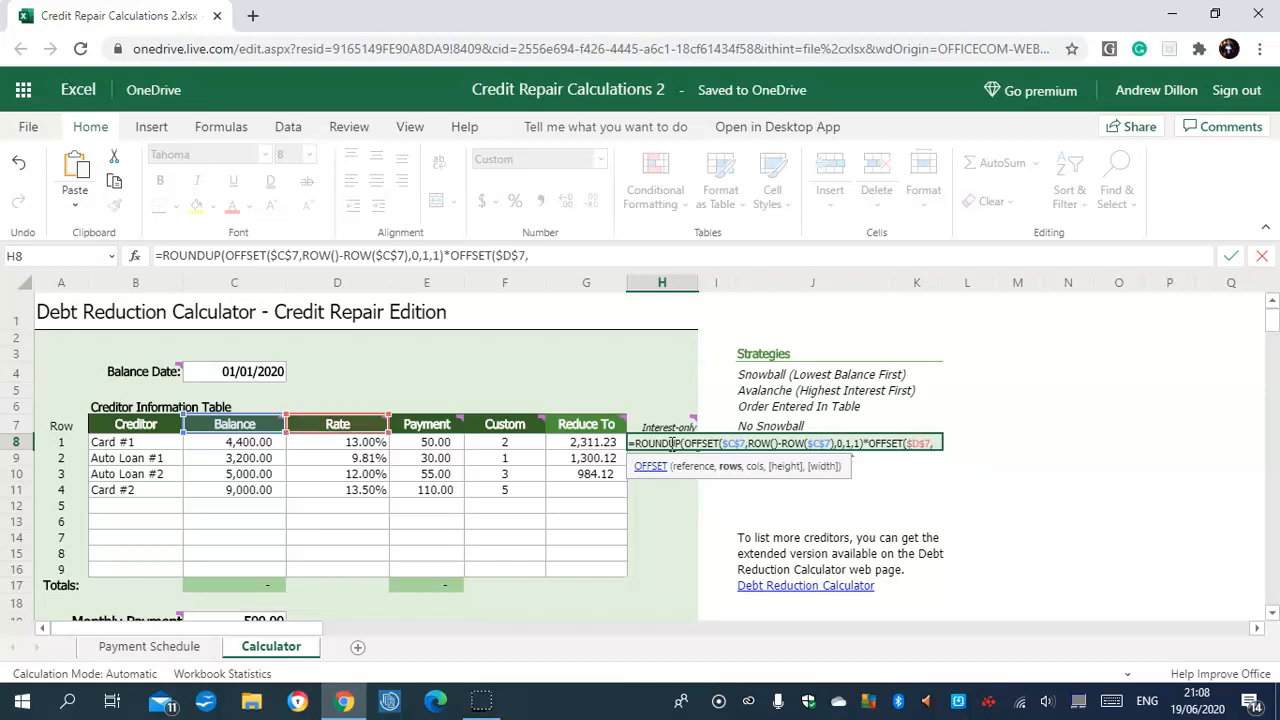
{"action": "type", "text": "ROW"}
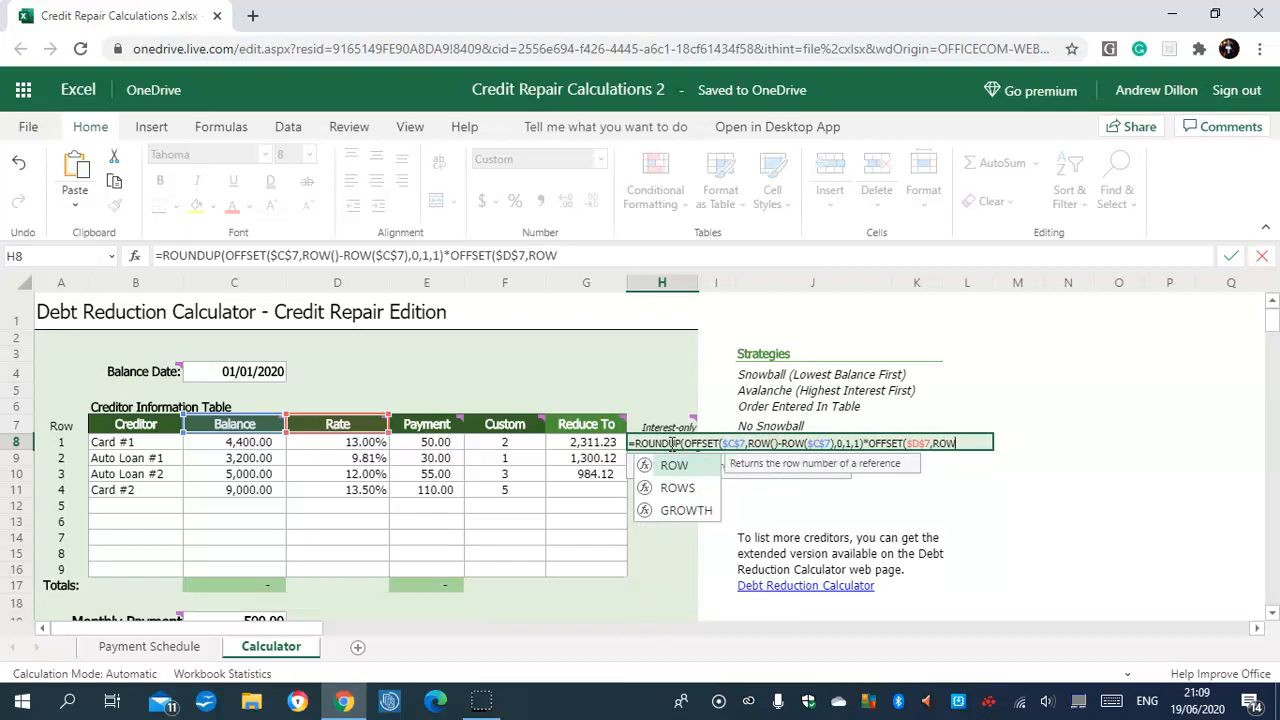
{"action": "type", "text": "()-ROW"}
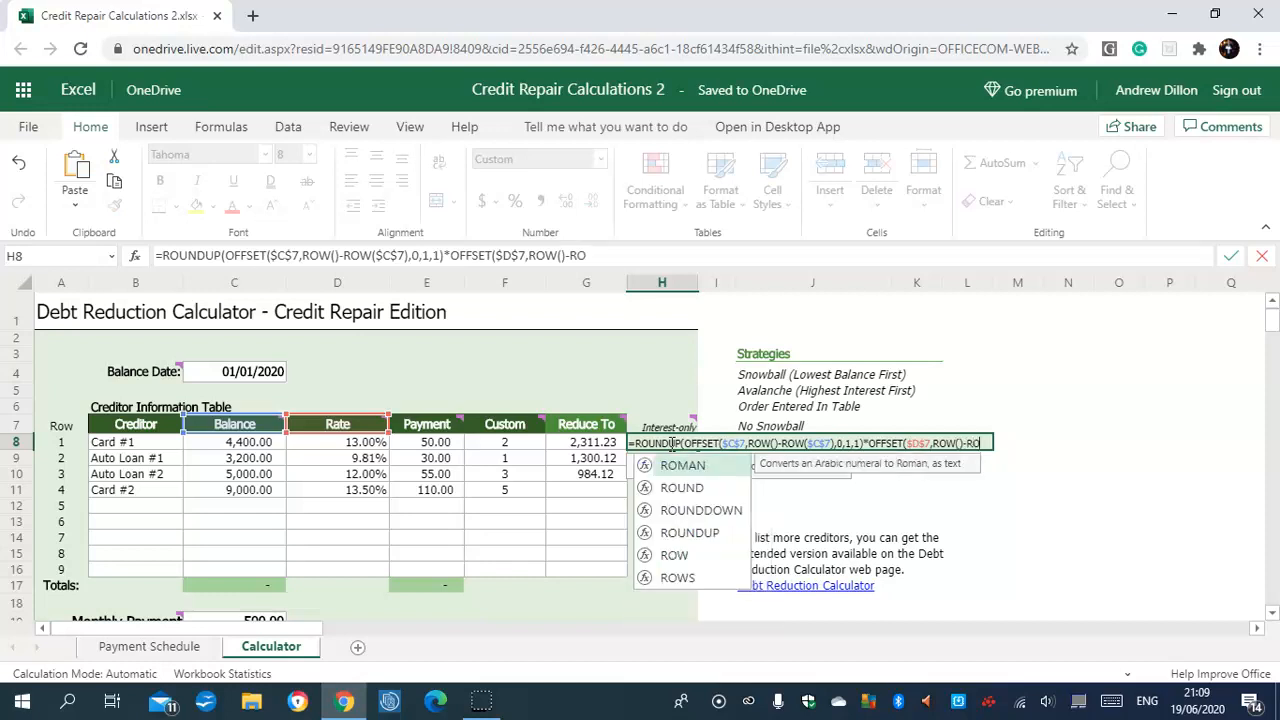
{"action": "type", "text": "("}
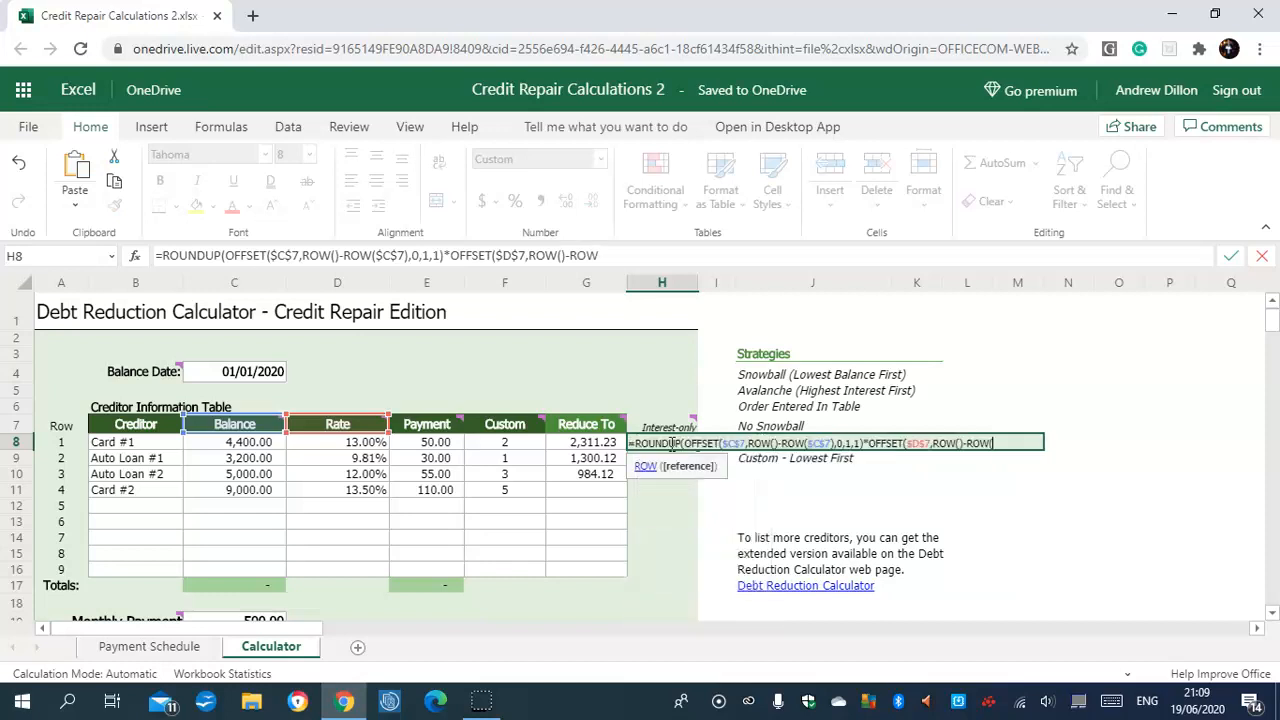
{"action": "type", "text": "$D$7),"}
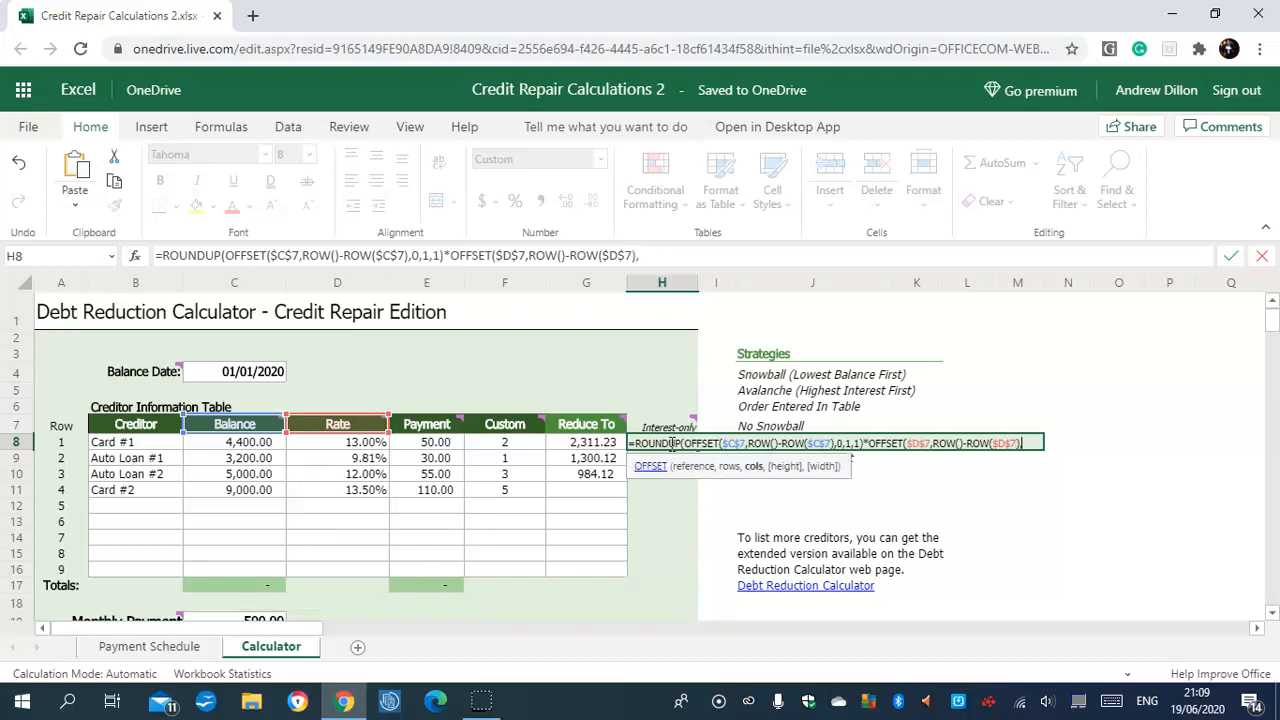
{"action": "type", "text": "0,1,"}
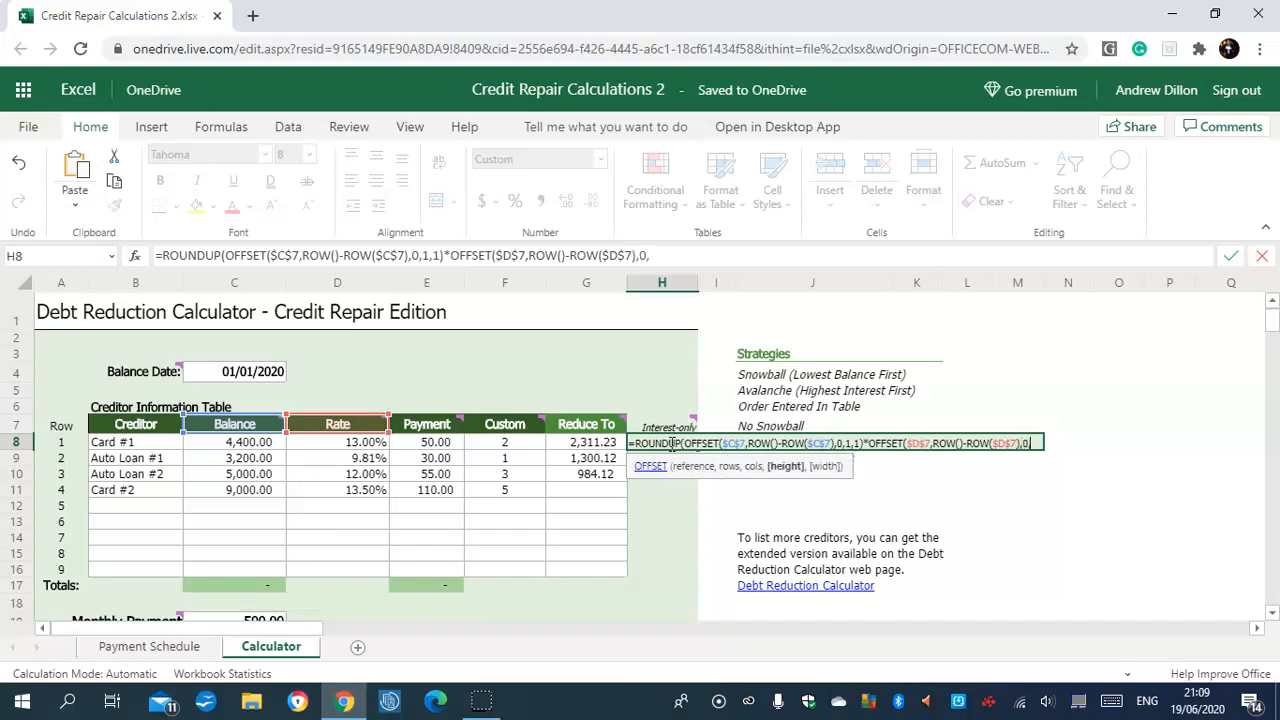
{"action": "type", "text": "1"}
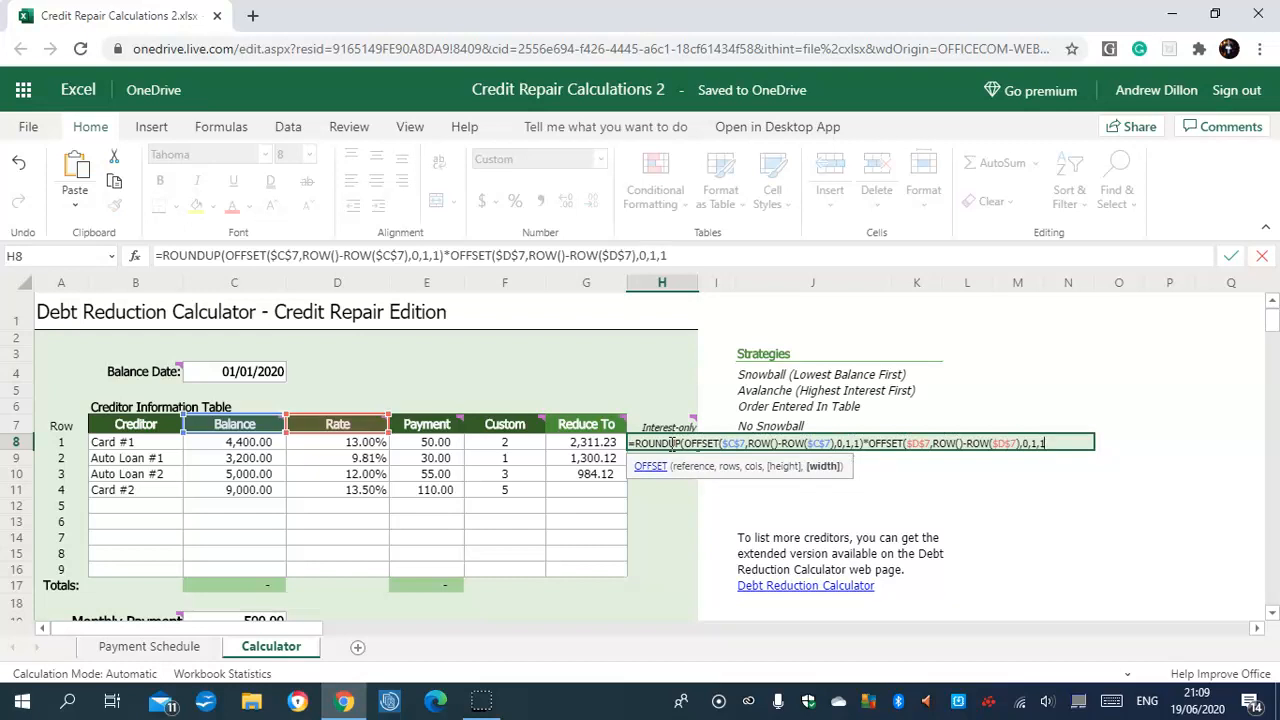
{"action": "type", "text": ")"}
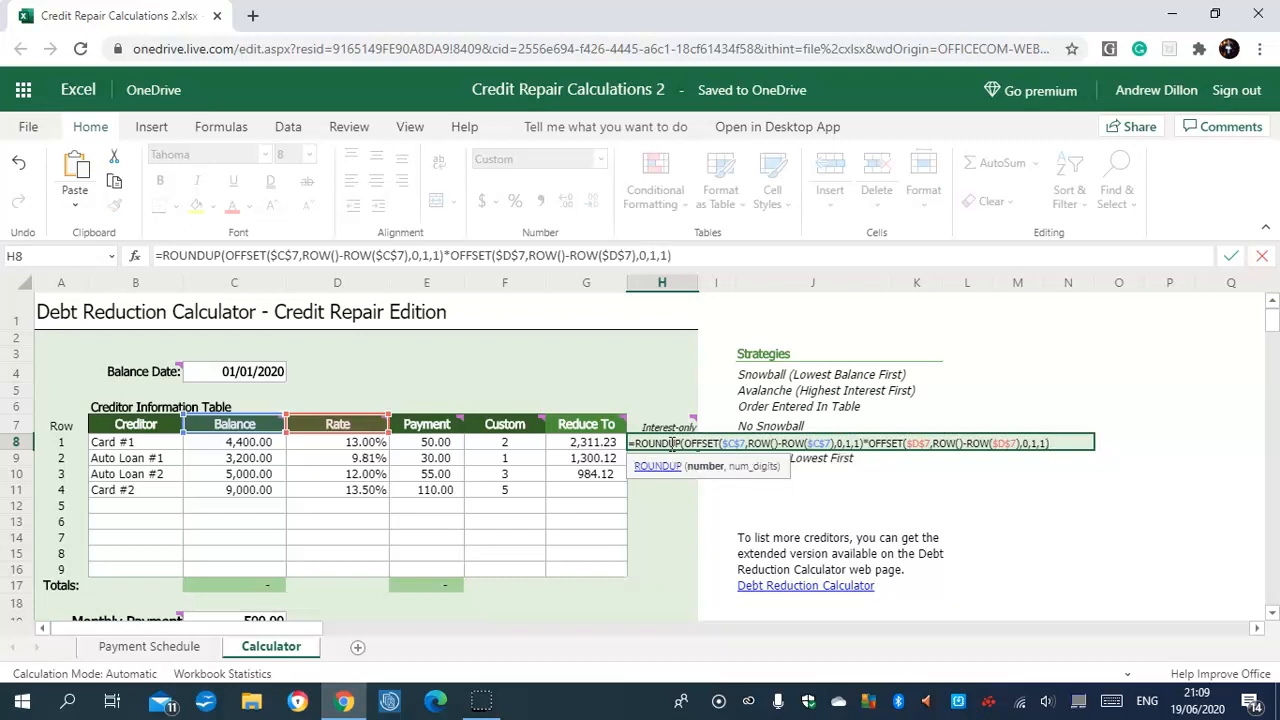
{"action": "type", "text": "/12"}
{"action": "type", "text": ",2)"}
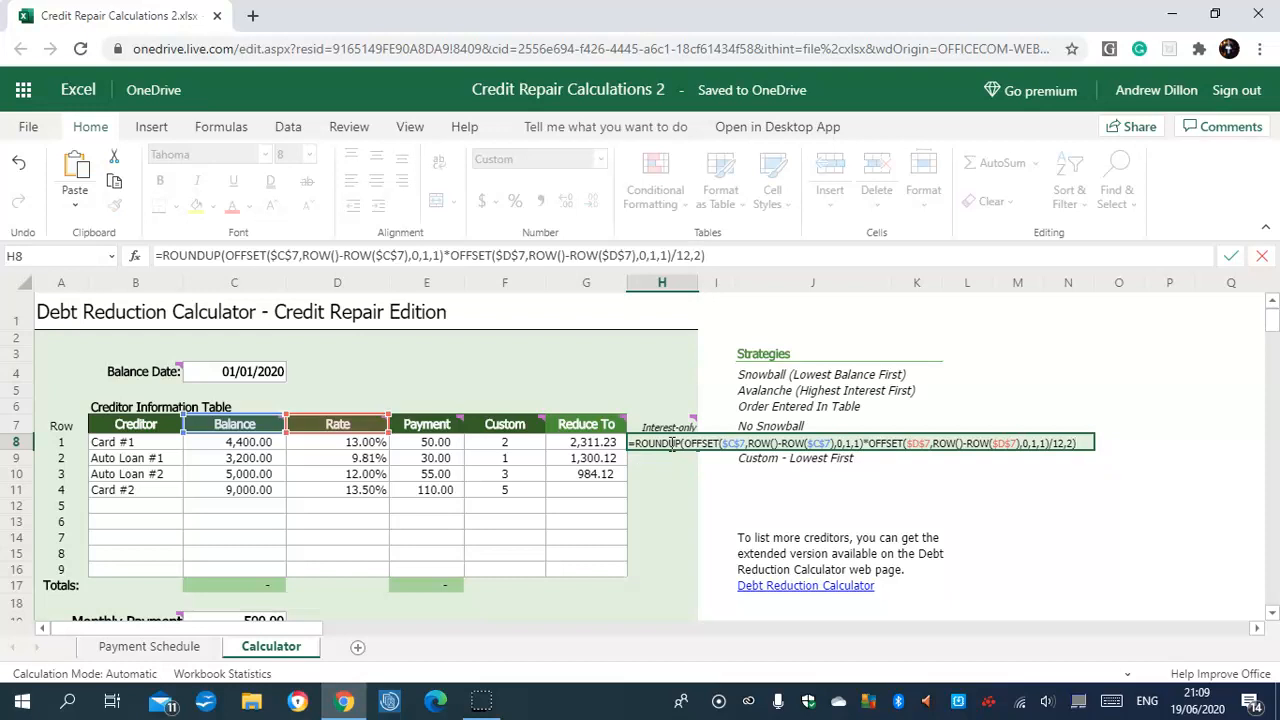
{"action": "key", "text": "Return"}
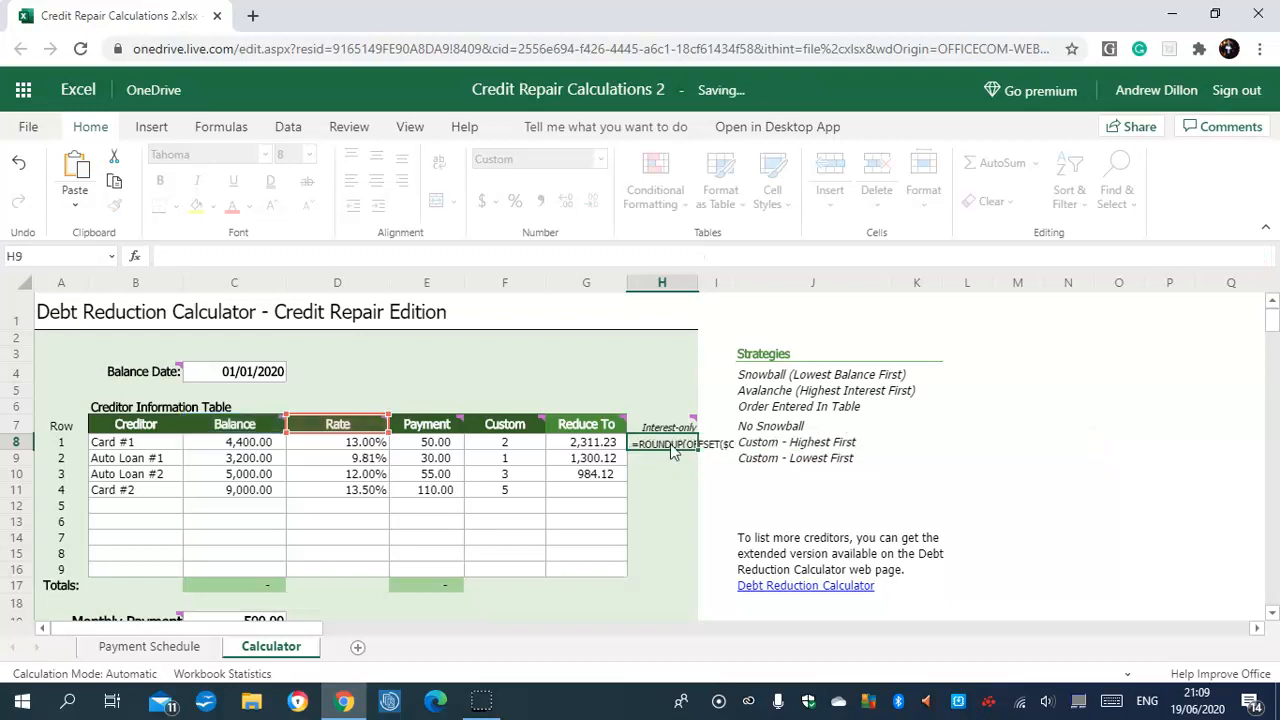
Fill the Interest-only formula from H8 down through H16 and check the copied formula in the Card #2 row
{"action": "left_click", "coordinate": [673, 445]}
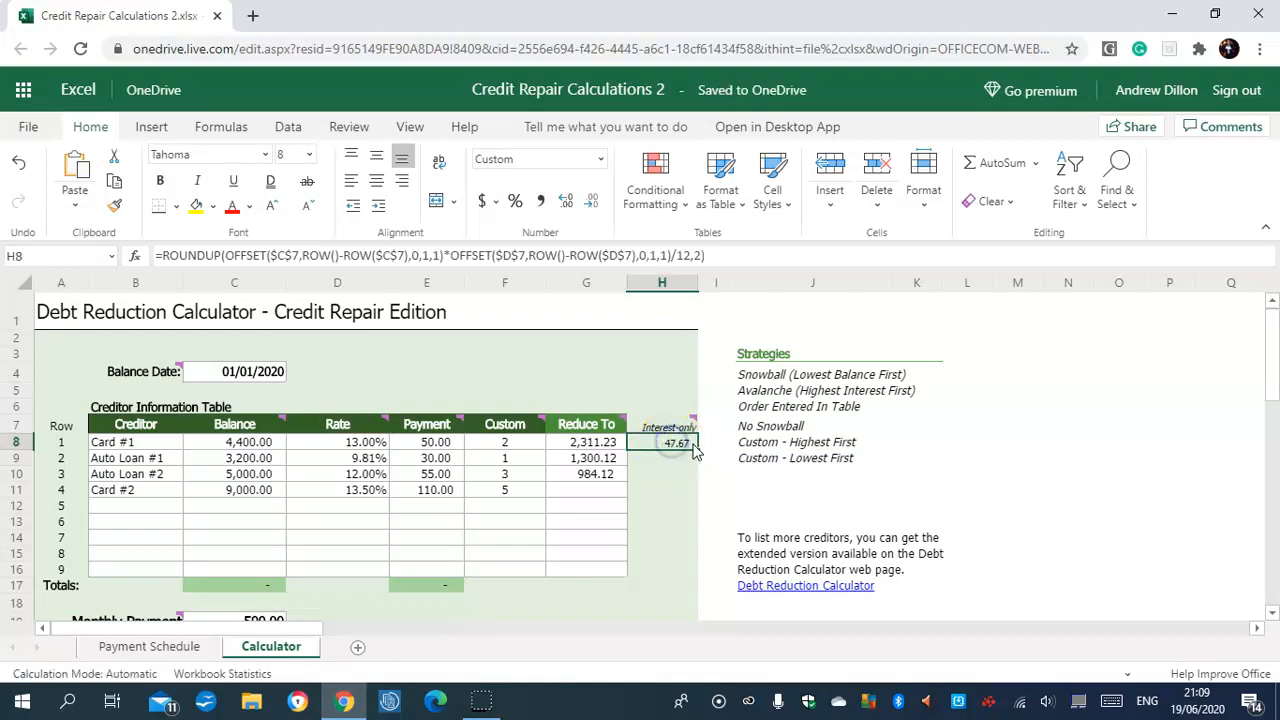
{"action": "left_click_drag", "start_coordinate": [697, 450], "coordinate": [600, 571]}
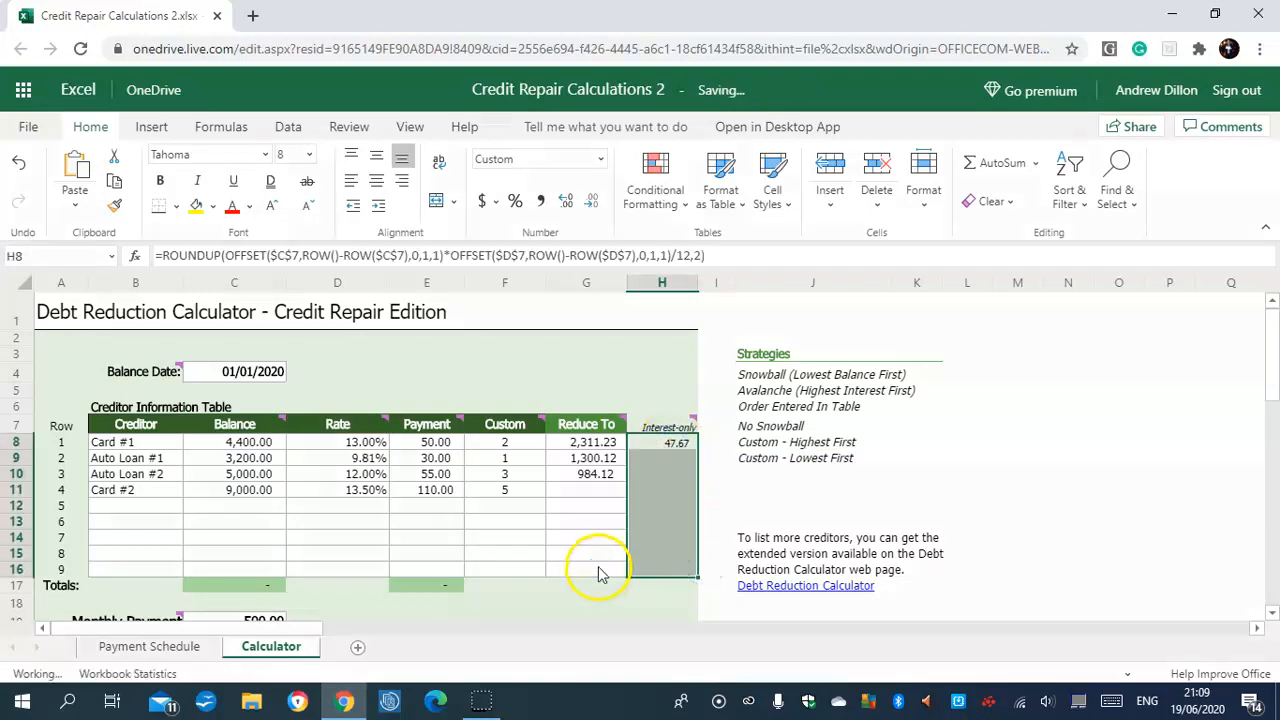
{"action": "left_click", "coordinate": [674, 493]}
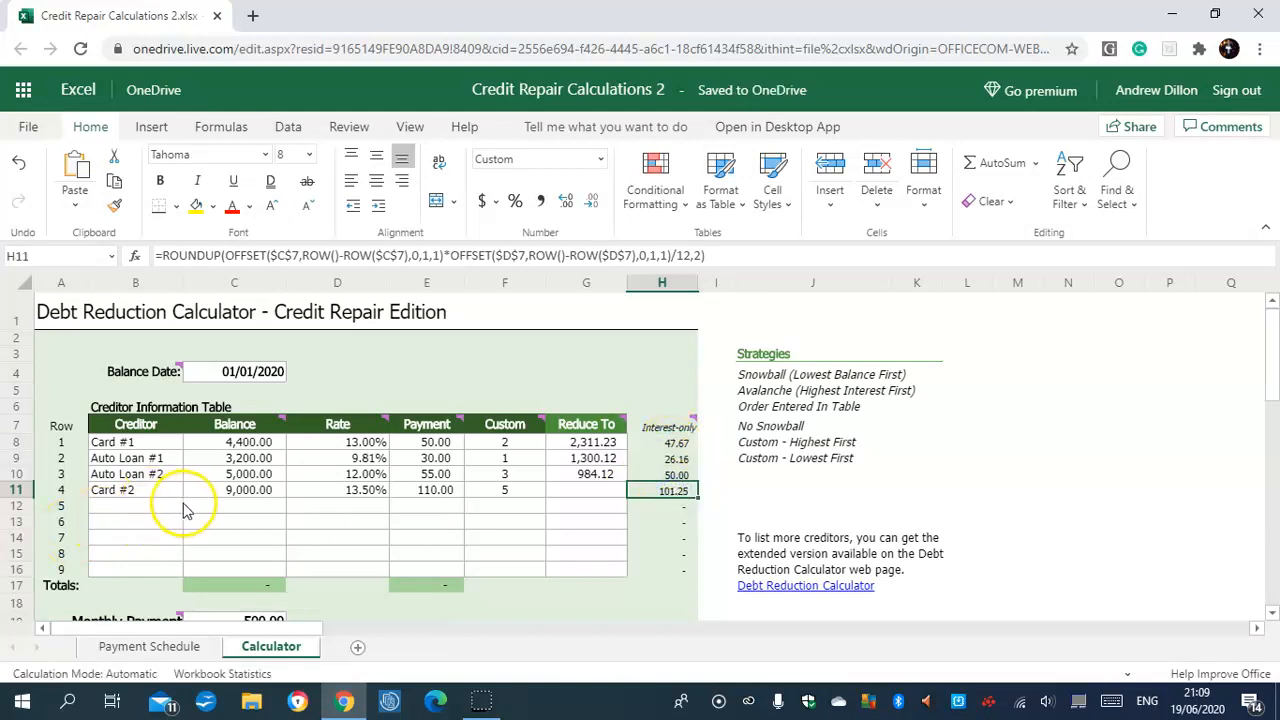
{"action": "left_click", "coordinate": [683, 497]}
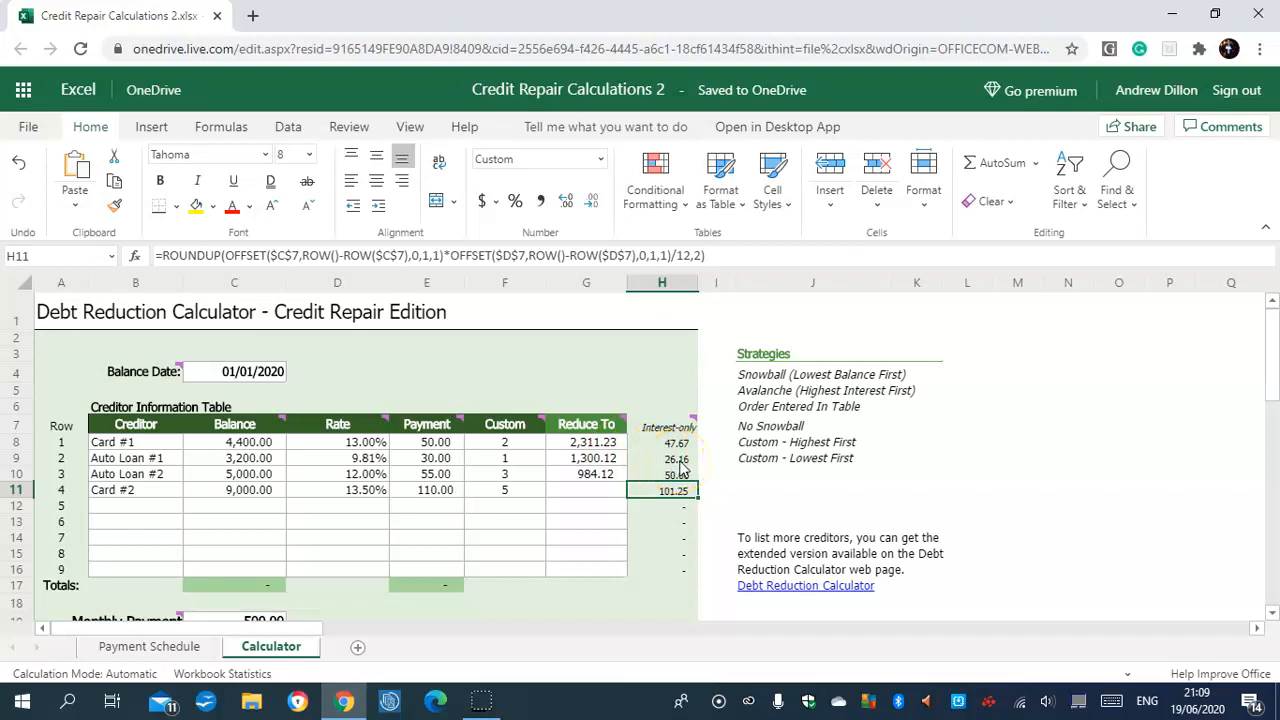
Enter the Balance total formula =SUM(C8:C17) in cell C17 and check the Payment total formula in E17
{"action": "left_click", "coordinate": [243, 586]}
{"action": "scroll", "coordinate": [1274, 410], "scroll_direction": "down", "scroll_amount": 2}
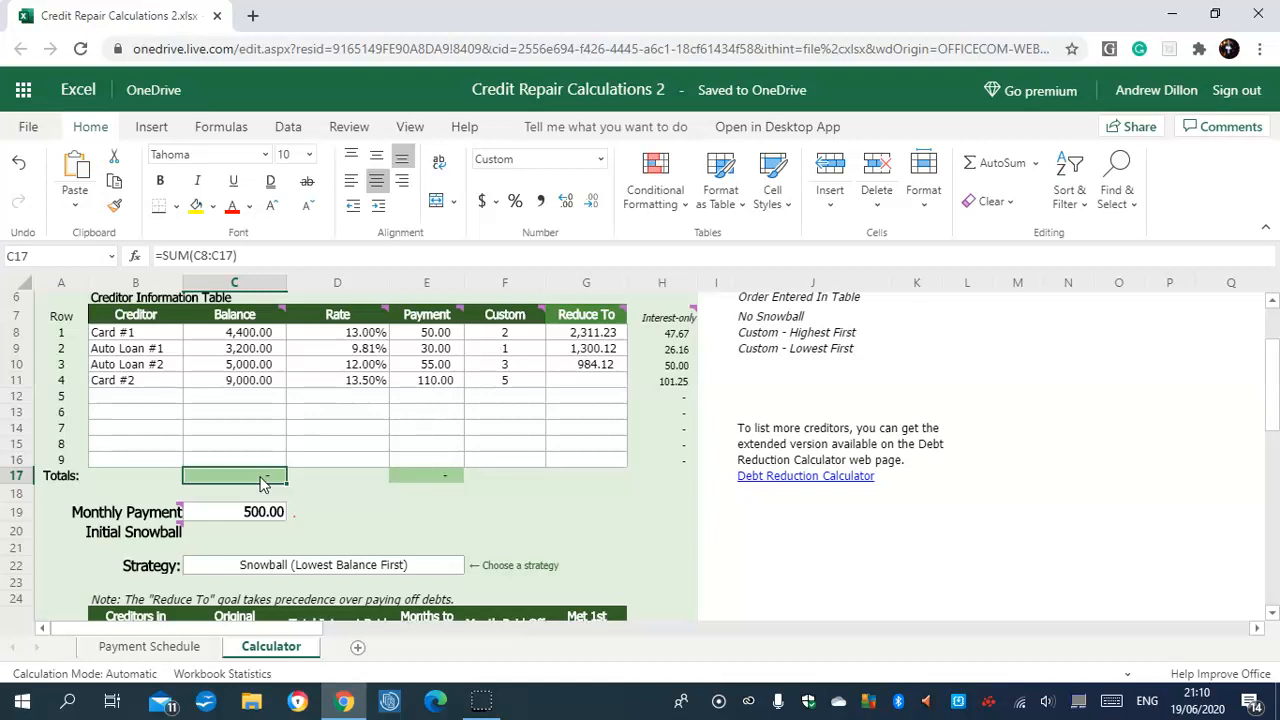
{"action": "type", "text": "=S"}
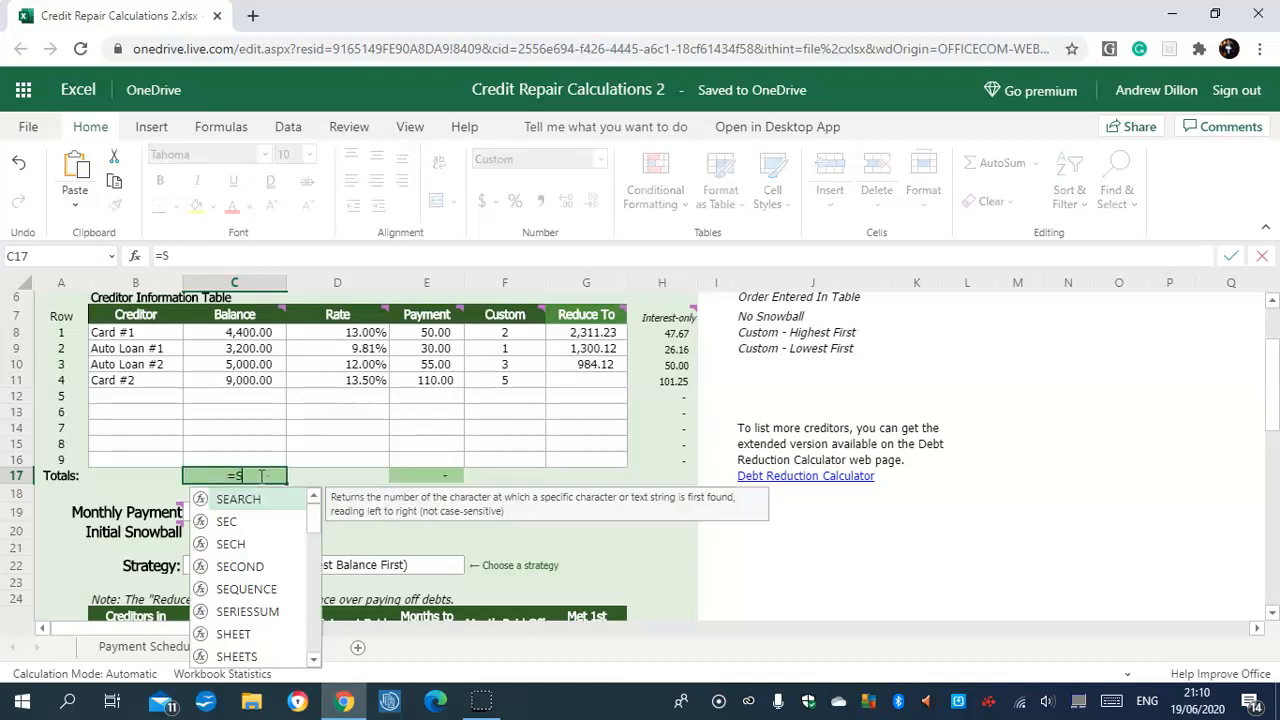
{"action": "type", "text": "UM("}
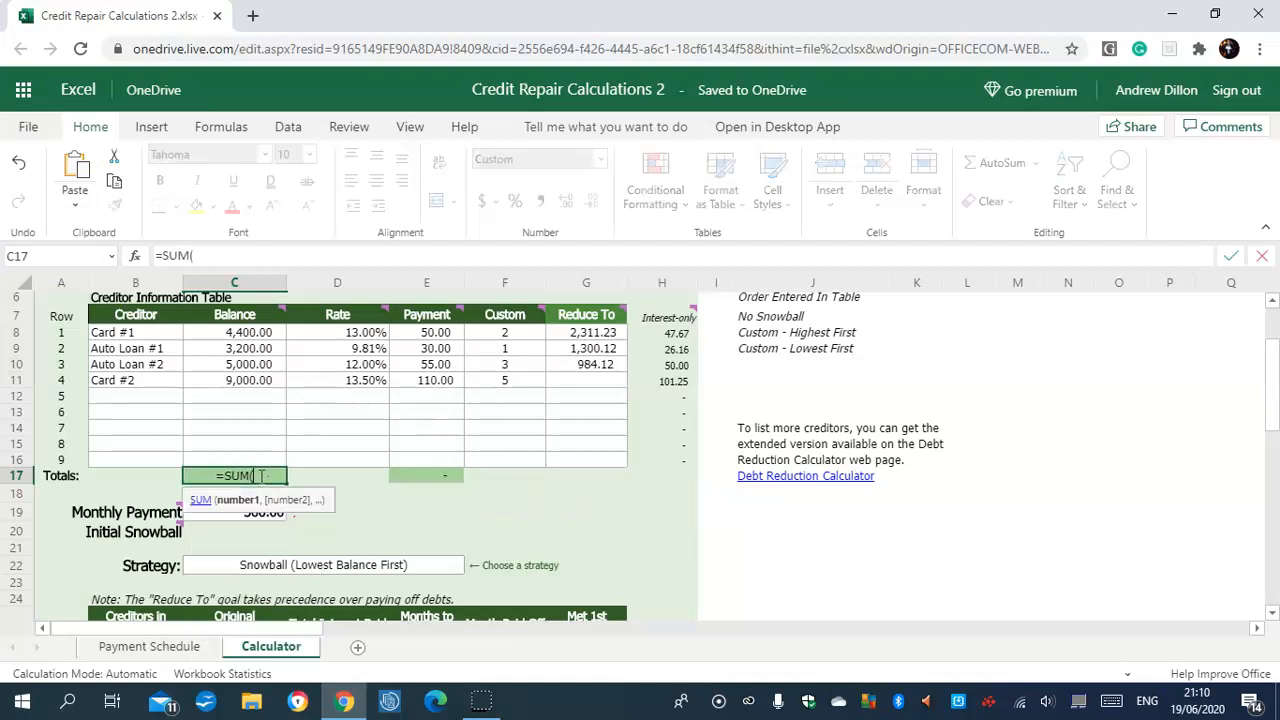
{"action": "type", "text": "C"}
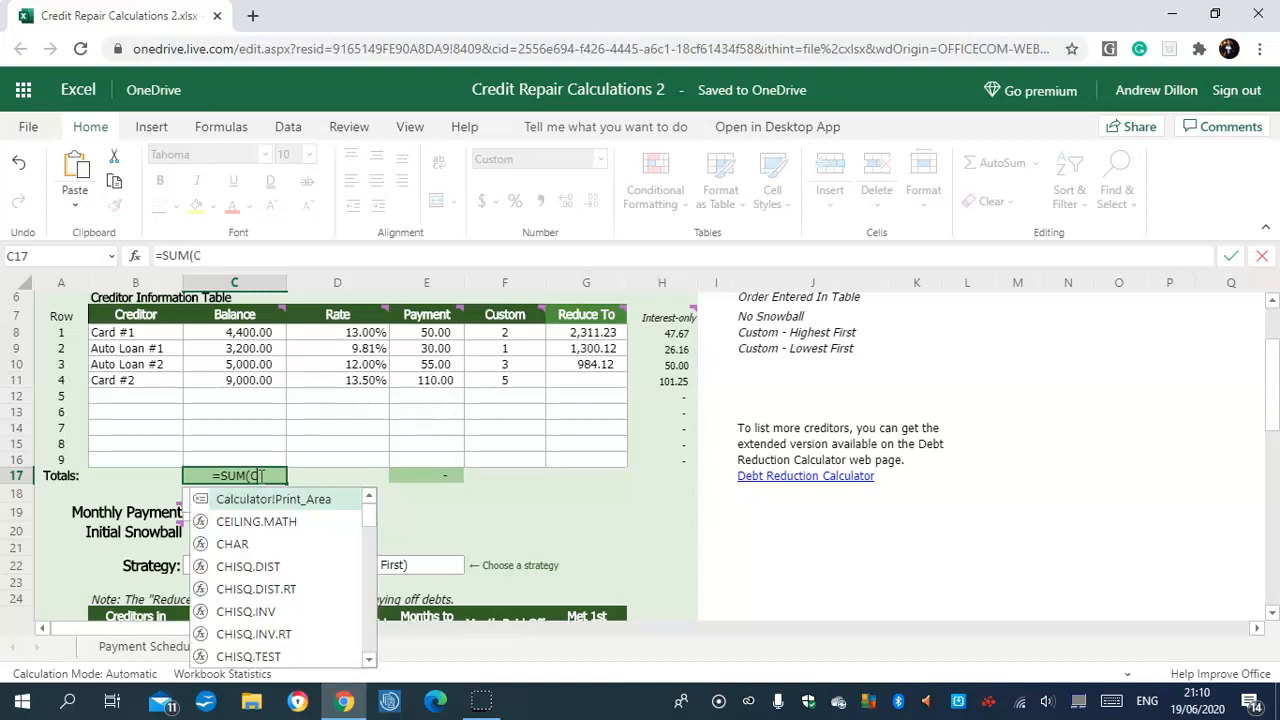
{"action": "type", "text": "8:C17)"}
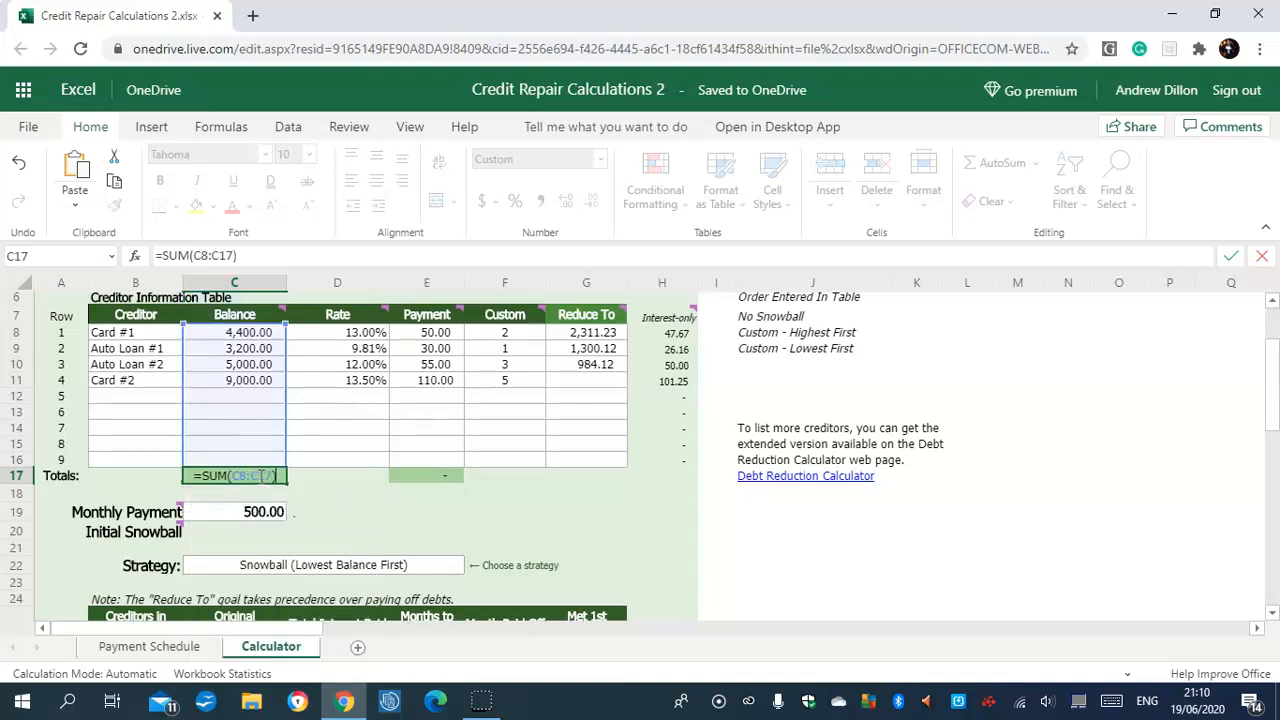
{"action": "key", "text": "Return"}
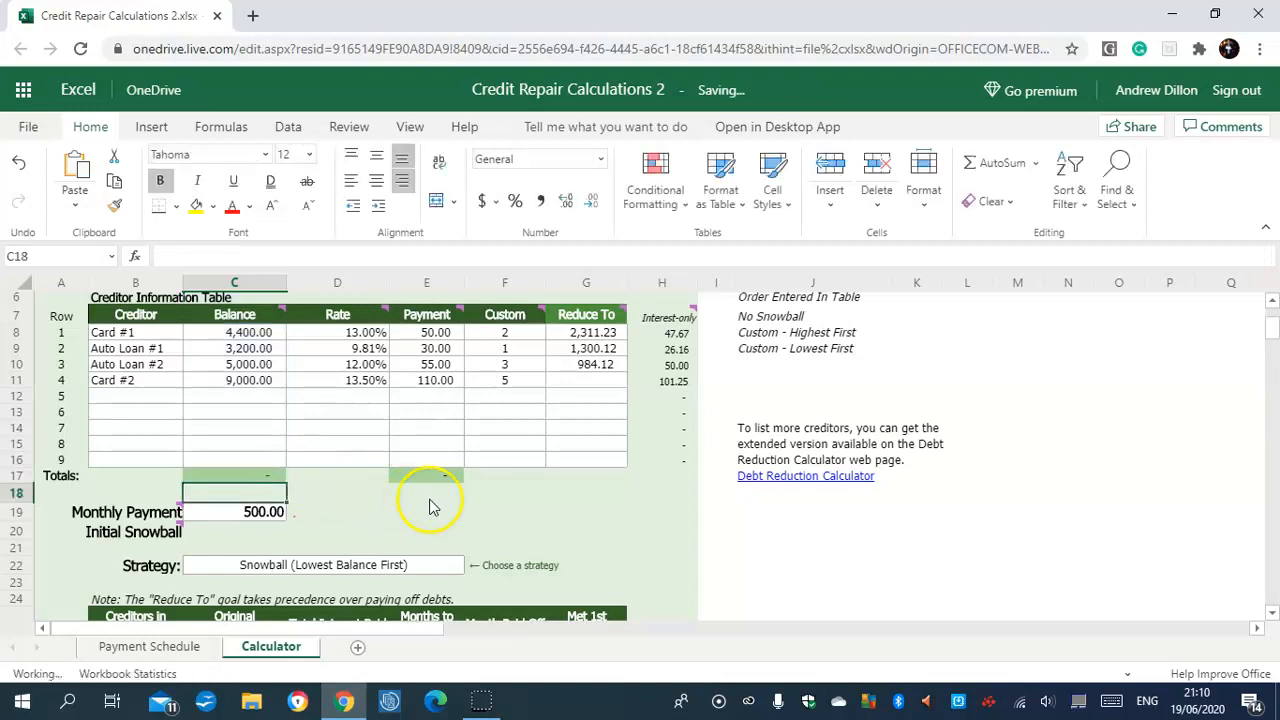
{"action": "left_click", "coordinate": [448, 480]}
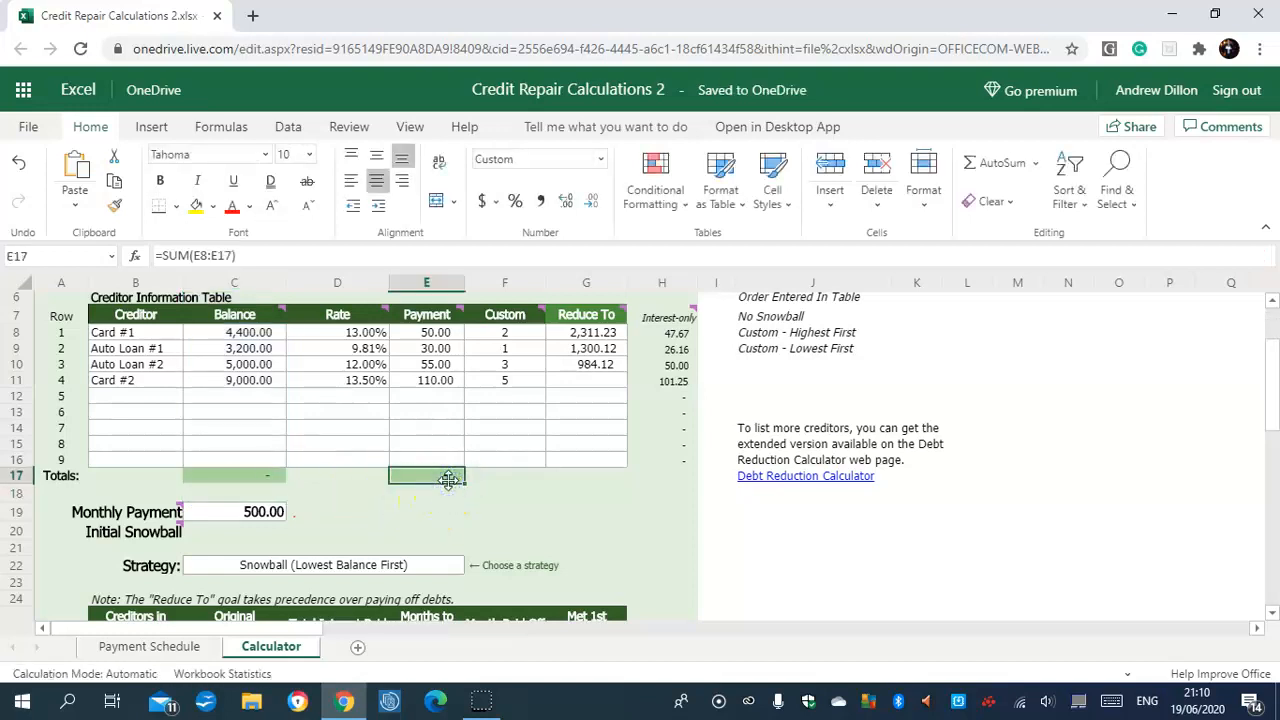
{"action": "left_click", "coordinate": [445, 479]}
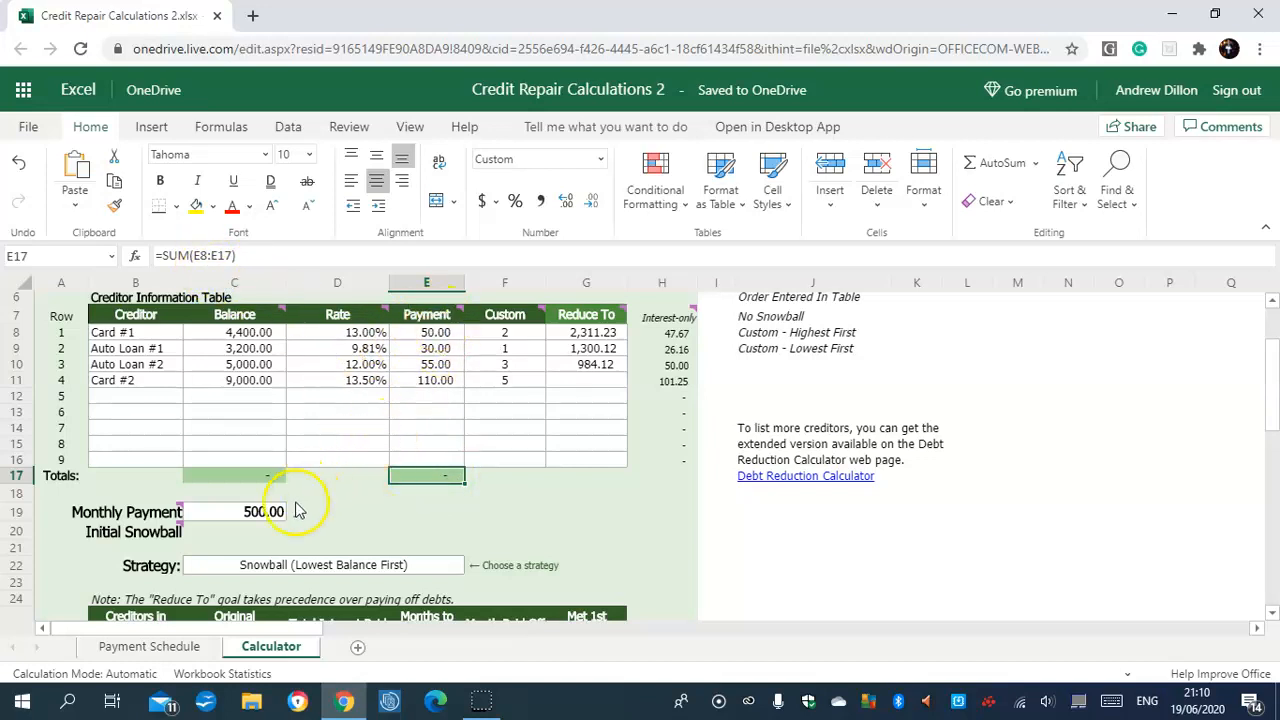
{"action": "left_click", "coordinate": [255, 534]}
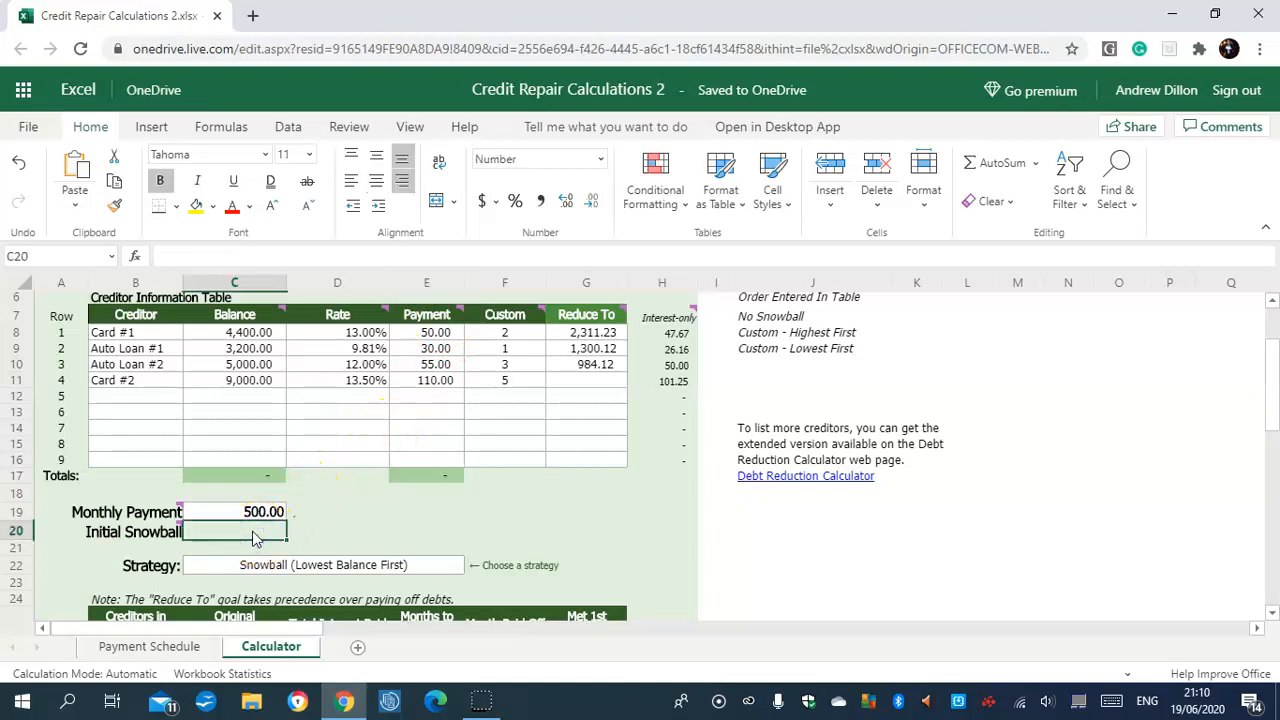
{"action": "type", "text": "="}
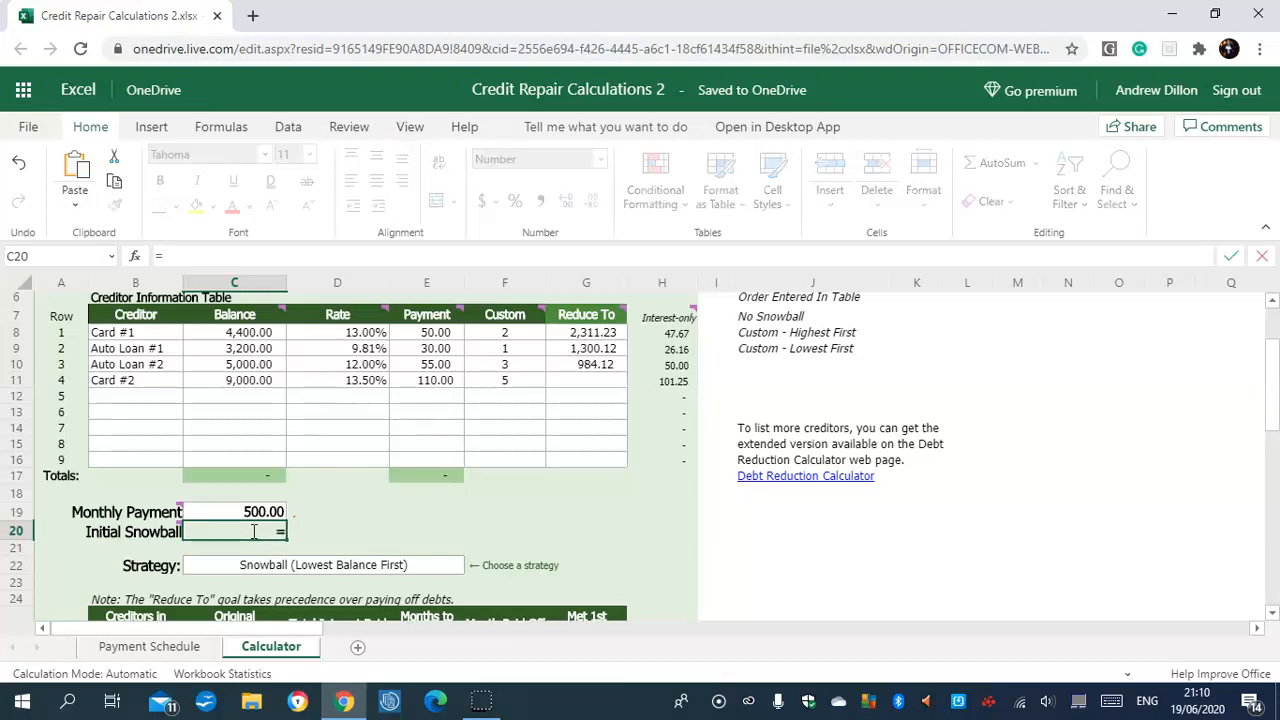
{"action": "type", "text": "IF("}
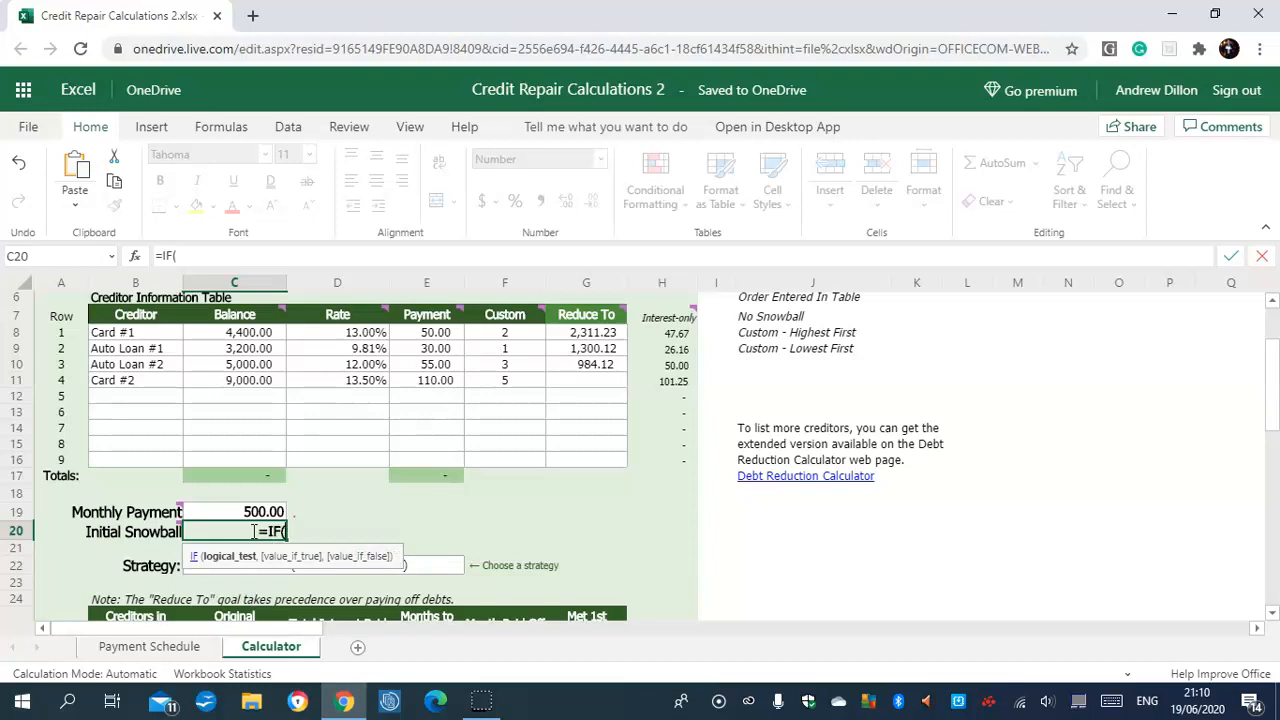
{"action": "type", "text": "NOT"}
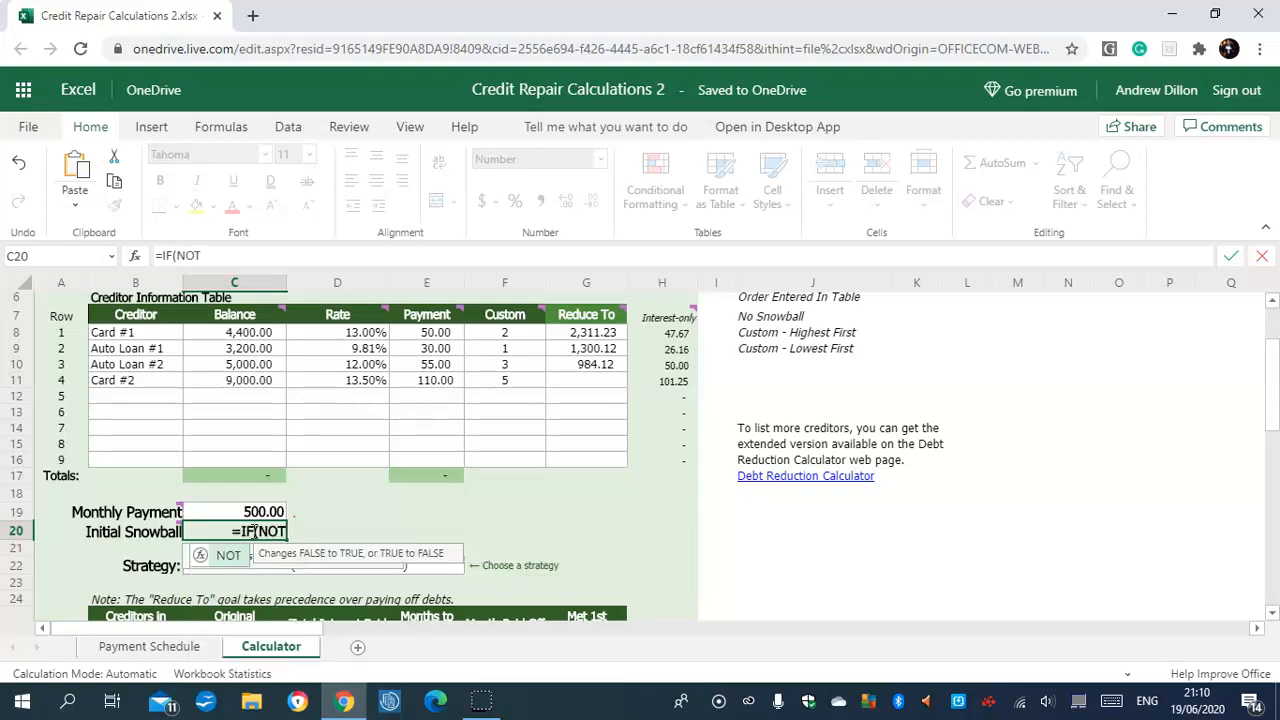
{"action": "type", "text": "("}
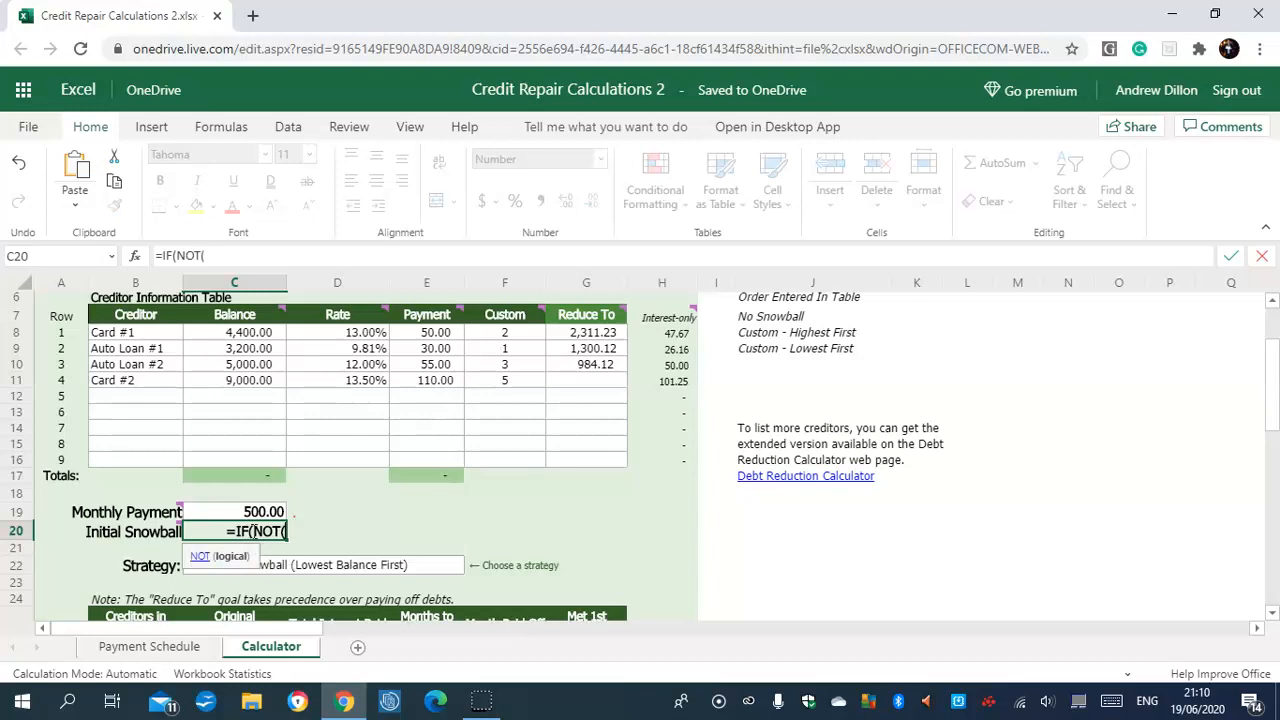
{"action": "type", "text": "@snowba"}
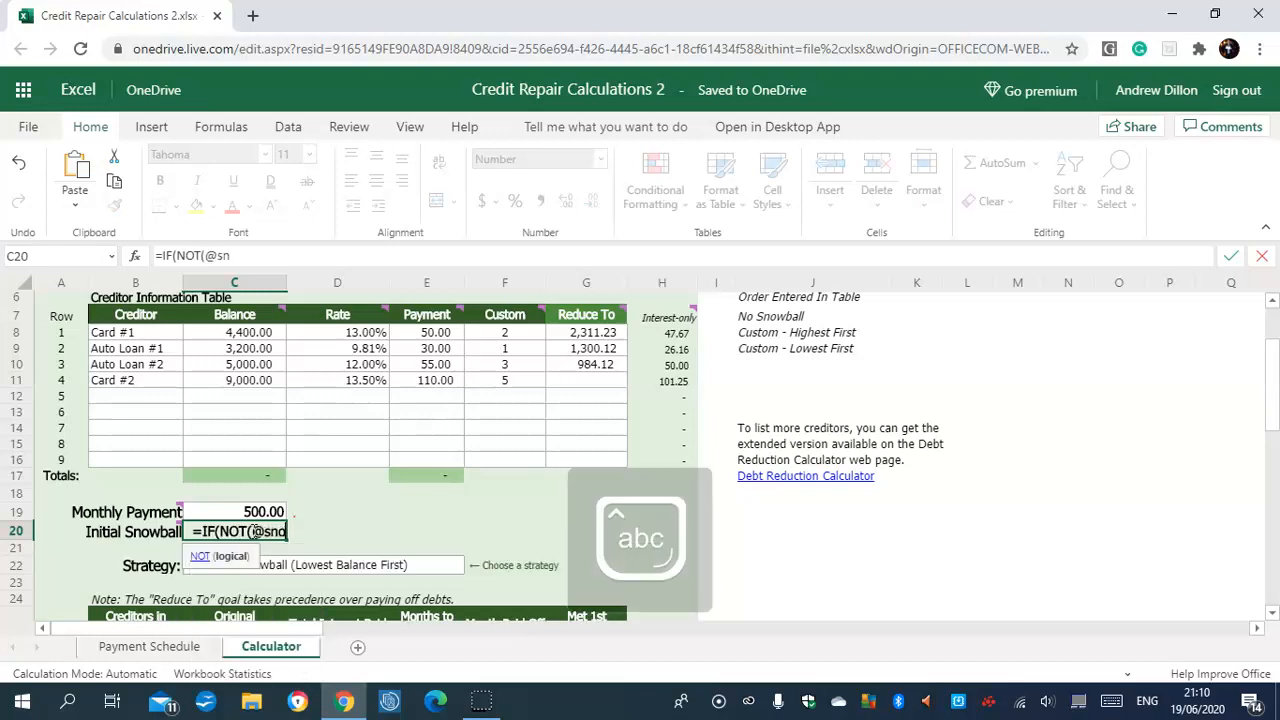
{"action": "type", "text": "ll"}
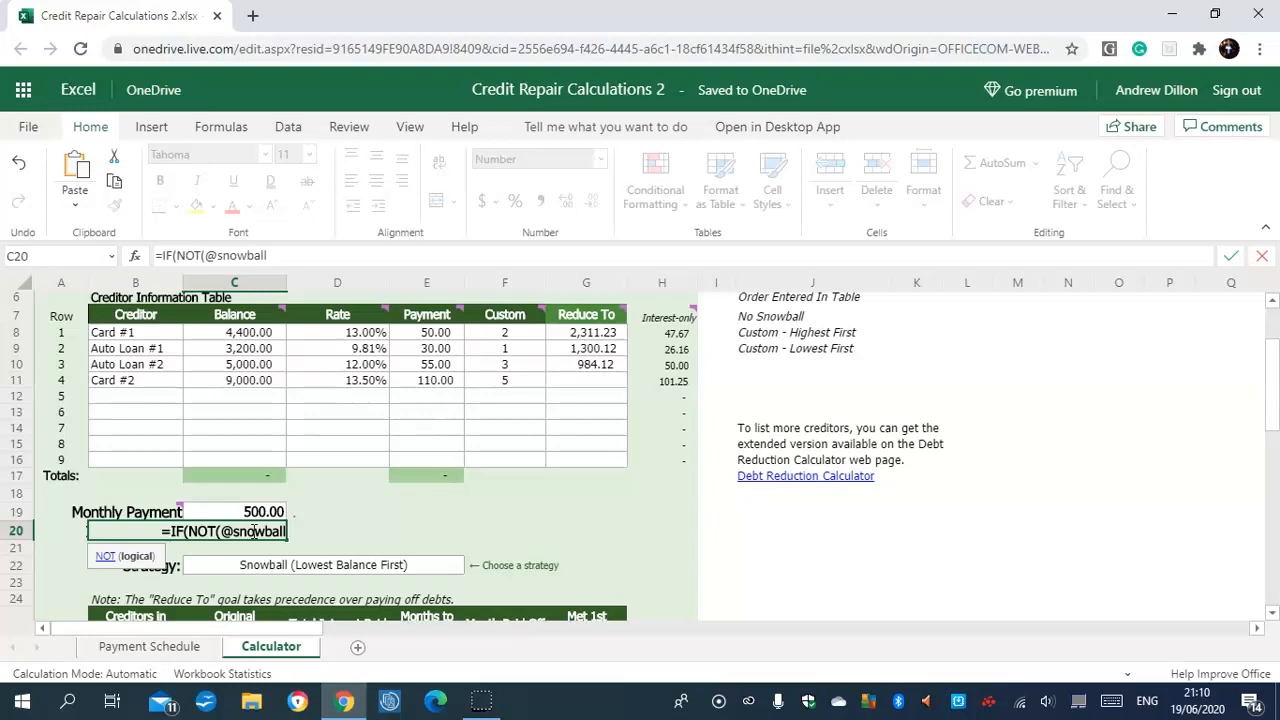
{"action": "type", "text": "),"}
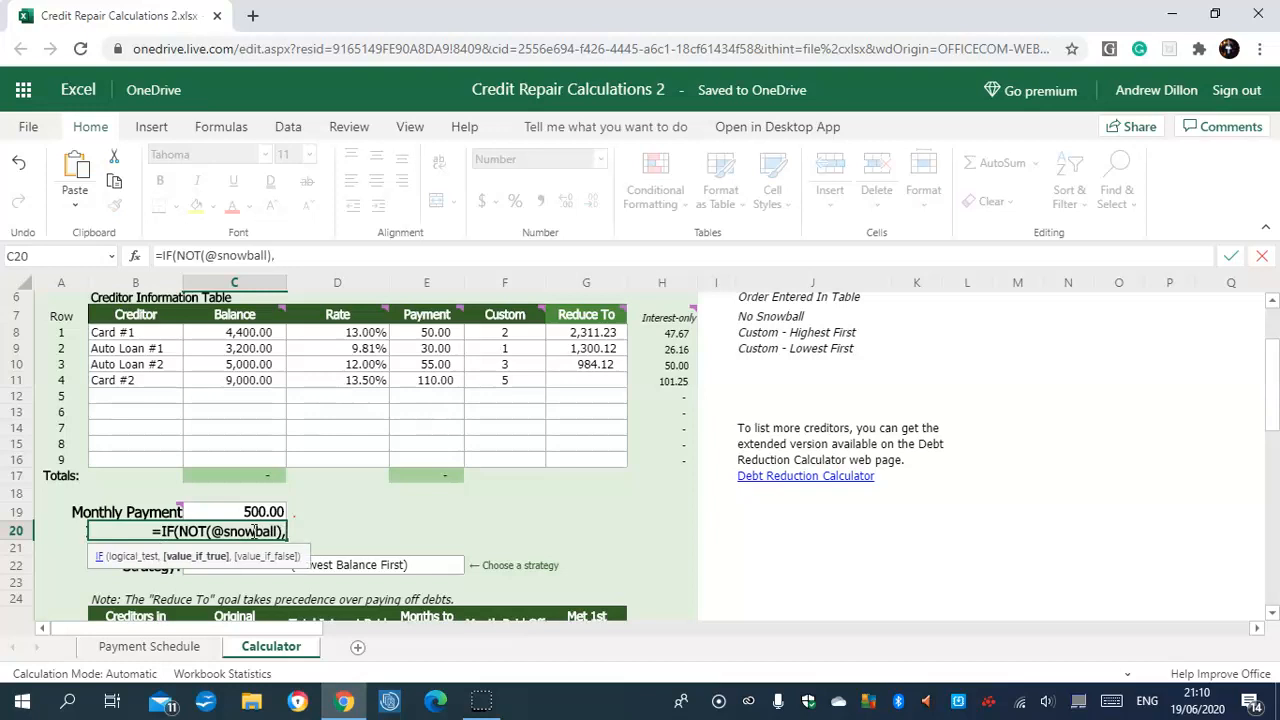
{"action": "type", "text": "\"n/"}
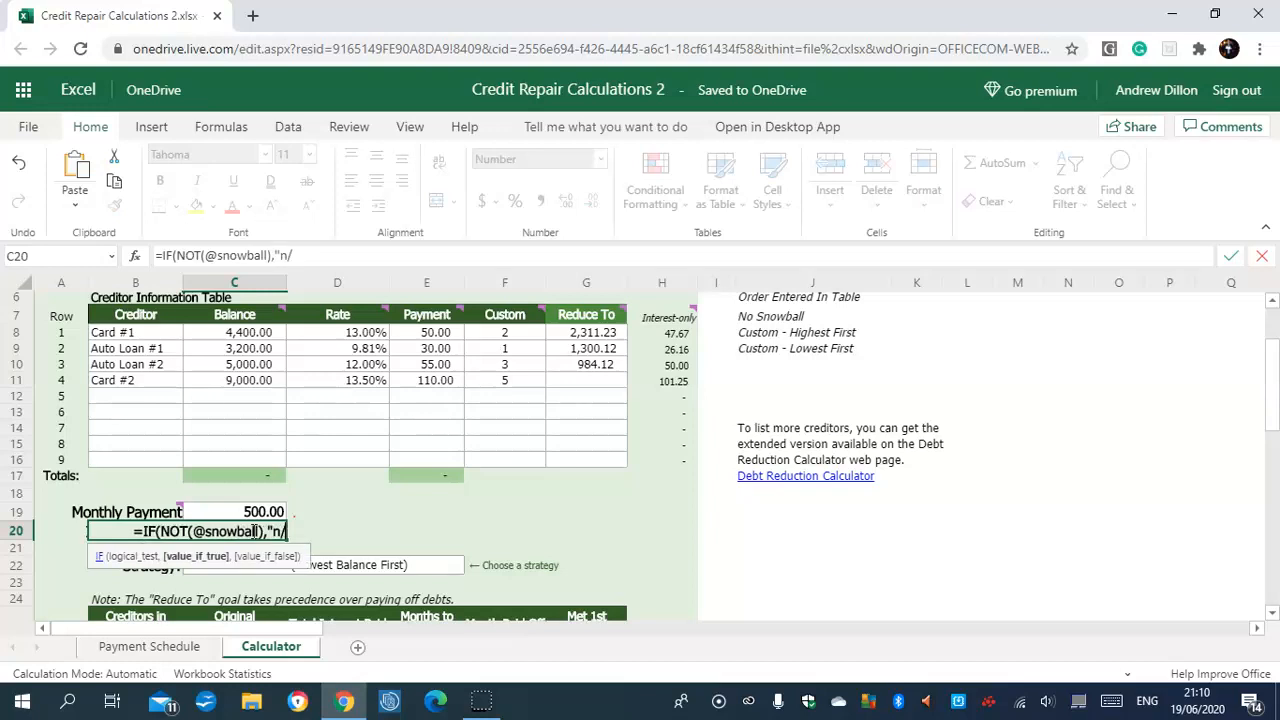
{"action": "type", "text": "a\""}
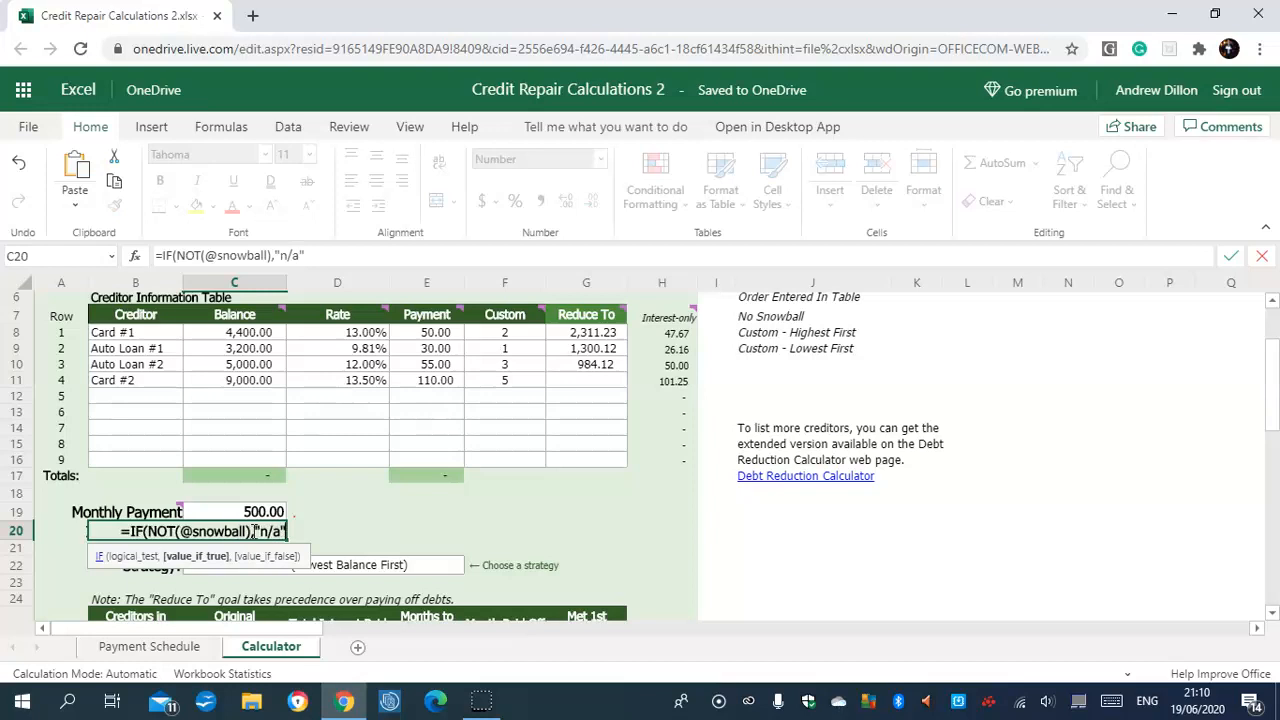
{"action": "type", "text": ",c20"}
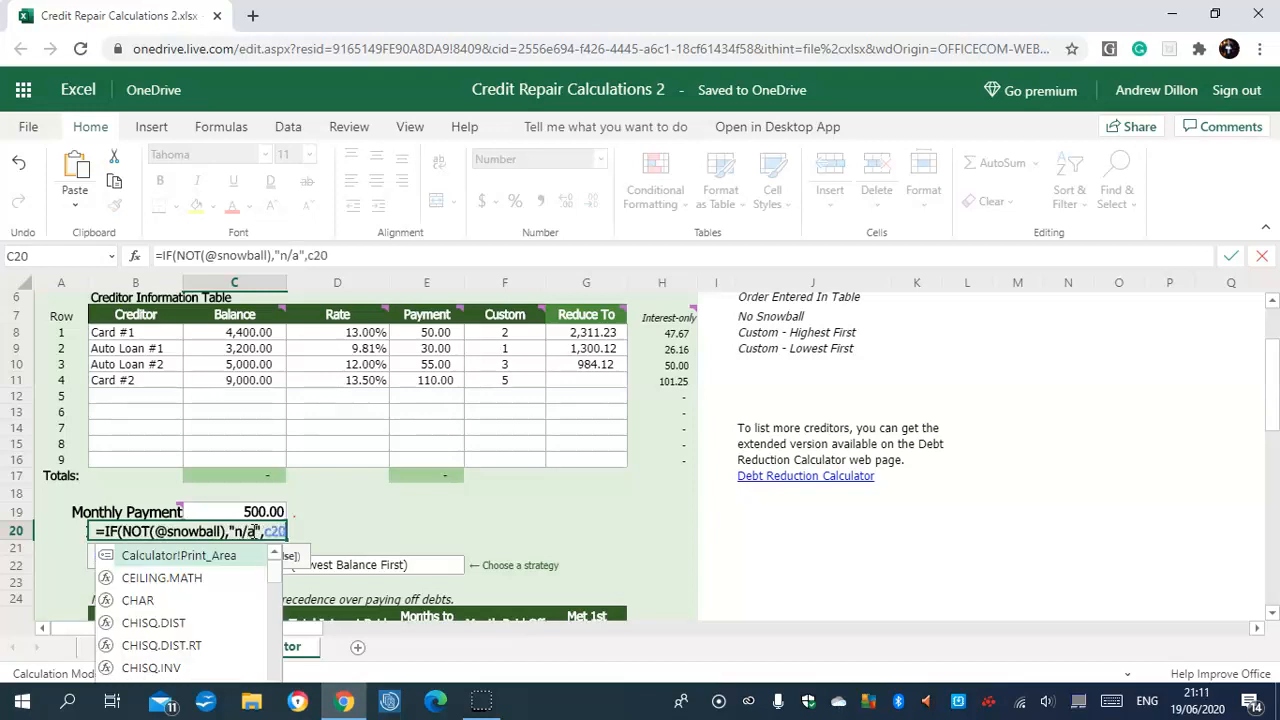
{"action": "type", "text": "-e18"}
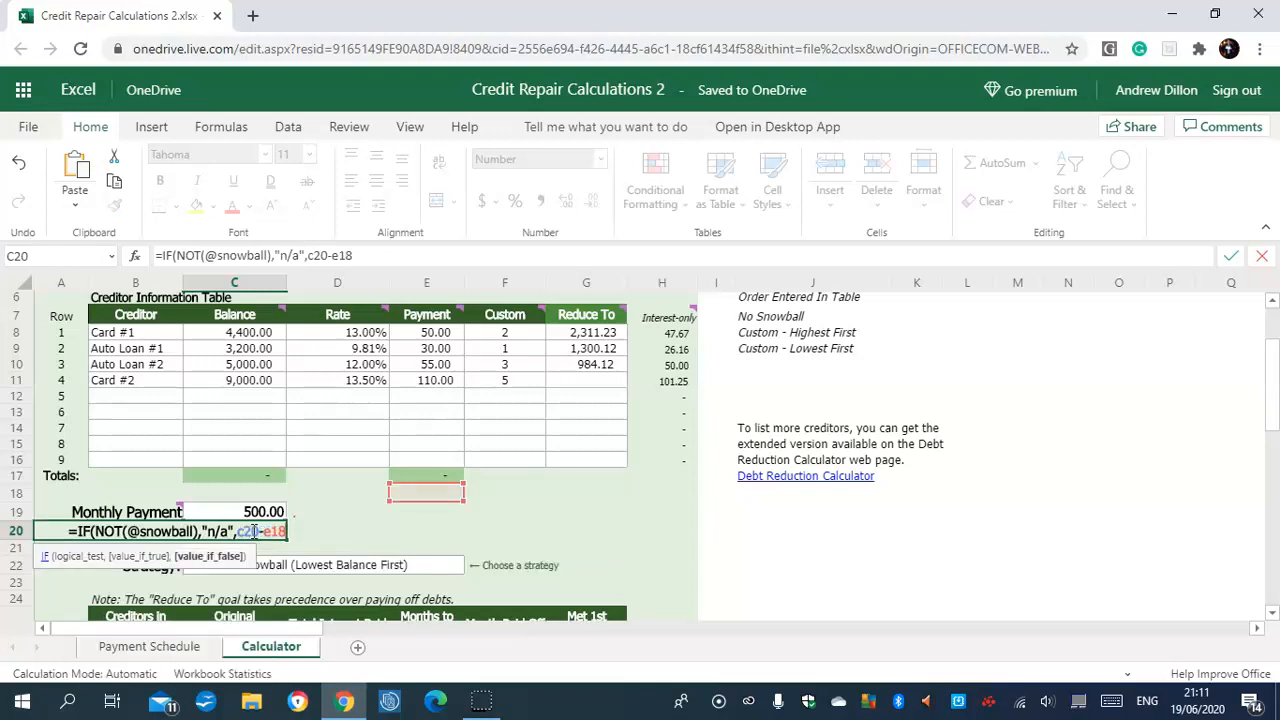
{"action": "type", "text": ")"}
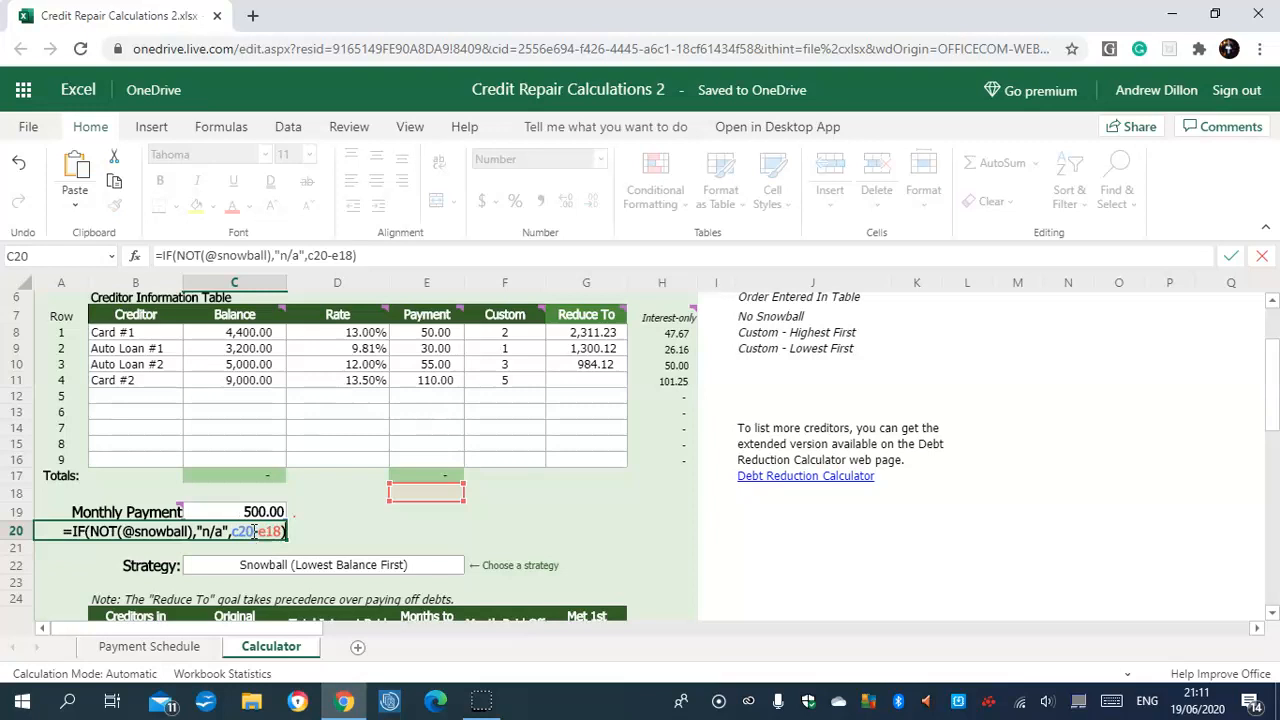
{"action": "key", "text": "Return"}
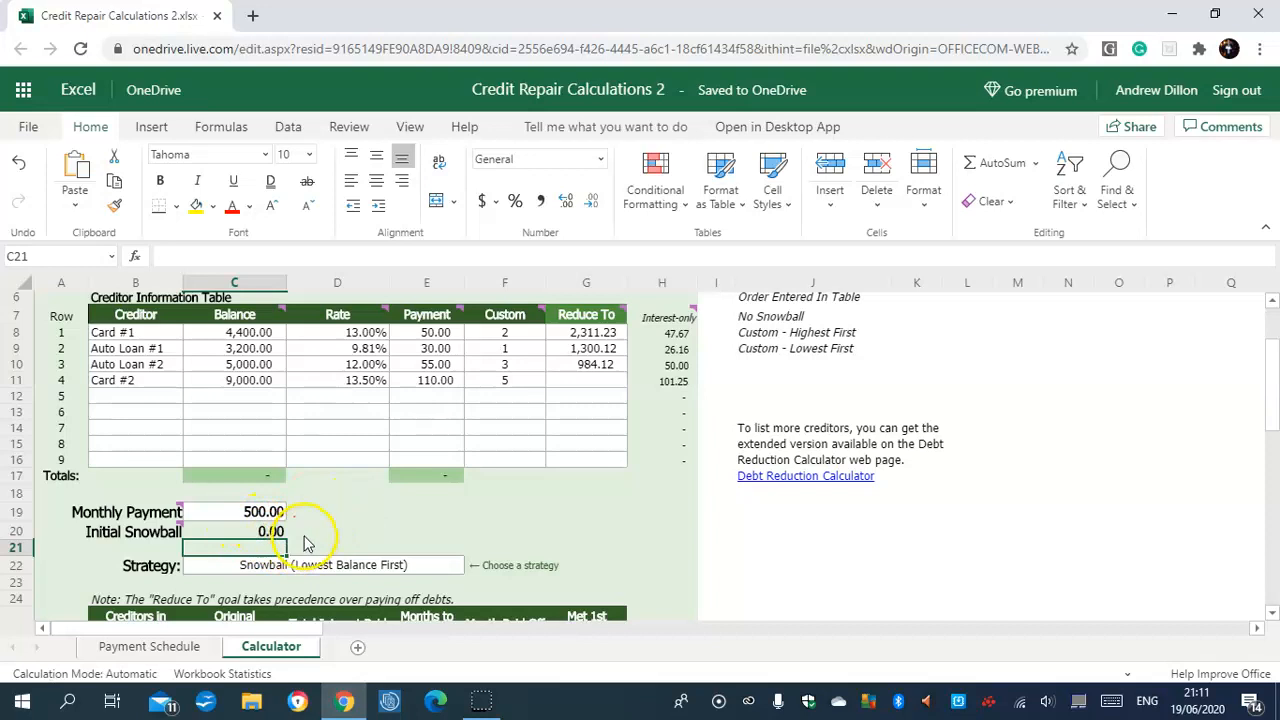
{"action": "left_click", "coordinate": [232, 530]}
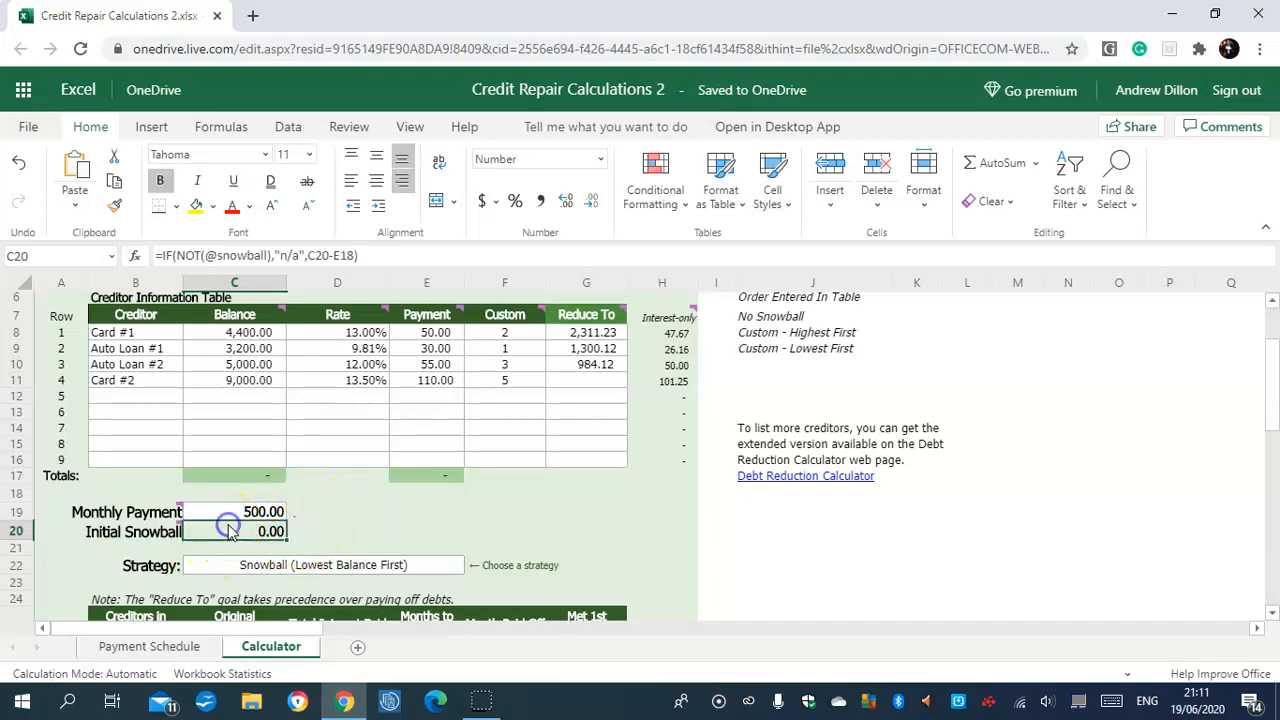
Check the Strategy cell on the Calculator sheet and the matching Strategy formula in cell E4 of the Payment Schedule sheet
{"action": "left_click", "coordinate": [420, 570]}
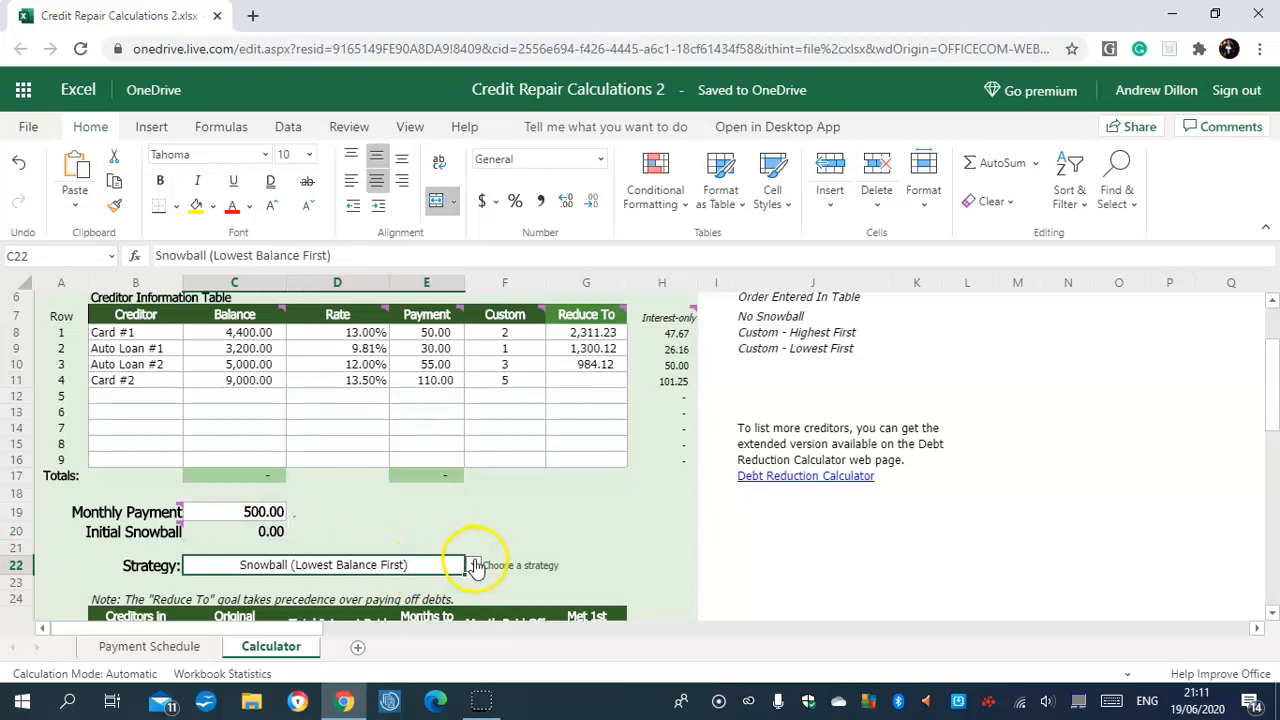
{"action": "left_click", "coordinate": [150, 647]}
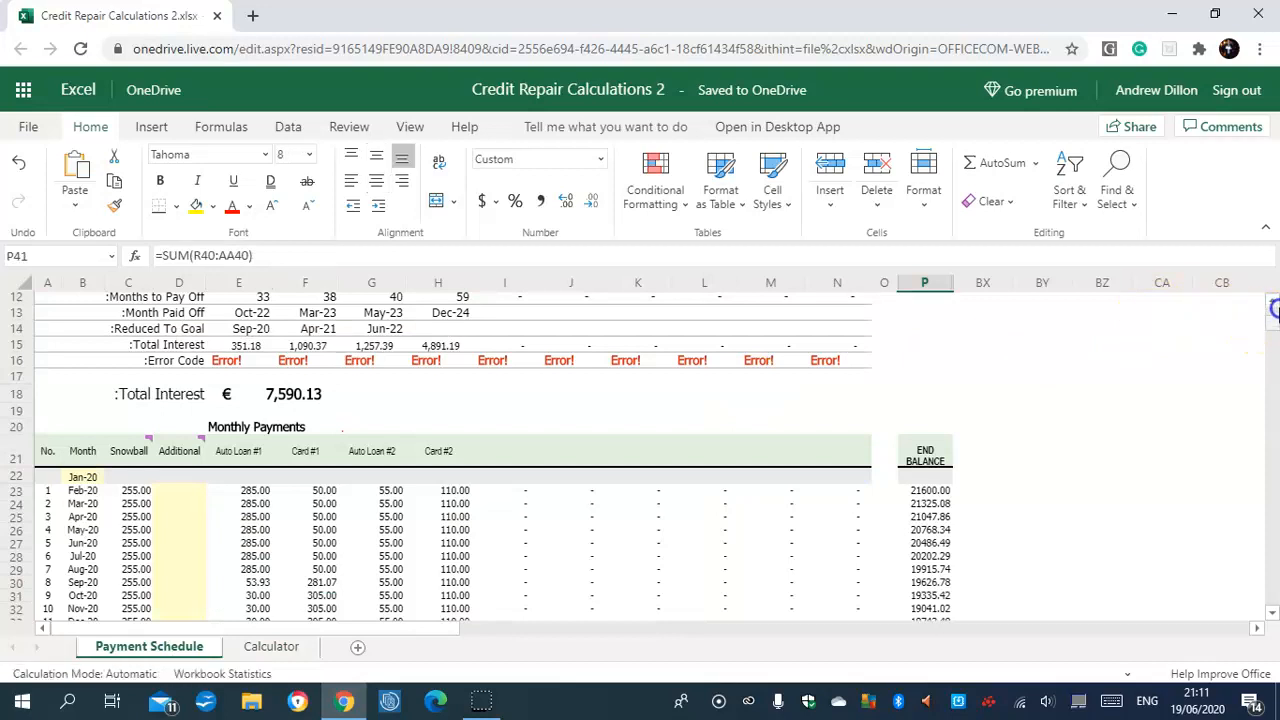
{"action": "scroll", "coordinate": [1274, 309], "scroll_direction": "up", "scroll_amount": 4}
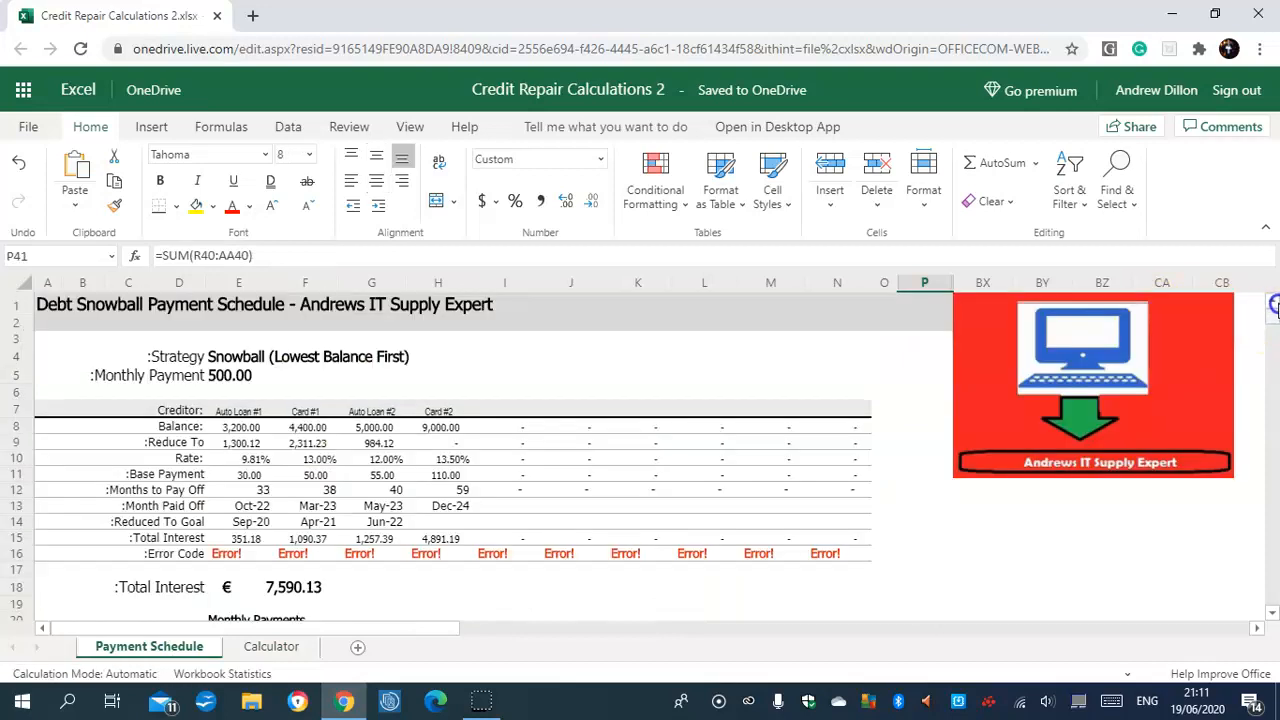
{"action": "left_click", "coordinate": [260, 357]}
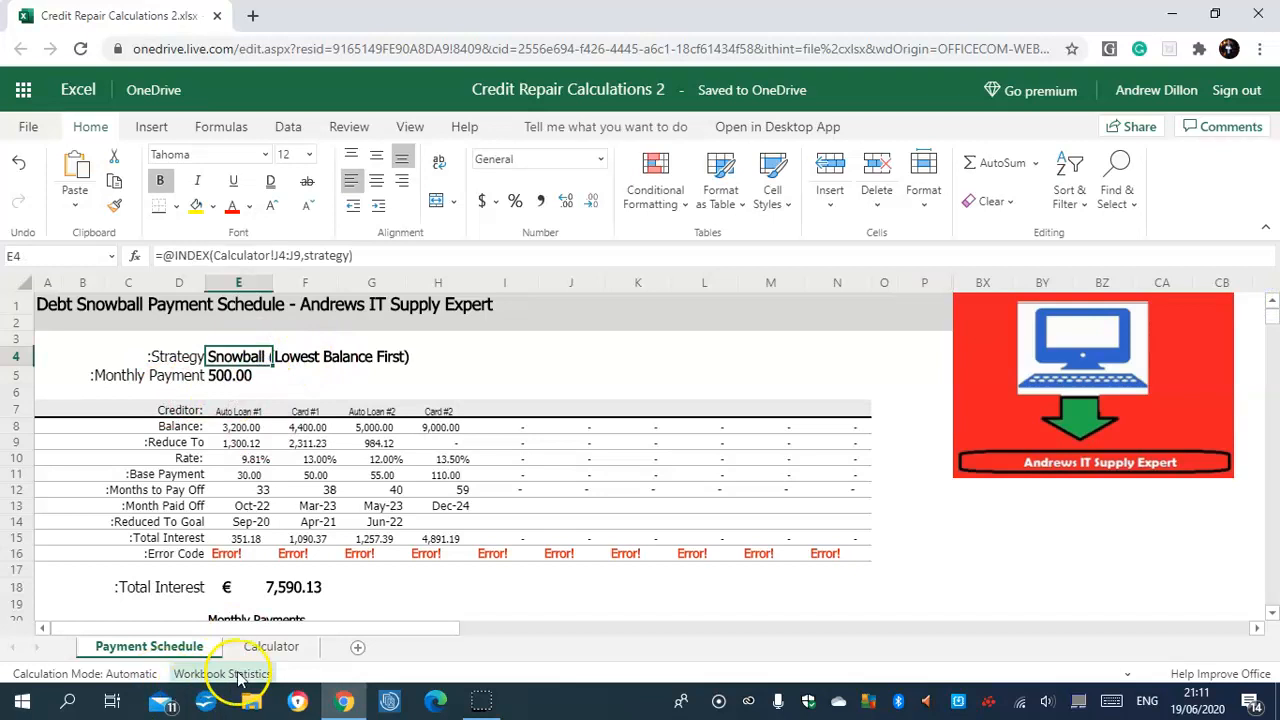
Change the Strategy on the Calculator sheet to Avalanche (Highest Interest First)
{"action": "left_click", "coordinate": [274, 647]}
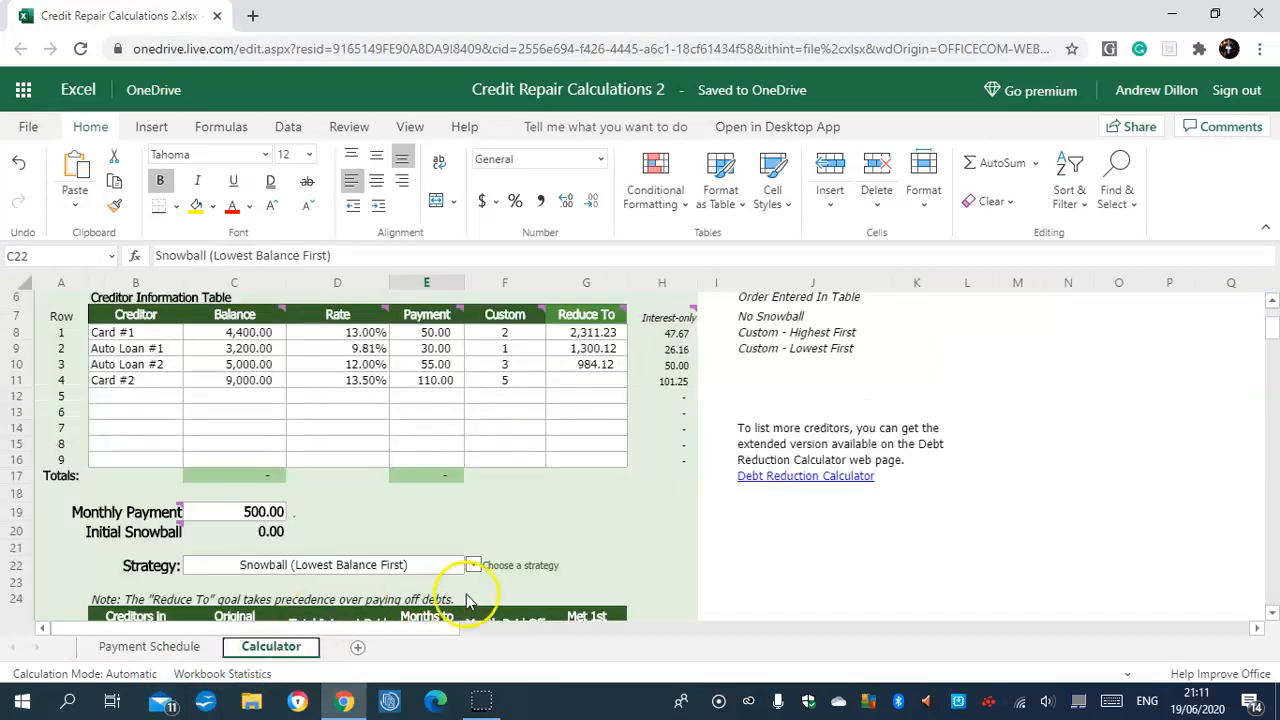
{"action": "left_click", "coordinate": [473, 566]}
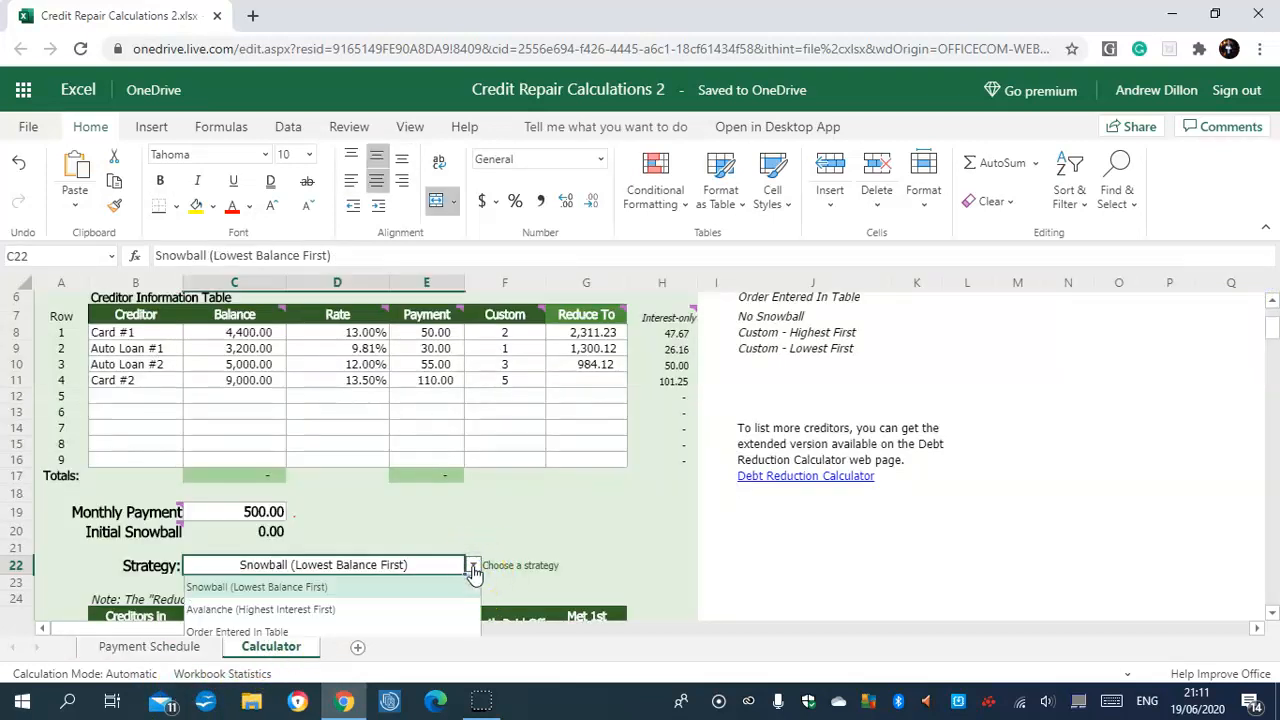
{"action": "left_click", "coordinate": [257, 612]}
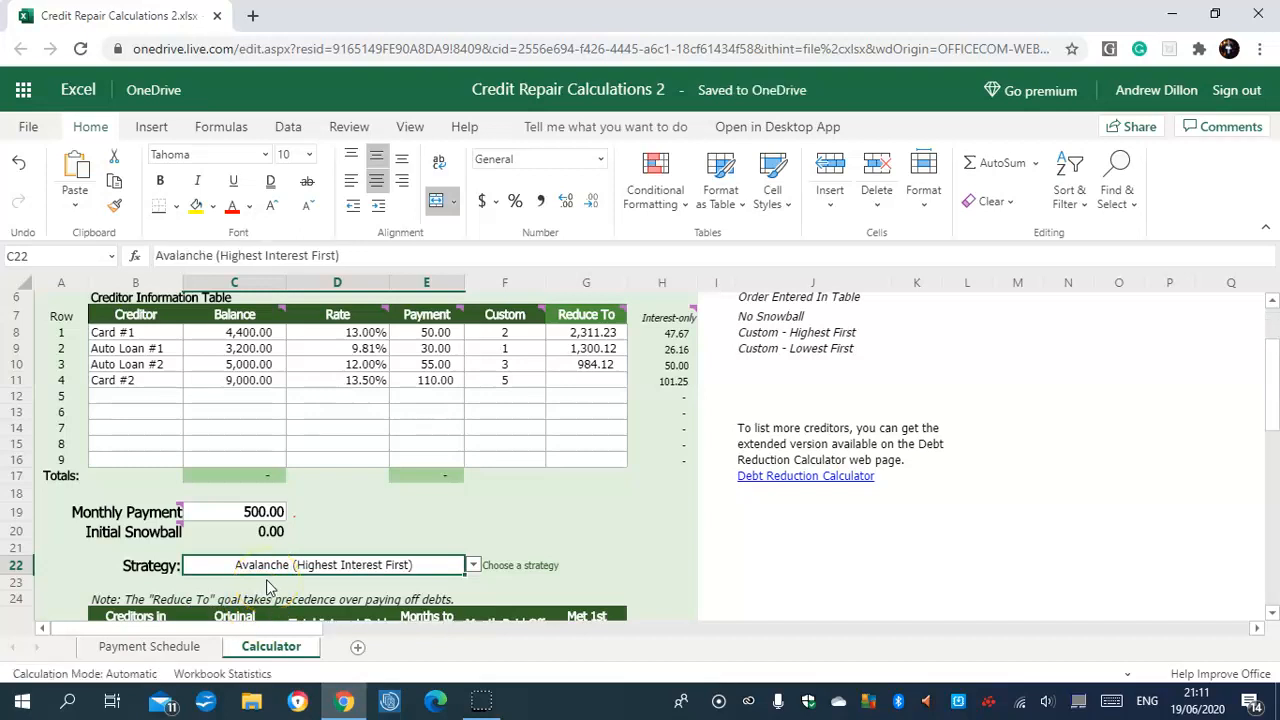
Review the creditor order, total interest and monthly payments on the Payment Schedule sheet under the Avalanche strategy
{"action": "left_click", "coordinate": [264, 648]}
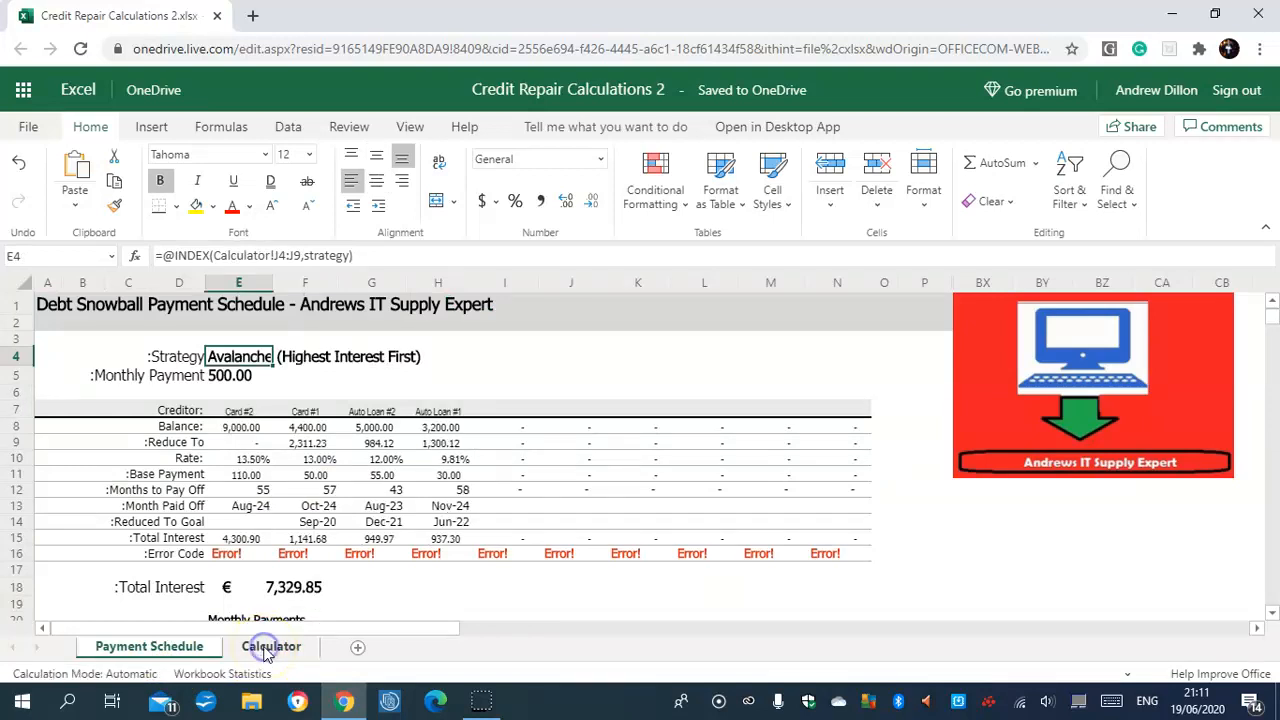
{"action": "left_click", "coordinate": [193, 647]}
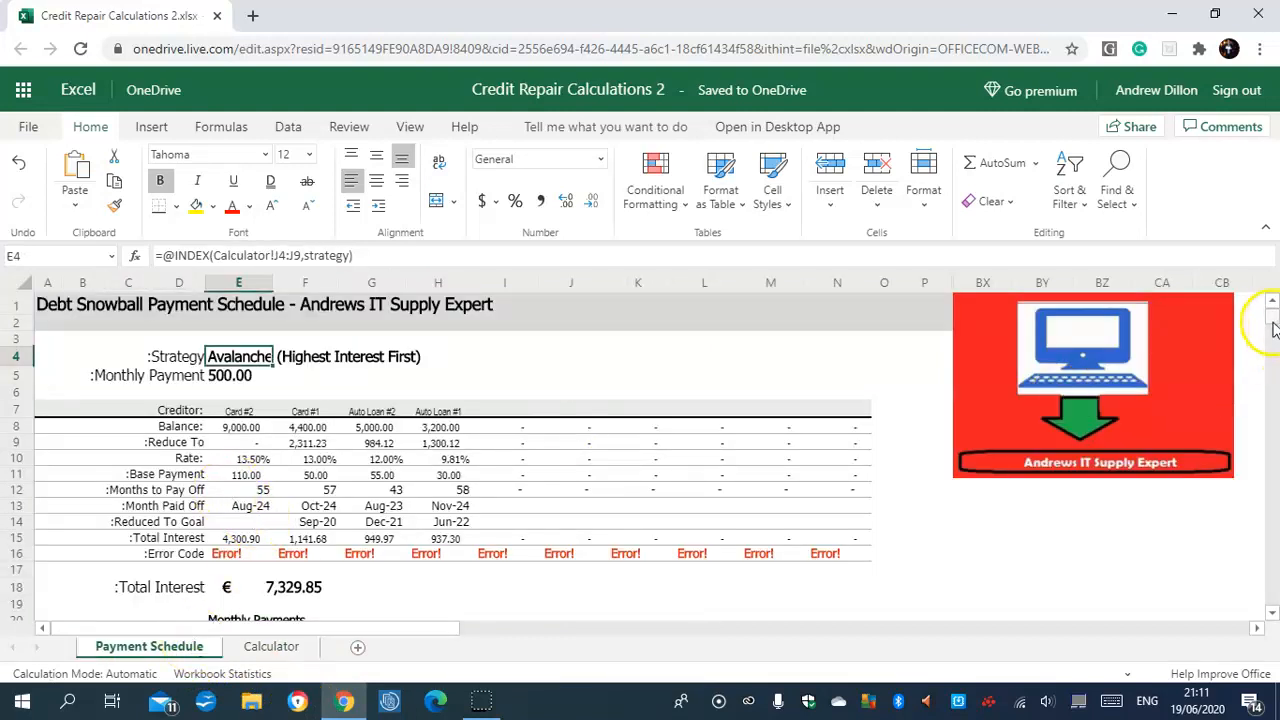
{"action": "scroll", "coordinate": [1272, 330], "scroll_direction": "down", "scroll_amount": 3}
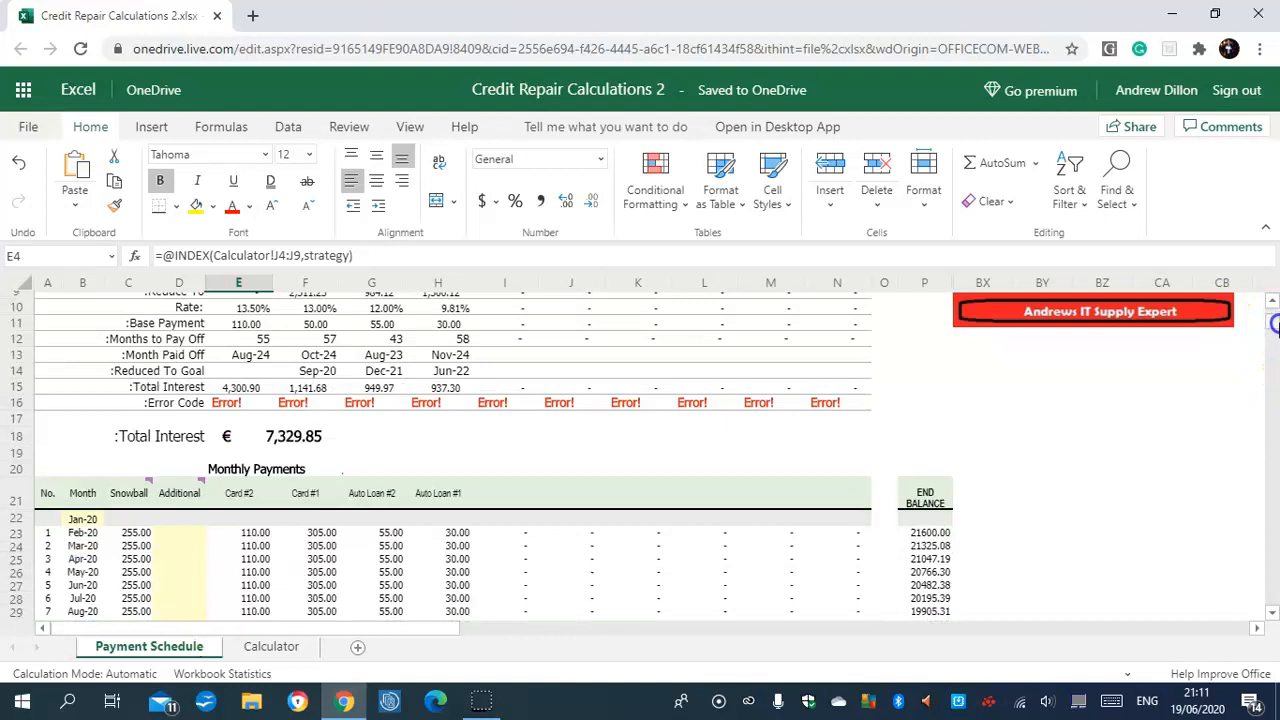
{"action": "scroll", "coordinate": [1274, 324], "scroll_direction": "down", "scroll_amount": 1}
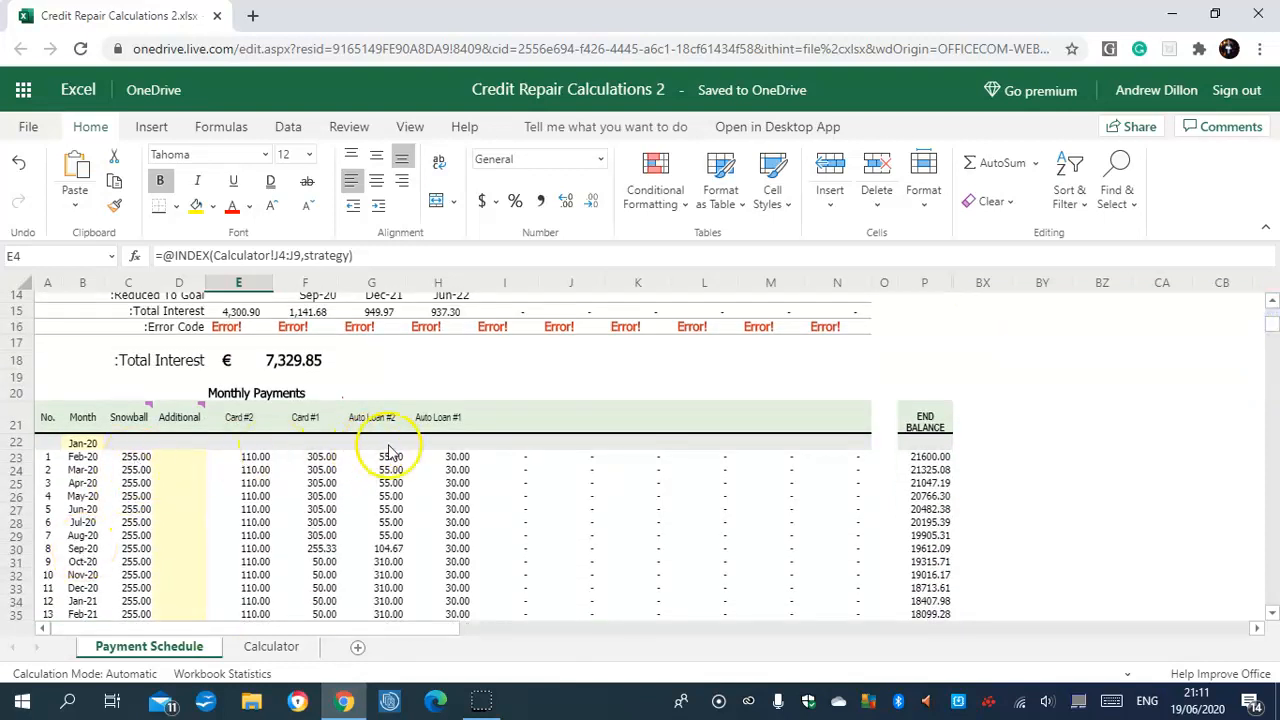
{"action": "scroll", "coordinate": [1272, 316], "scroll_direction": "up", "scroll_amount": 1}
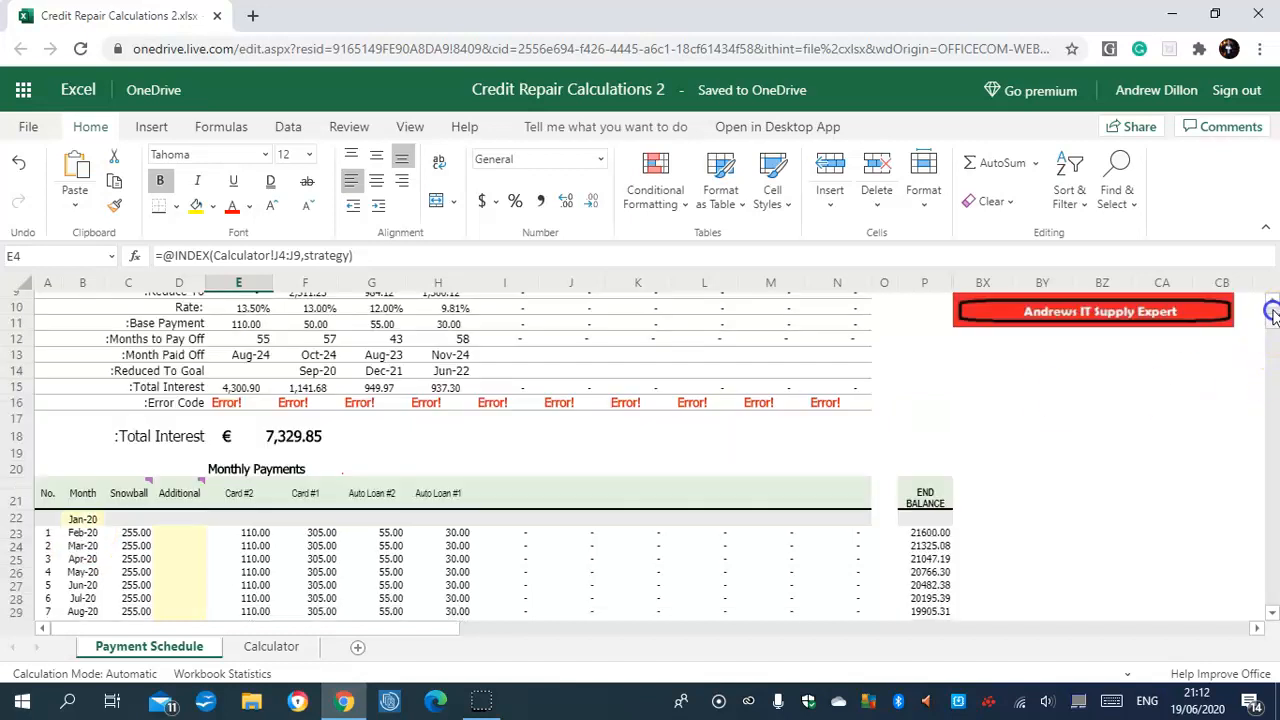
Change the Strategy on the Calculator sheet to Snowball (Lowest Balance First)
{"action": "scroll", "coordinate": [1272, 310], "scroll_direction": "up", "scroll_amount": 2}
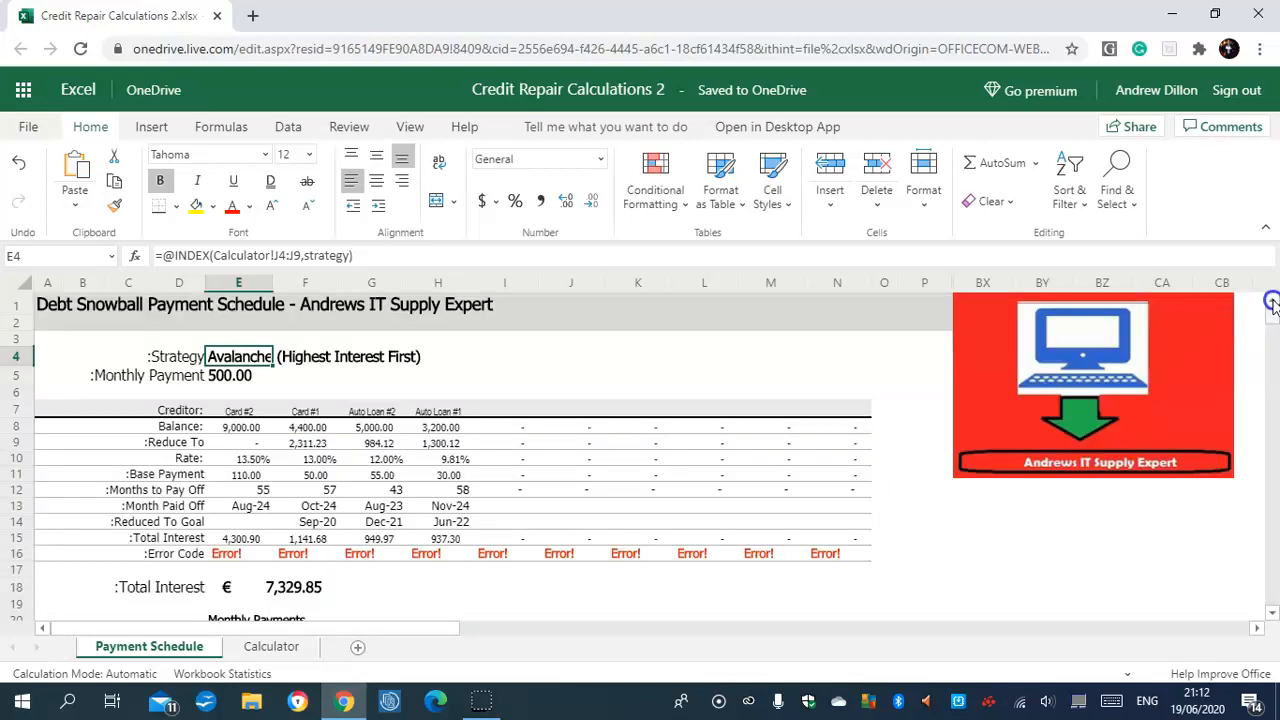
{"action": "left_click", "coordinate": [280, 647]}
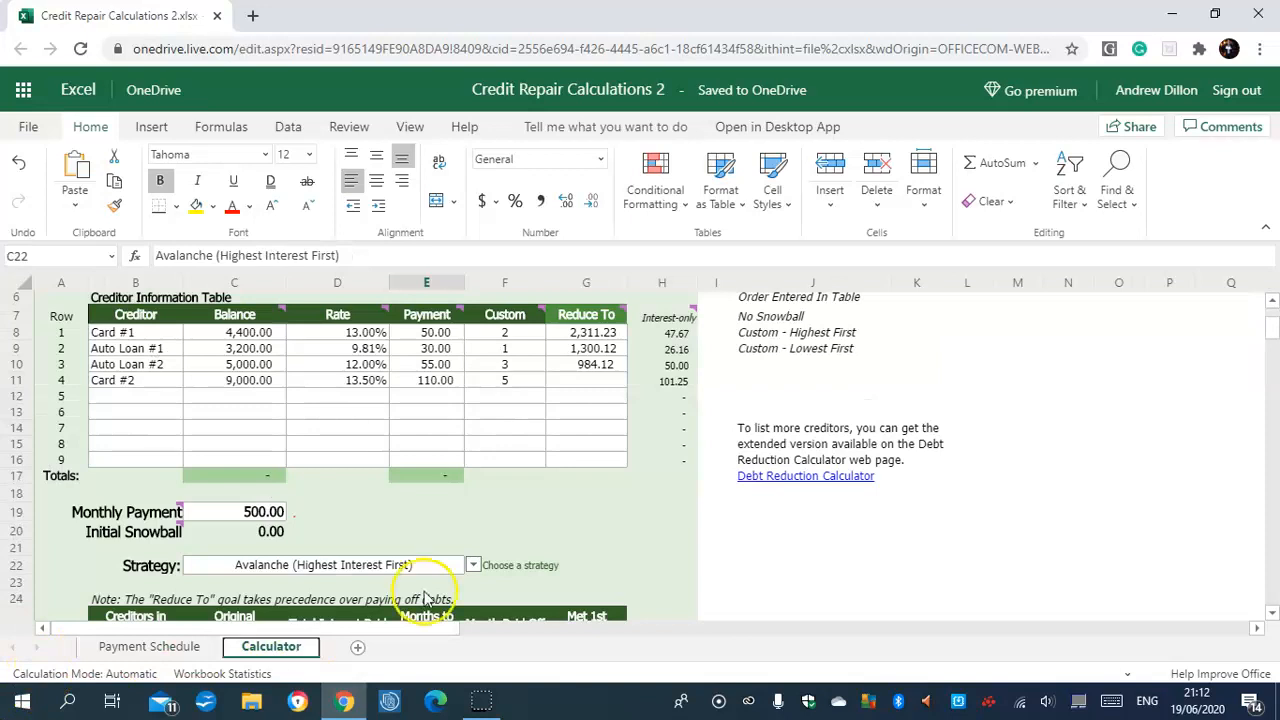
{"action": "left_click", "coordinate": [440, 565]}
{"action": "left_click", "coordinate": [470, 563]}
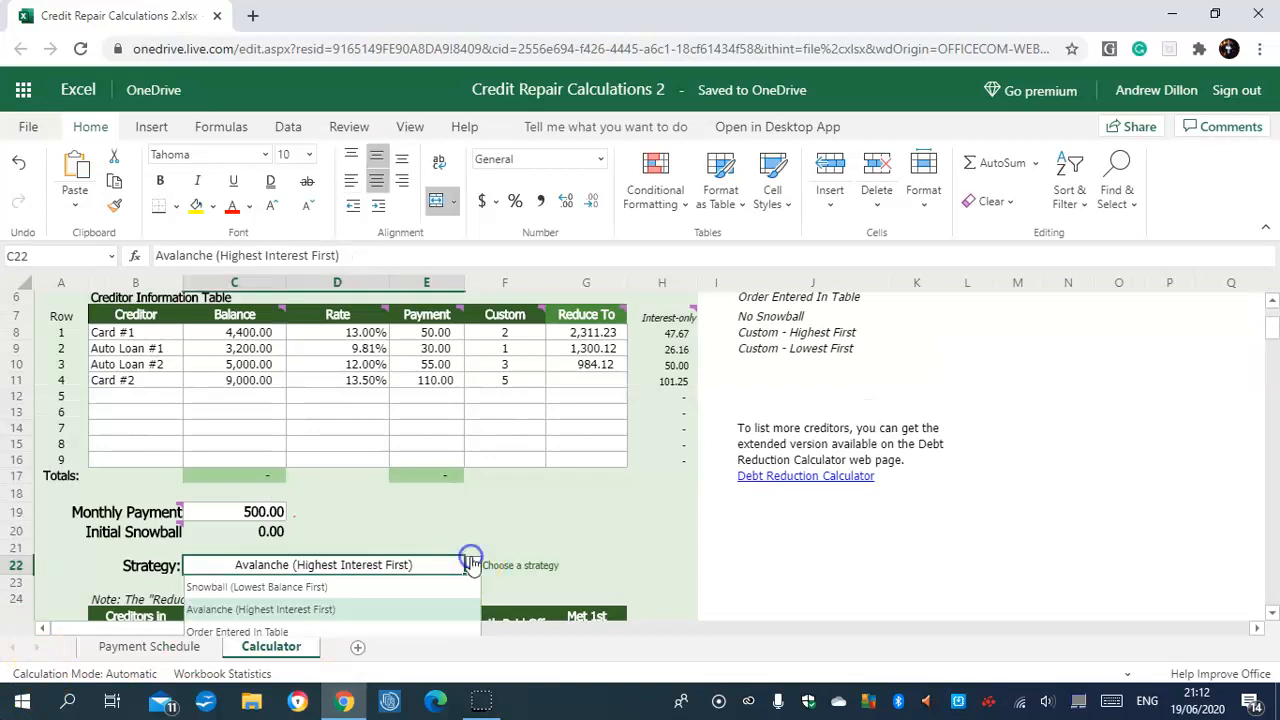
{"action": "left_click", "coordinate": [280, 588]}
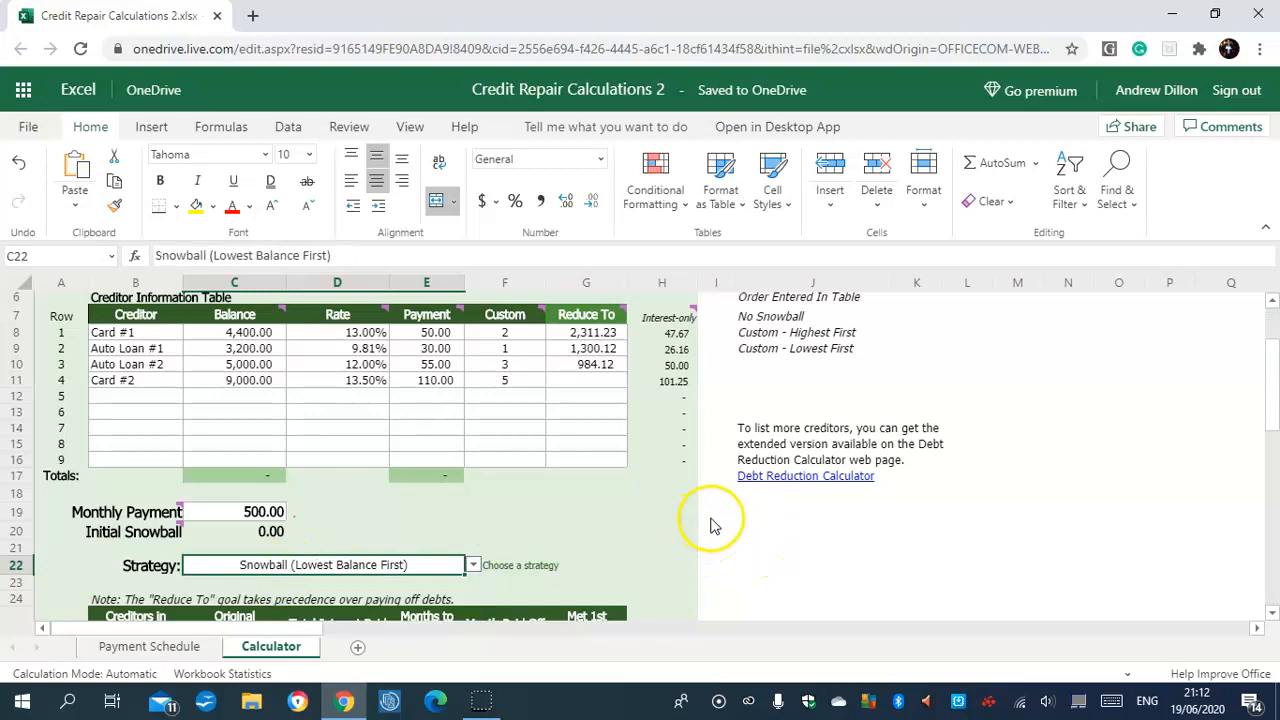
{"action": "left_click", "coordinate": [30, 671]}
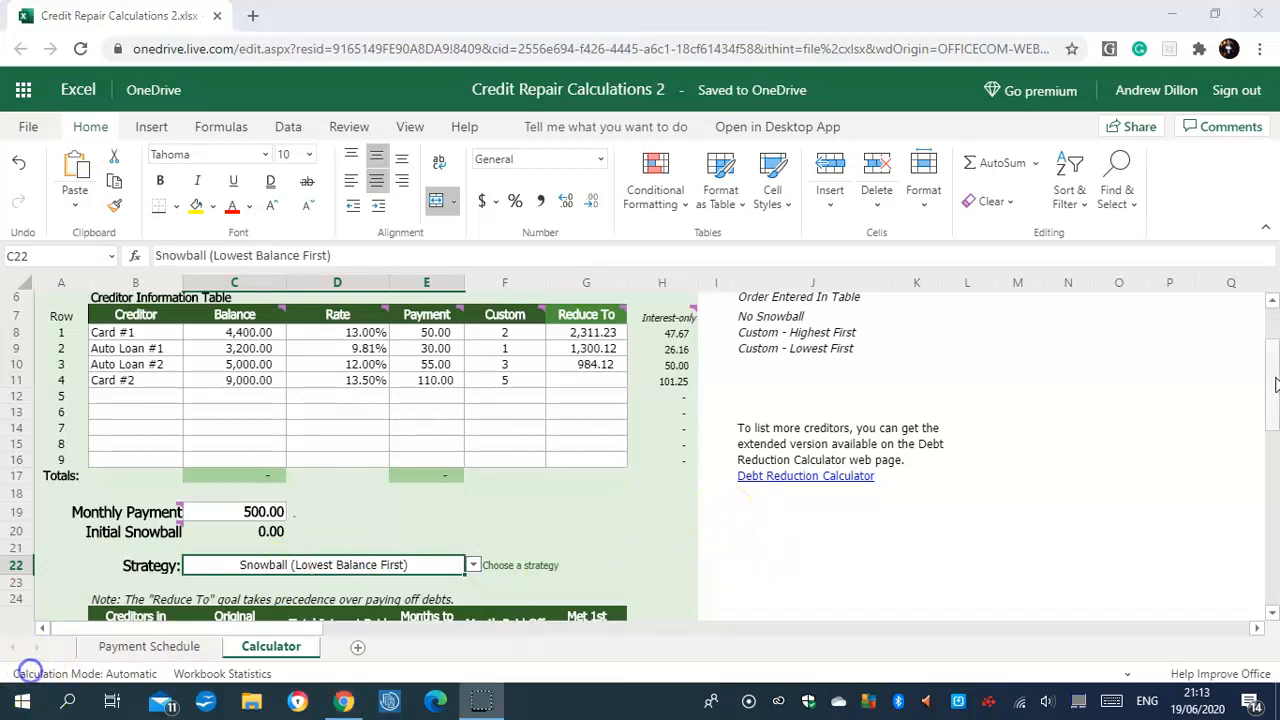
Enter the Total Interest Paid formula ='Payment Schedule'!E18 in cell D36 of the Calculator sheet and check the entered formula
{"action": "left_click_drag", "start_coordinate": [1275, 386], "coordinate": [1277, 473]}
{"action": "scroll", "coordinate": [407, 600], "scroll_direction": "down", "scroll_amount": 1}
{"action": "left_click", "coordinate": [348, 489]}
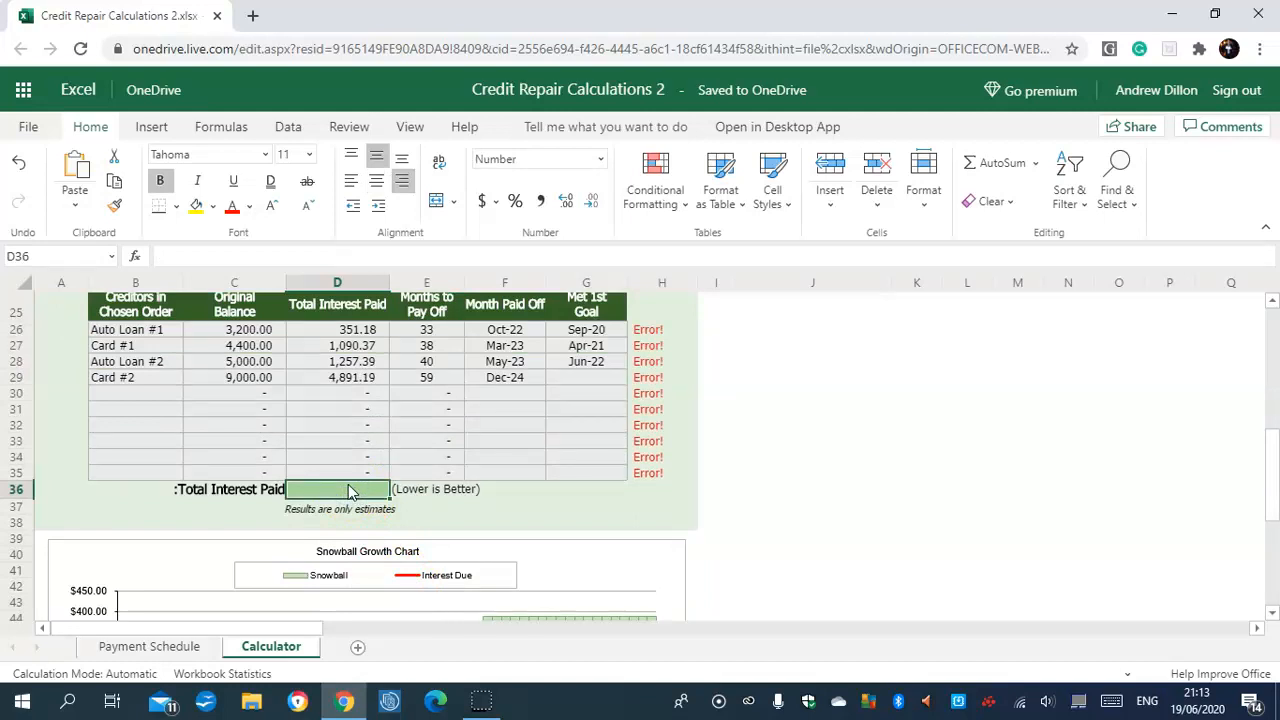
{"action": "type", "text": "="}
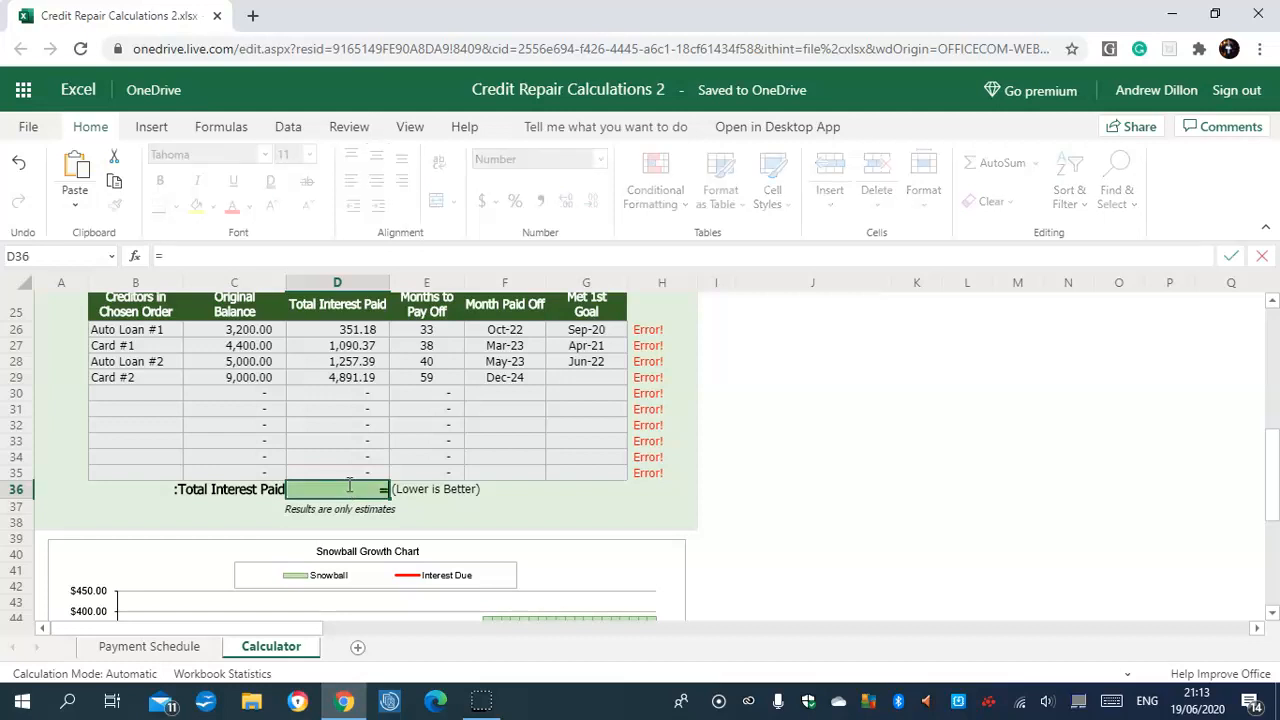
{"action": "type", "text": "'"}
{"action": "key", "text": "Caps_Lock"}
{"action": "type", "text": "Payment"}
{"action": "key", "text": "Caps_Lock"}
{"action": "type", "text": "S"}
{"action": "key", "text": "Caps_Lock"}
{"action": "type", "text": "chedule"}
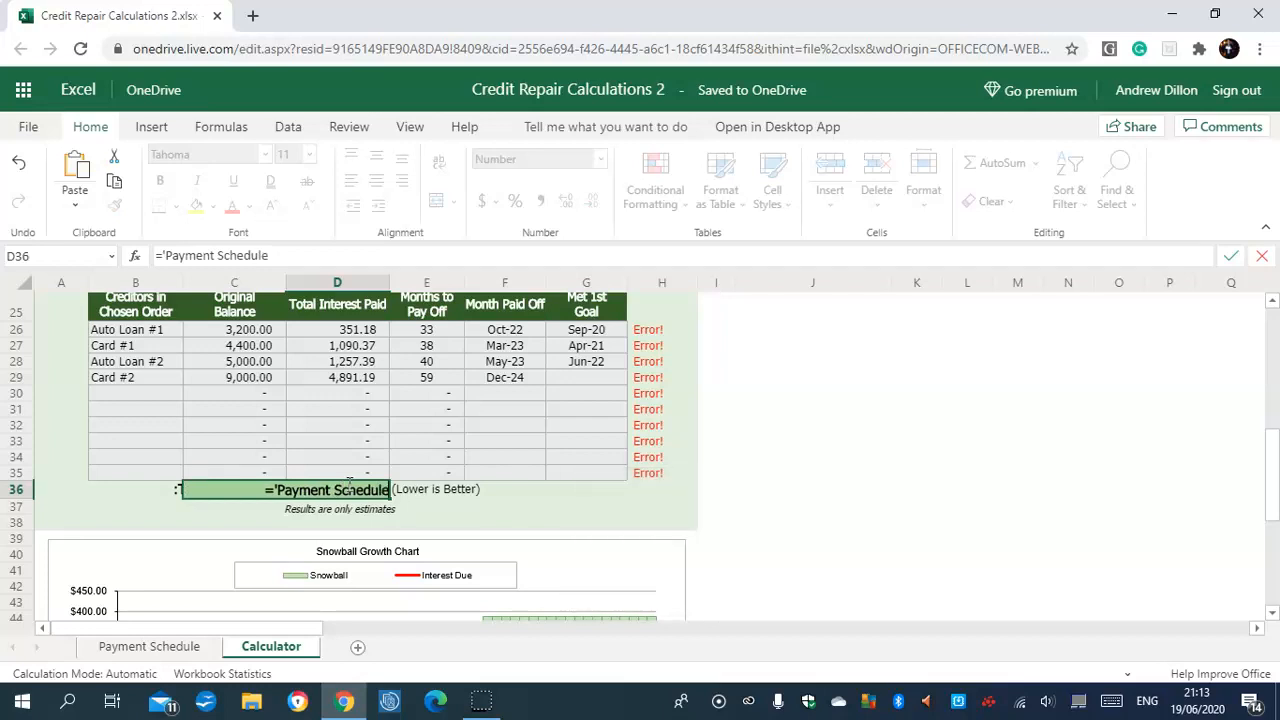
{"action": "type", "text": "'"}
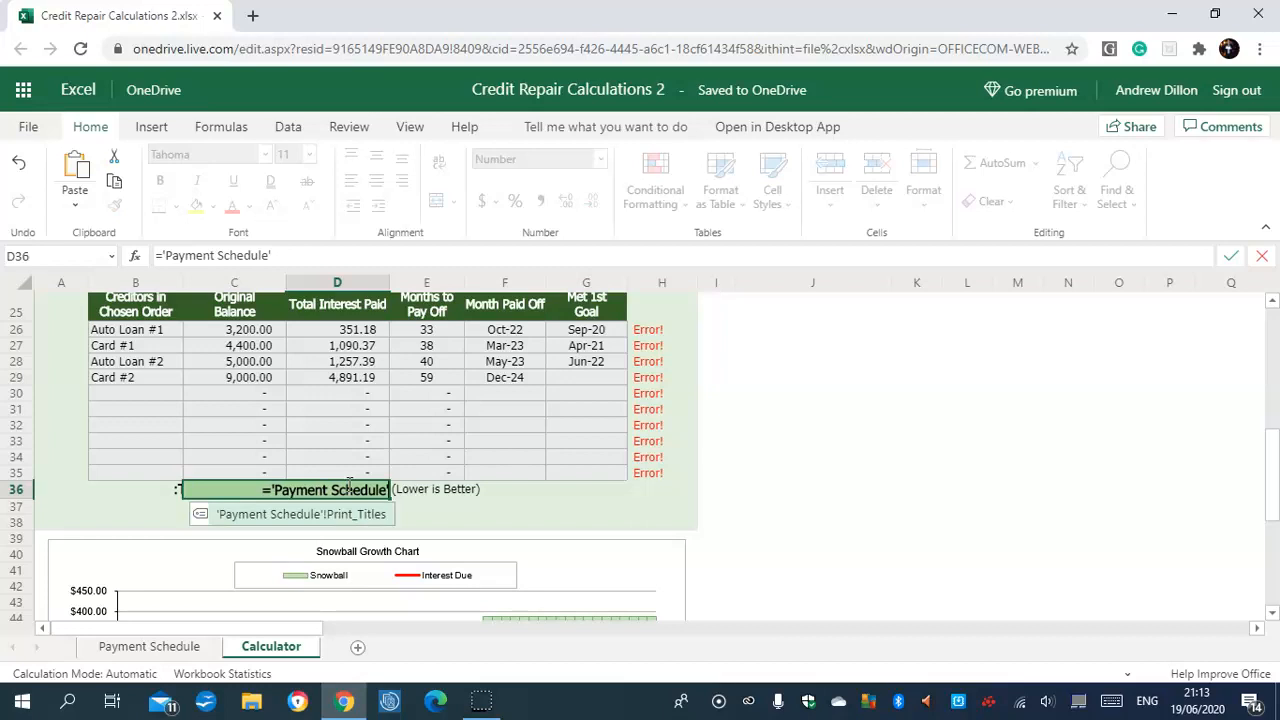
{"action": "type", "text": "!"}
{"action": "key", "text": "Caps_Lock"}
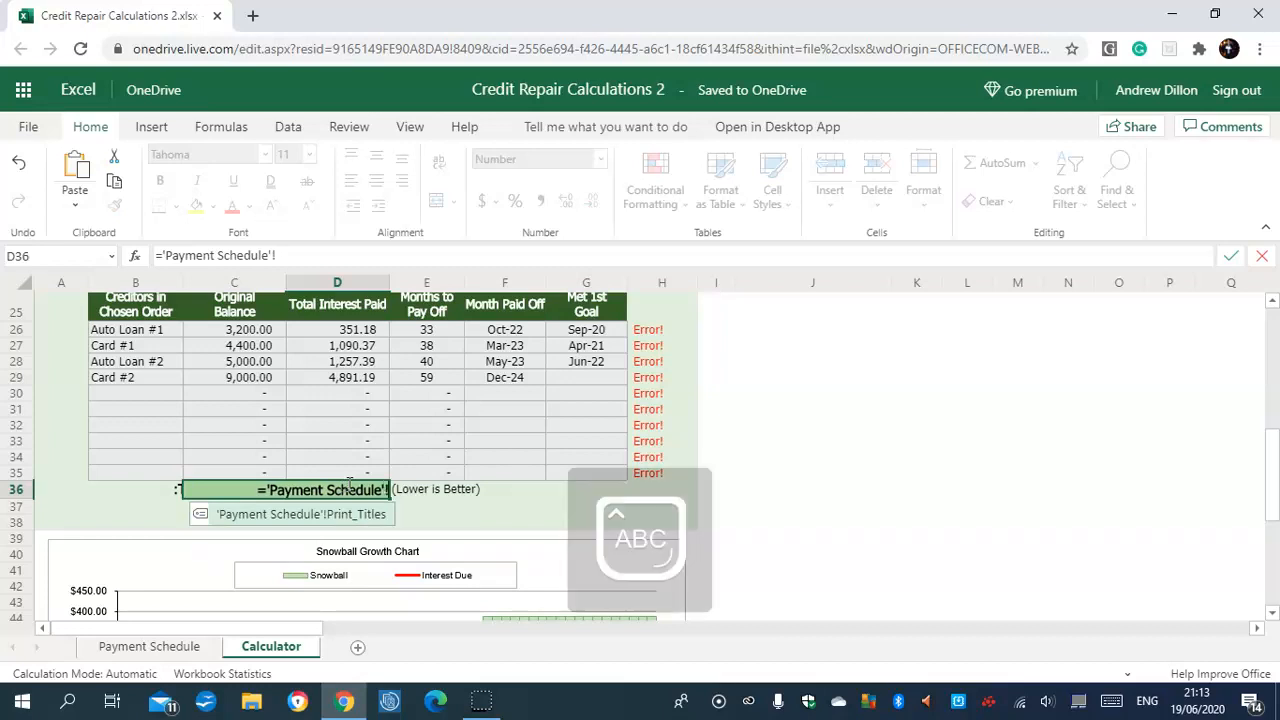
{"action": "type", "text": "E18"}
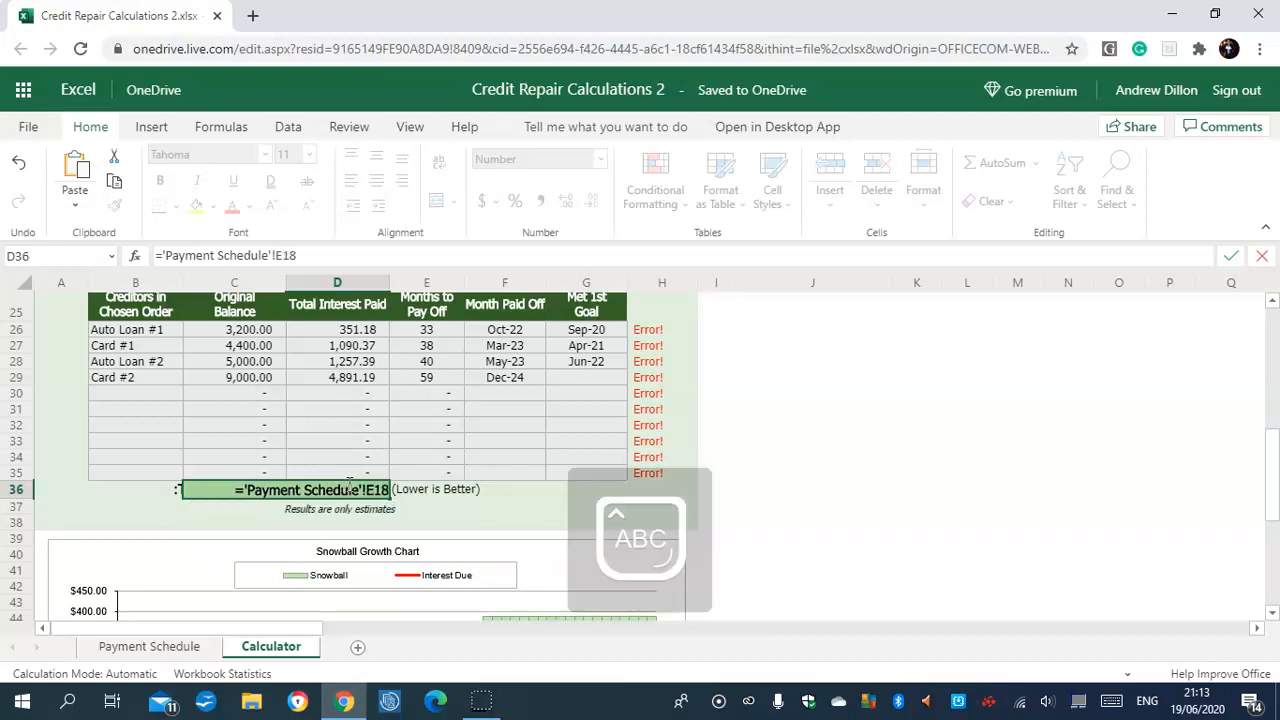
{"action": "key", "text": "Return"}
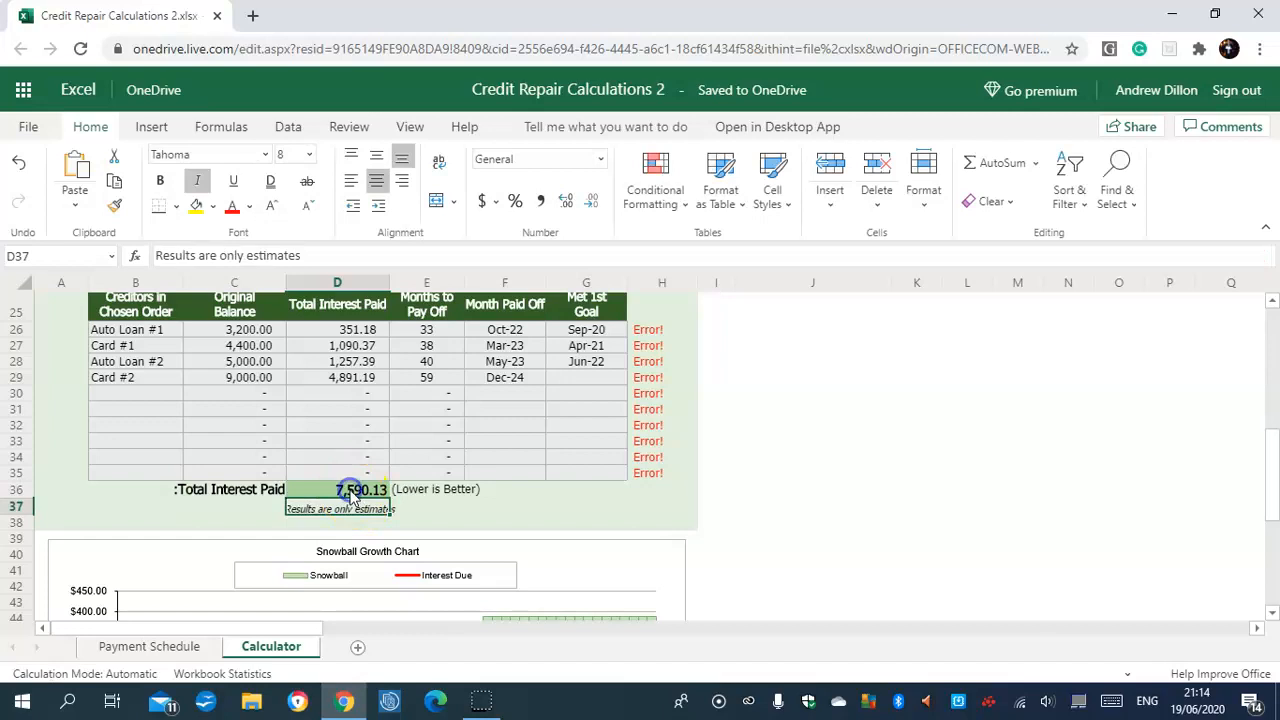
{"action": "left_click", "coordinate": [352, 490]}
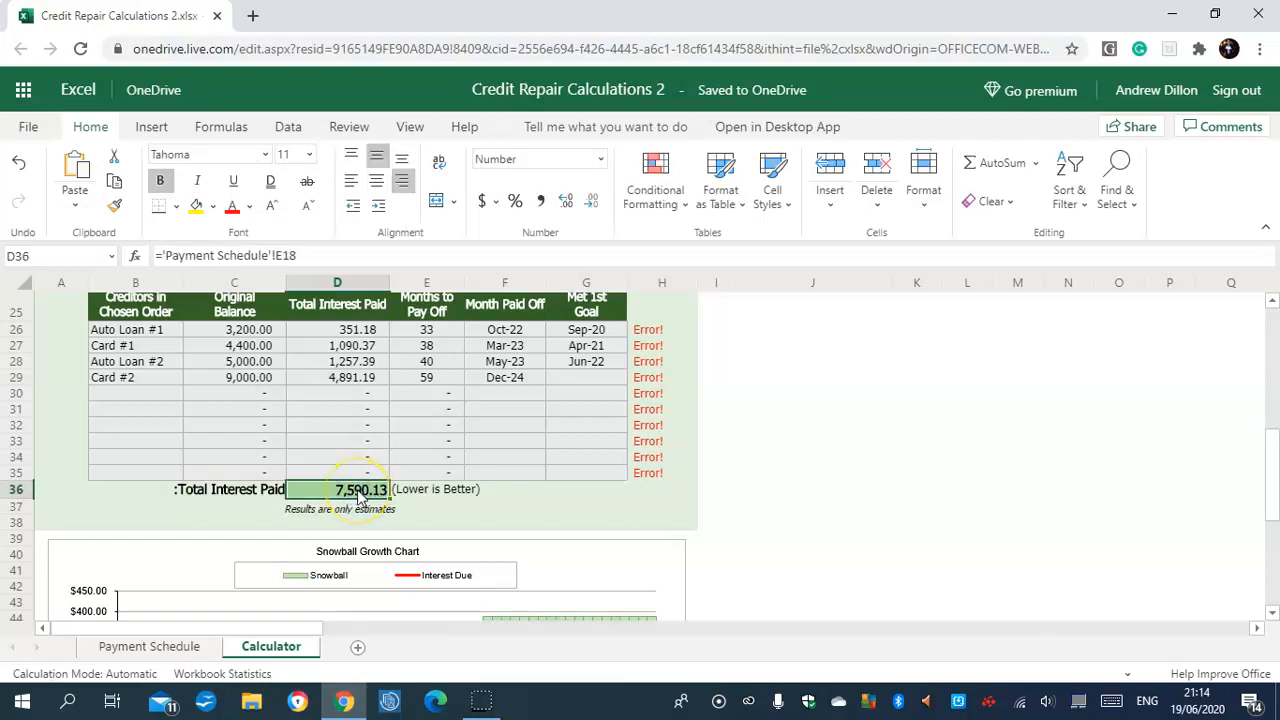
{"action": "key", "text": "Caps_Lock"}
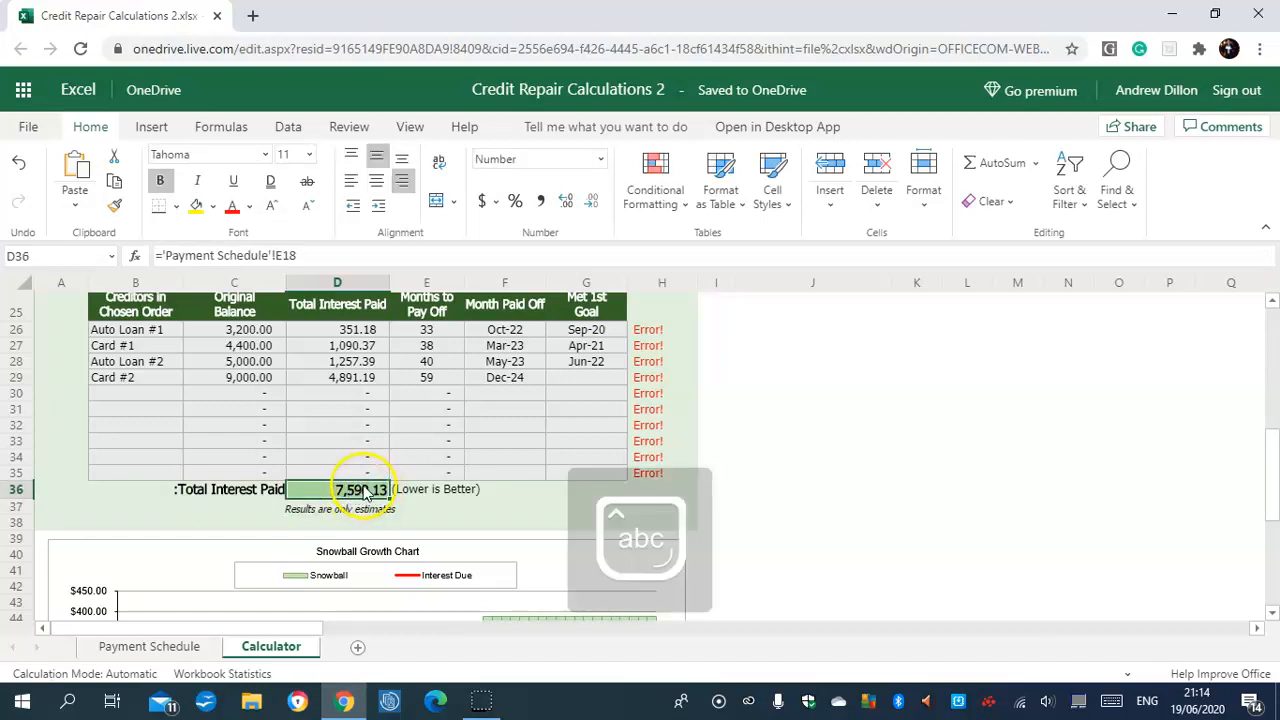
Review the creditor table and Snowball Growth Chart on the Calculator sheet, plus the Payment Schedule summary under the Snowball strategy
{"action": "scroll", "coordinate": [1272, 460], "scroll_direction": "up", "scroll_amount": 2}
{"action": "scroll", "coordinate": [1274, 436], "scroll_direction": "up", "scroll_amount": 6}
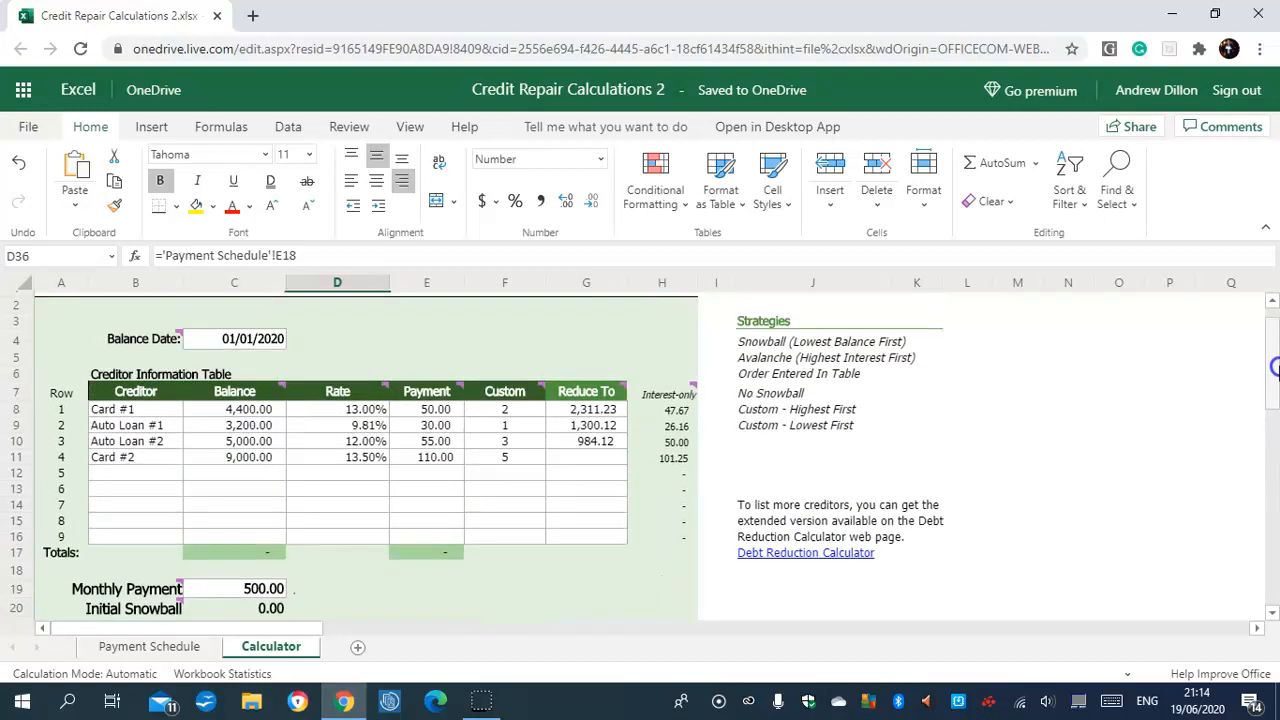
{"action": "scroll", "coordinate": [1274, 368], "scroll_direction": "up", "scroll_amount": 1}
{"action": "scroll", "coordinate": [1274, 400], "scroll_direction": "down", "scroll_amount": 4}
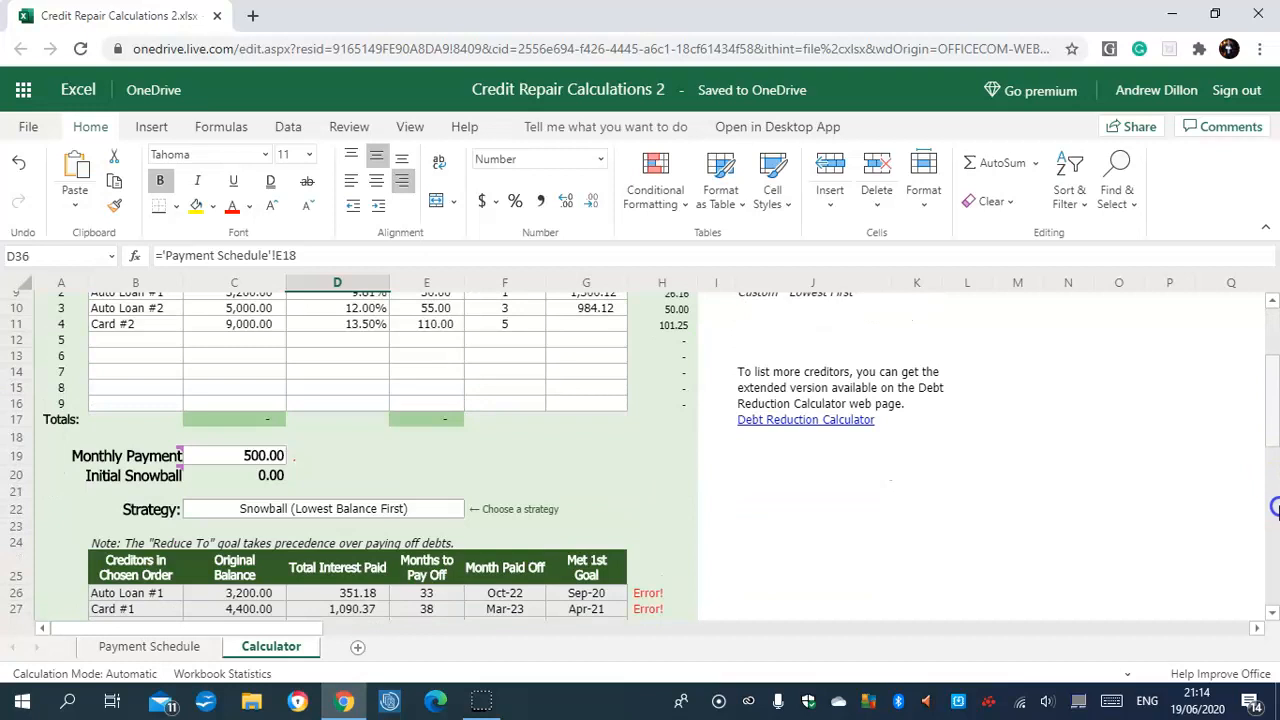
{"action": "scroll", "coordinate": [1274, 508], "scroll_direction": "down", "scroll_amount": 8}
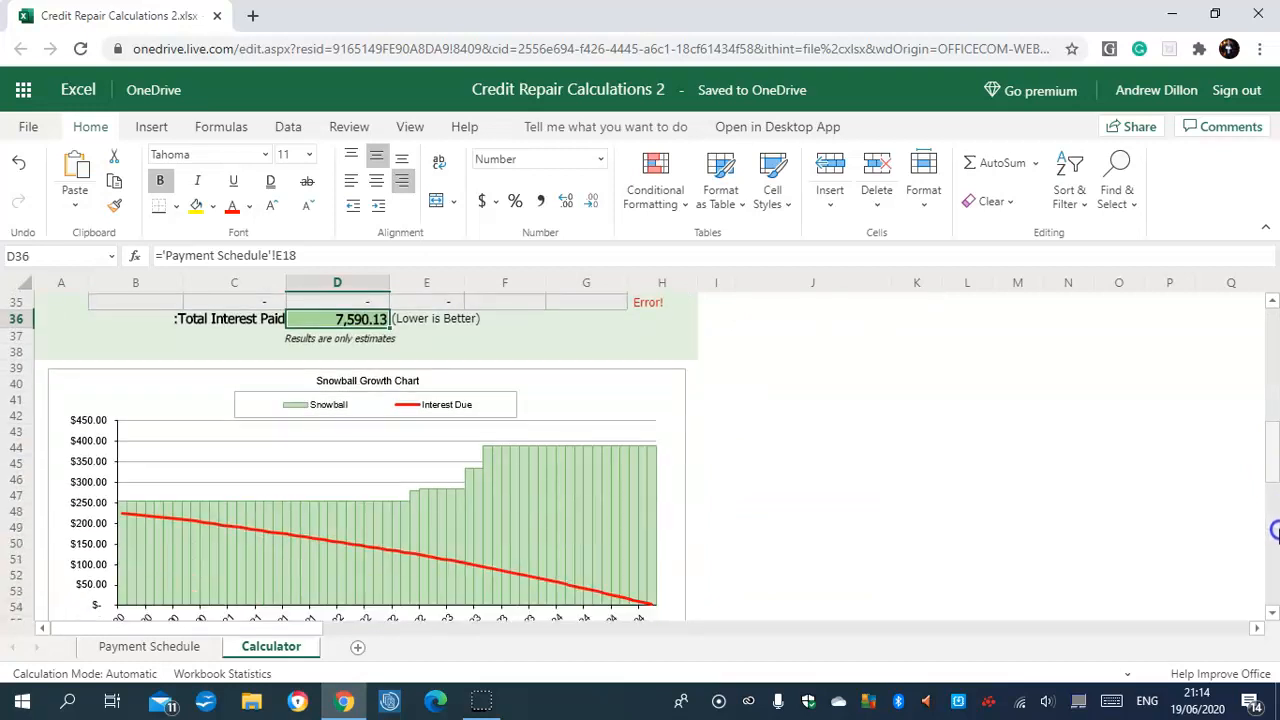
{"action": "scroll", "coordinate": [1274, 530], "scroll_direction": "down", "scroll_amount": 1}
{"action": "scroll", "coordinate": [1276, 536], "scroll_direction": "down", "scroll_amount": 2}
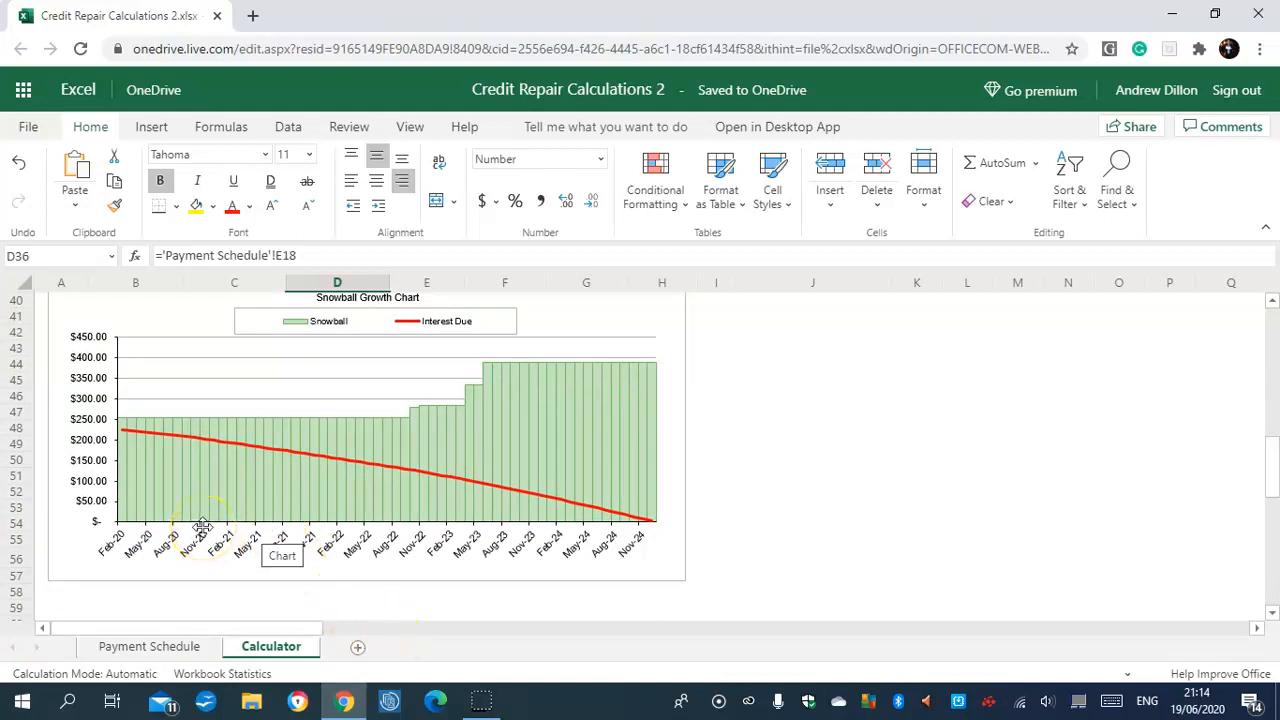
{"action": "left_click", "coordinate": [160, 647]}
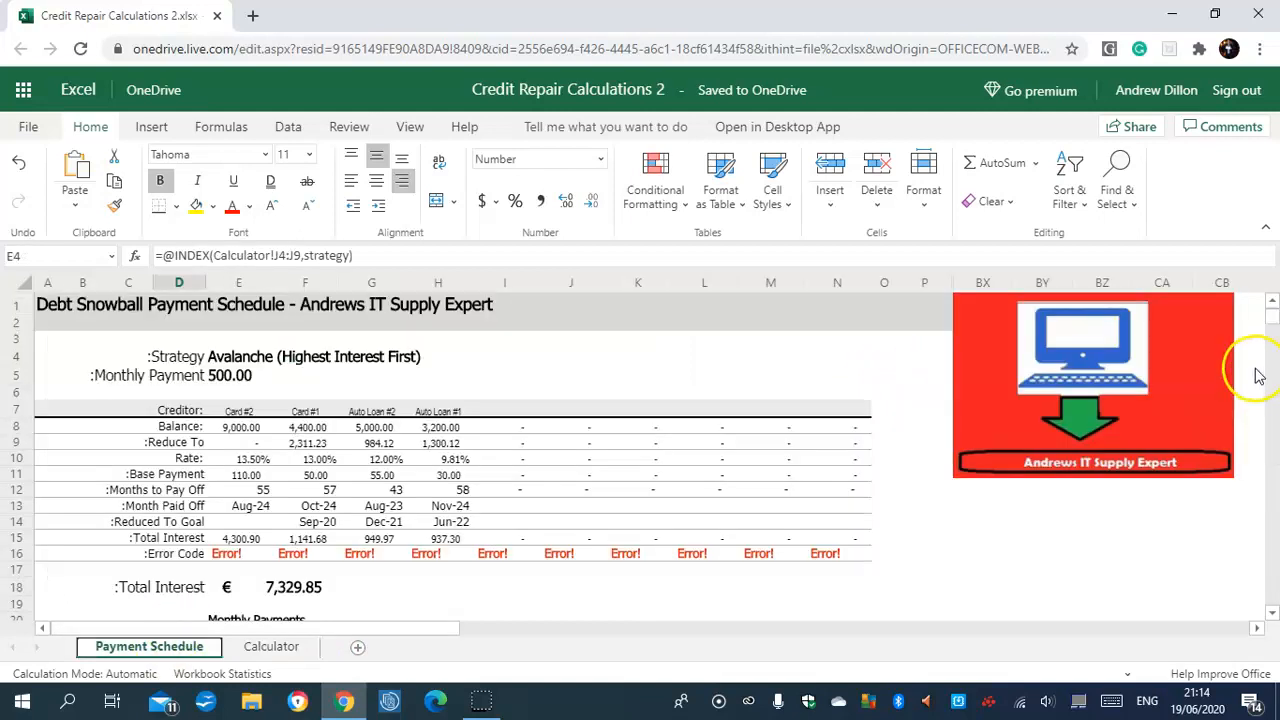
{"action": "left_click", "coordinate": [1120, 378]}
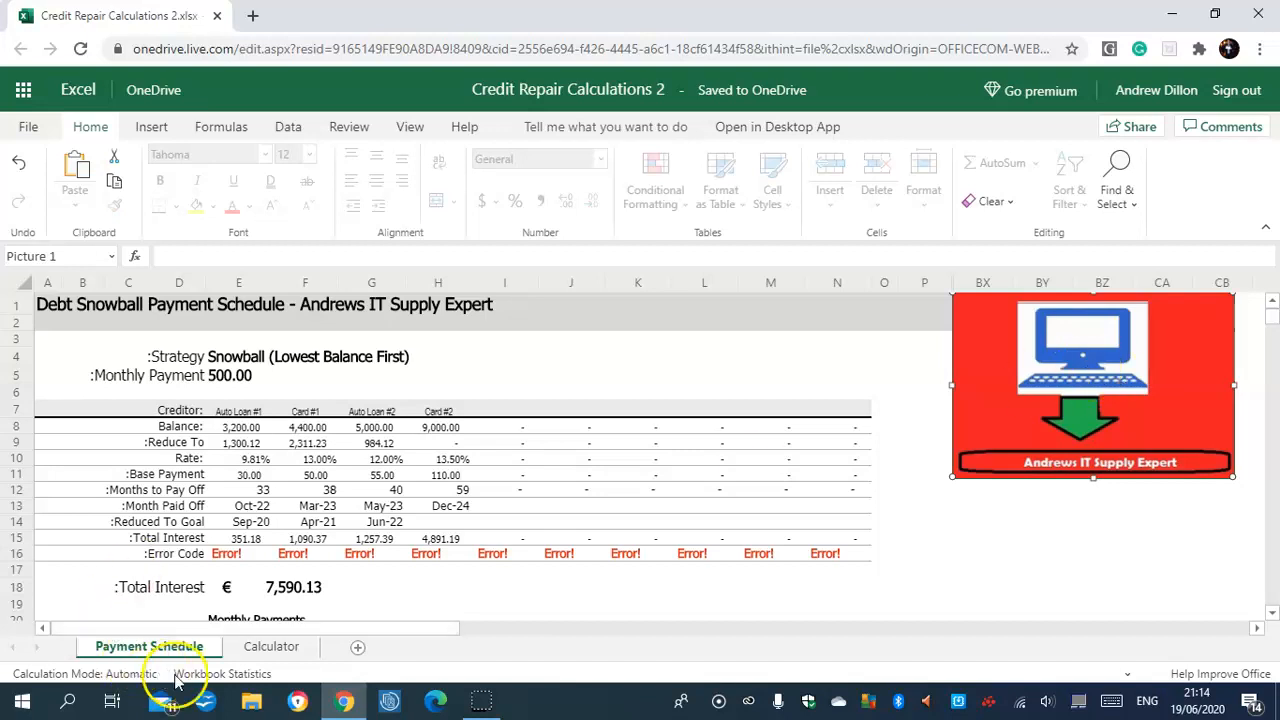
Open the Debt Reduction Calculator link on the Calculator sheet, examine the web page's template downloads and extended version, and close the page
{"action": "left_click", "coordinate": [259, 647]}
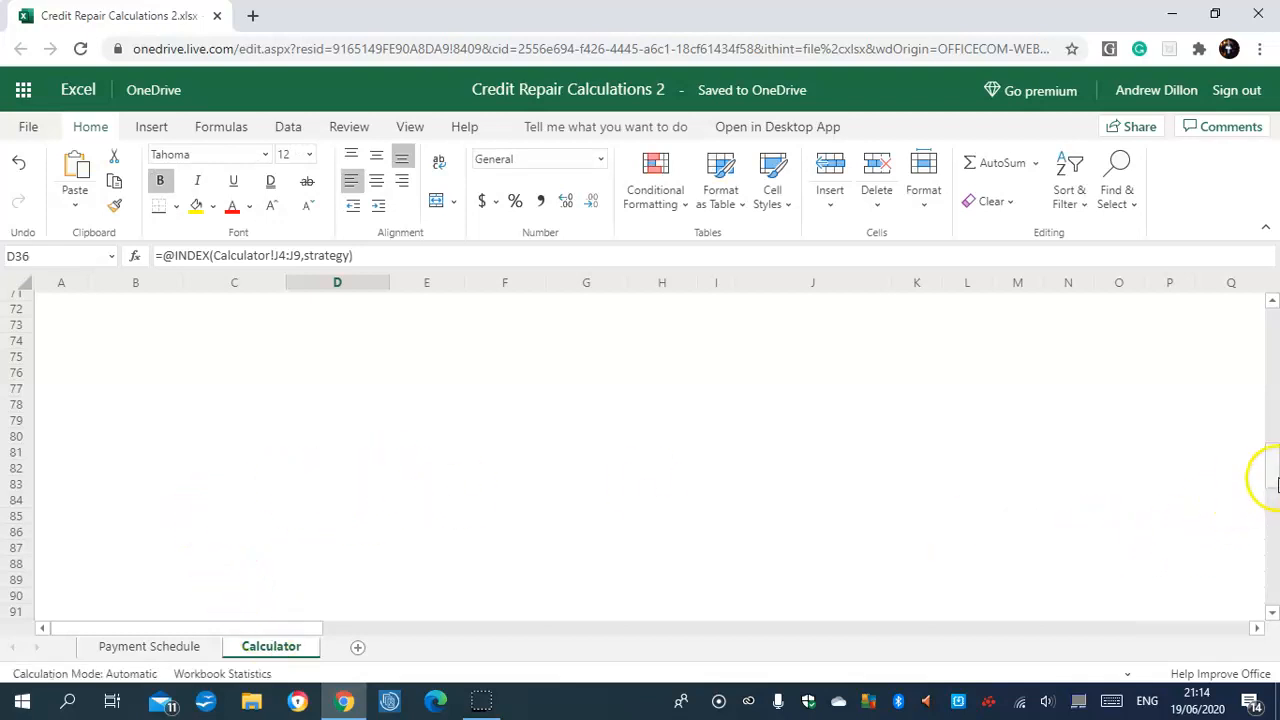
{"action": "left_click_drag", "start_coordinate": [1275, 443], "coordinate": [1274, 335]}
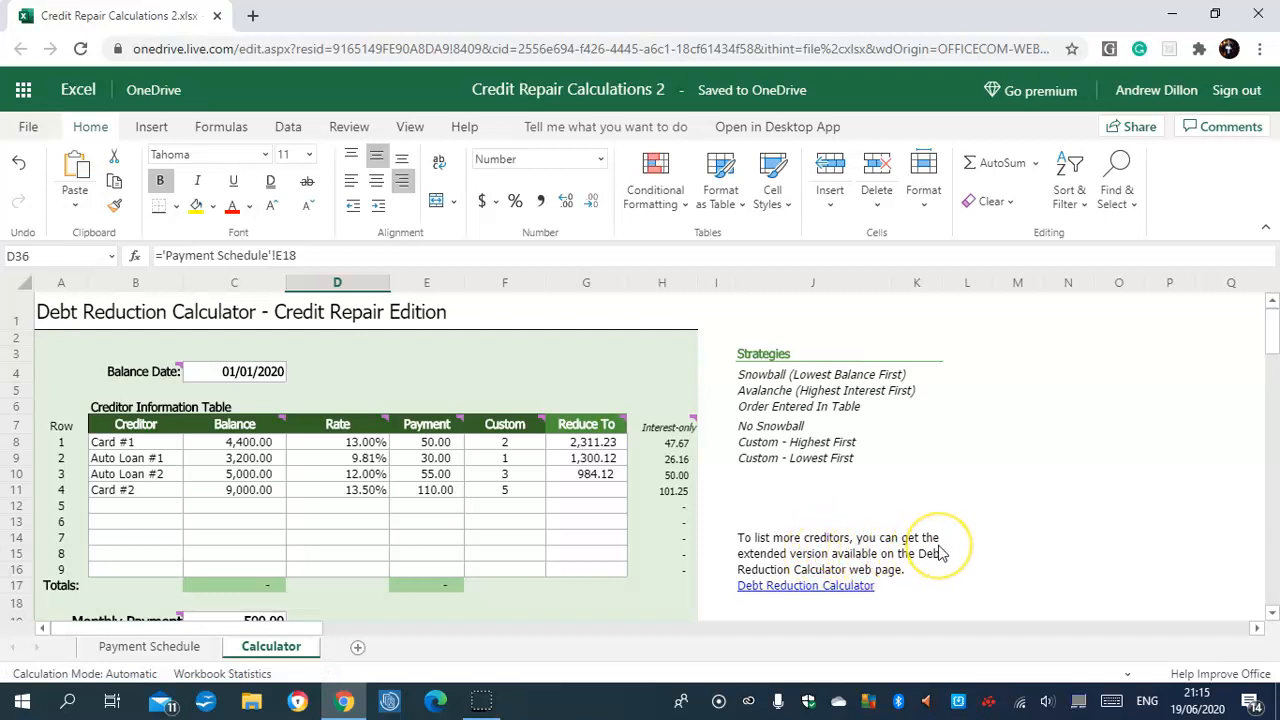
{"action": "left_click", "coordinate": [832, 586]}
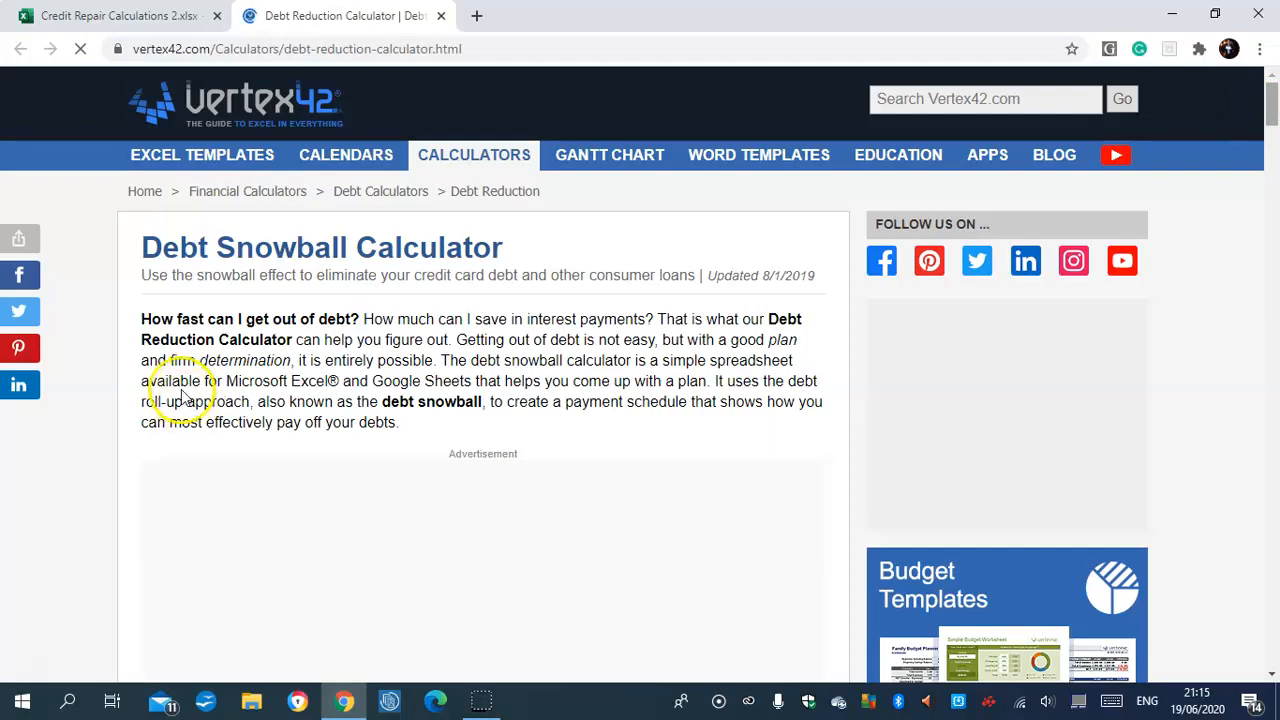
{"action": "left_click_drag", "start_coordinate": [1272, 106], "coordinate": [1275, 150]}
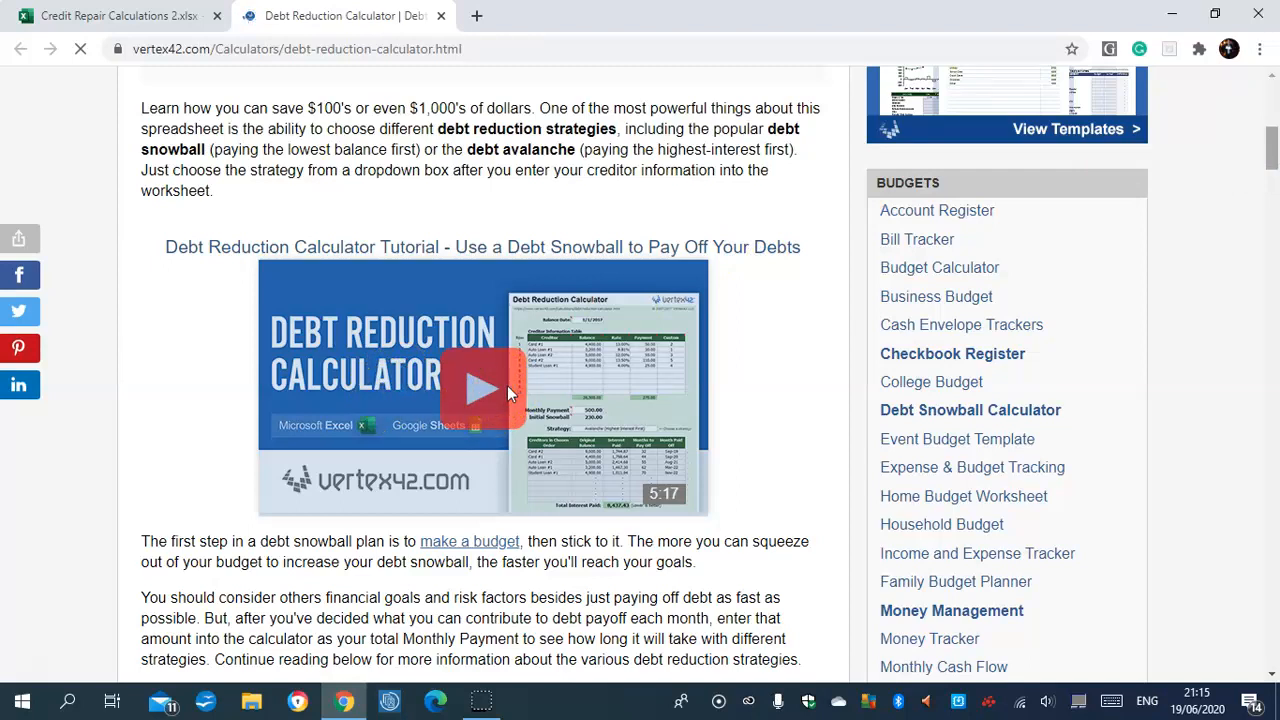
{"action": "left_click_drag", "start_coordinate": [1274, 150], "coordinate": [1274, 162]}
{"action": "left_click", "coordinate": [503, 308]}
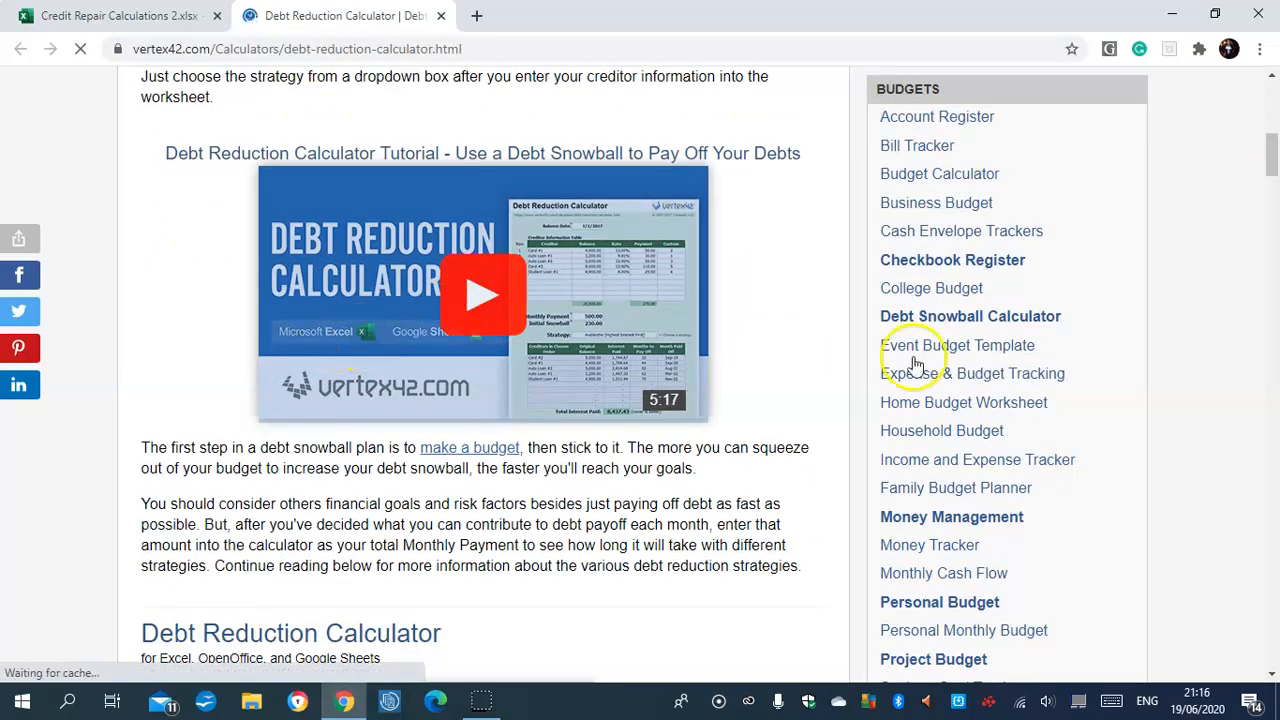
{"action": "left_click_drag", "start_coordinate": [1271, 151], "coordinate": [1270, 190]}
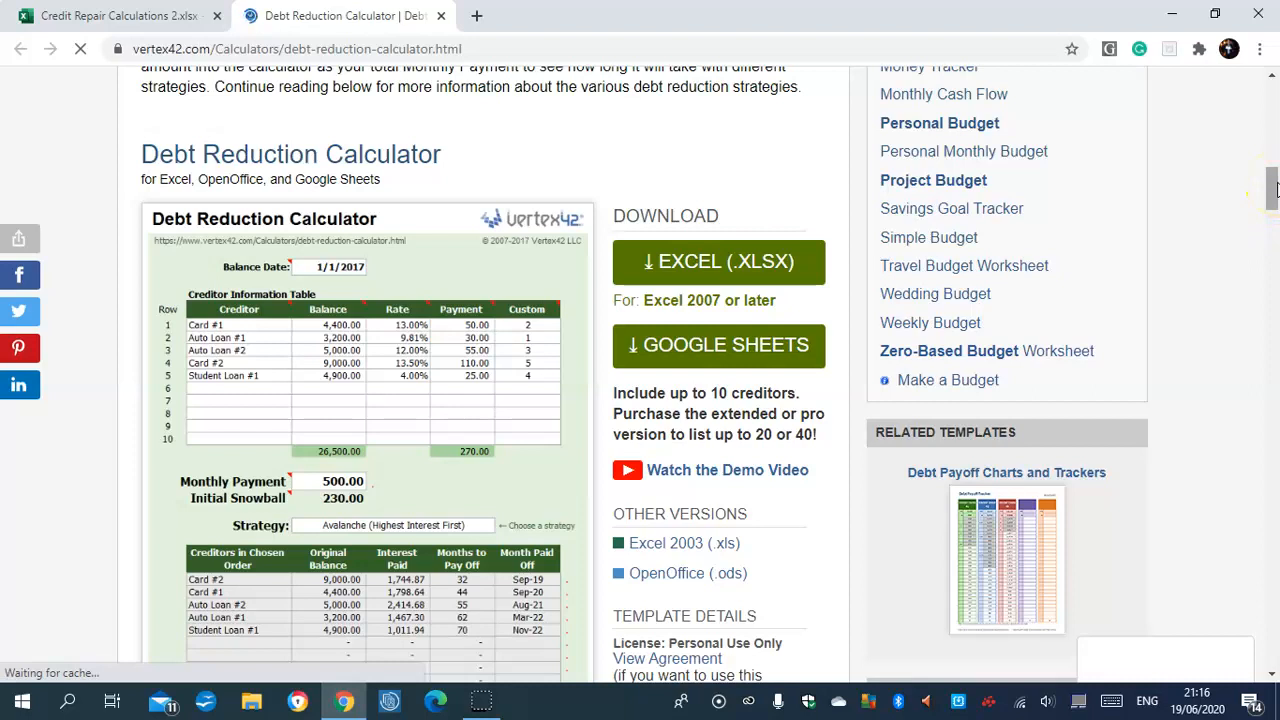
{"action": "left_click_drag", "start_coordinate": [1273, 190], "coordinate": [1274, 238]}
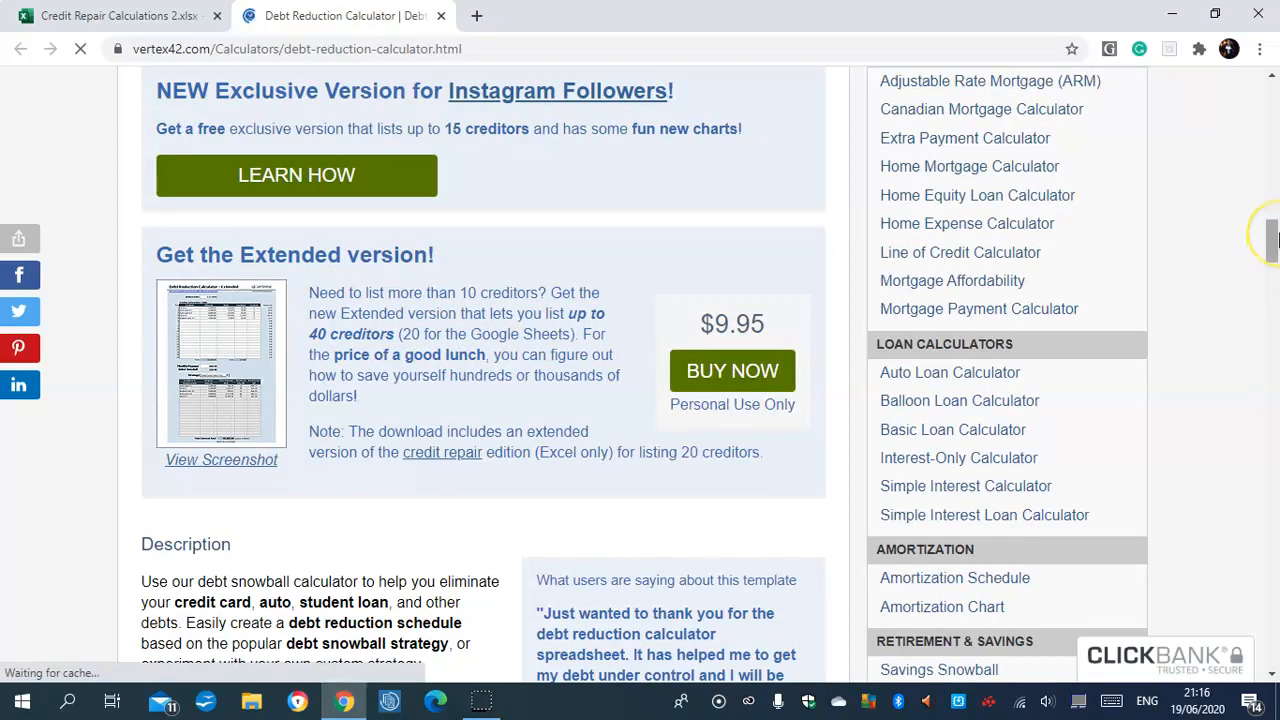
{"action": "left_click_drag", "start_coordinate": [1270, 237], "coordinate": [1273, 104]}
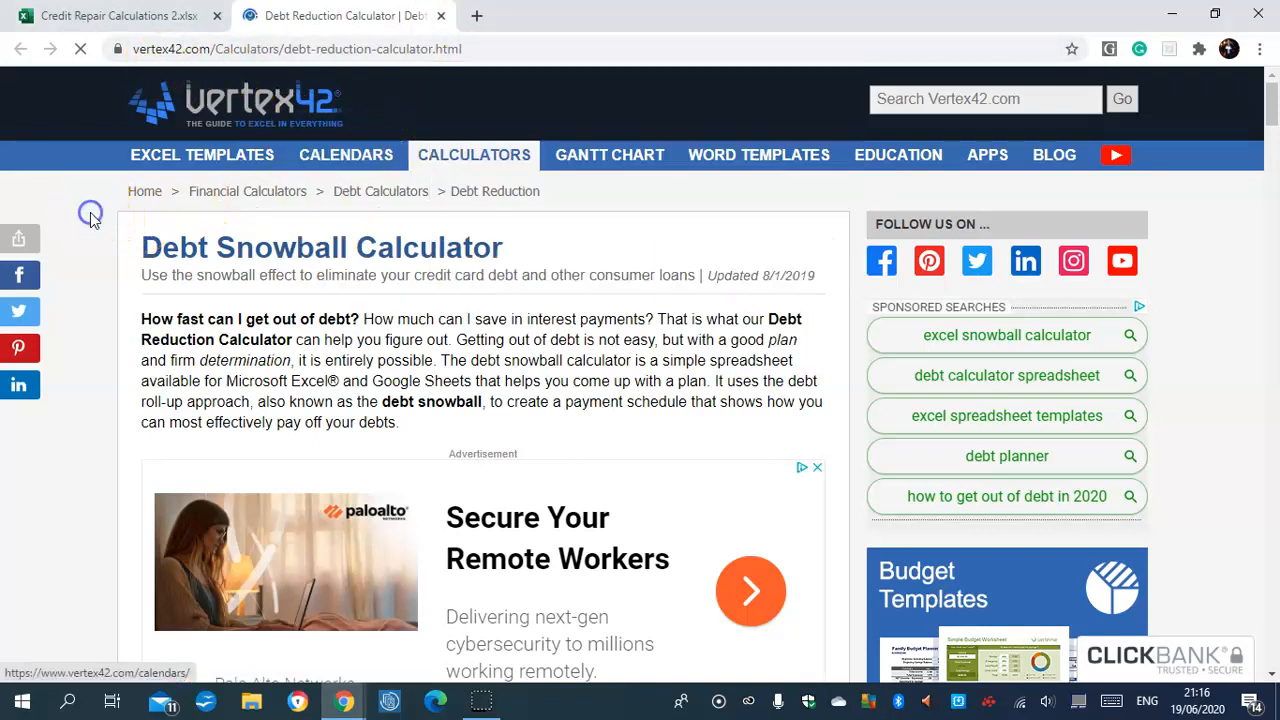
{"action": "left_click", "coordinate": [441, 17]}
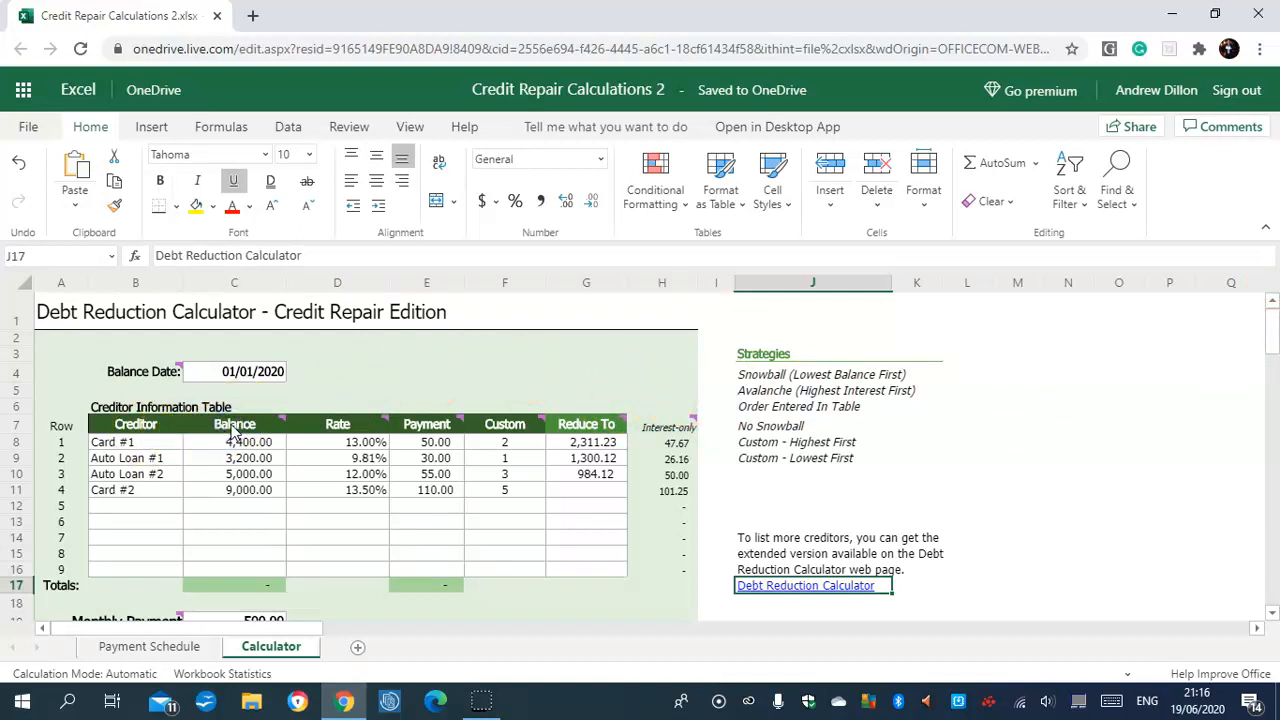
Open the cell comments on the Calculator sheet and read the notes from Balance Date and Balance through Rate, Payment, Custom and Reduce To
{"action": "left_click", "coordinate": [233, 430]}
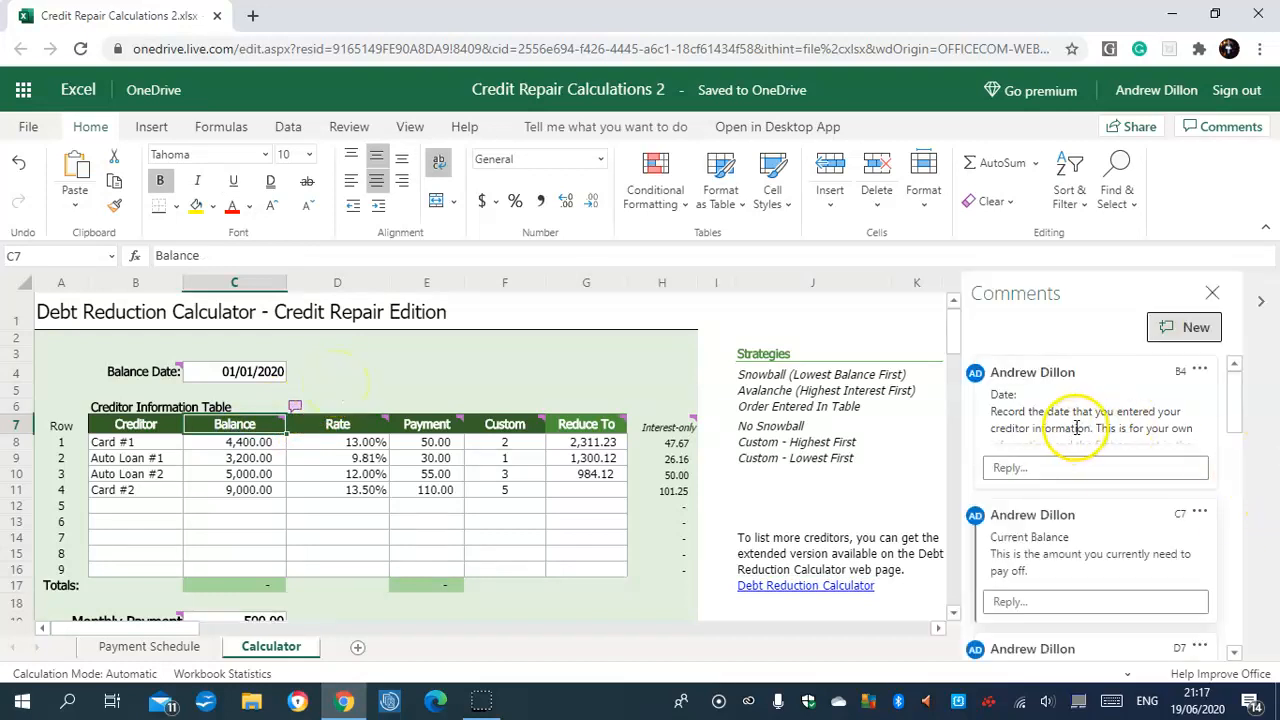
{"action": "left_click", "coordinate": [1080, 420]}
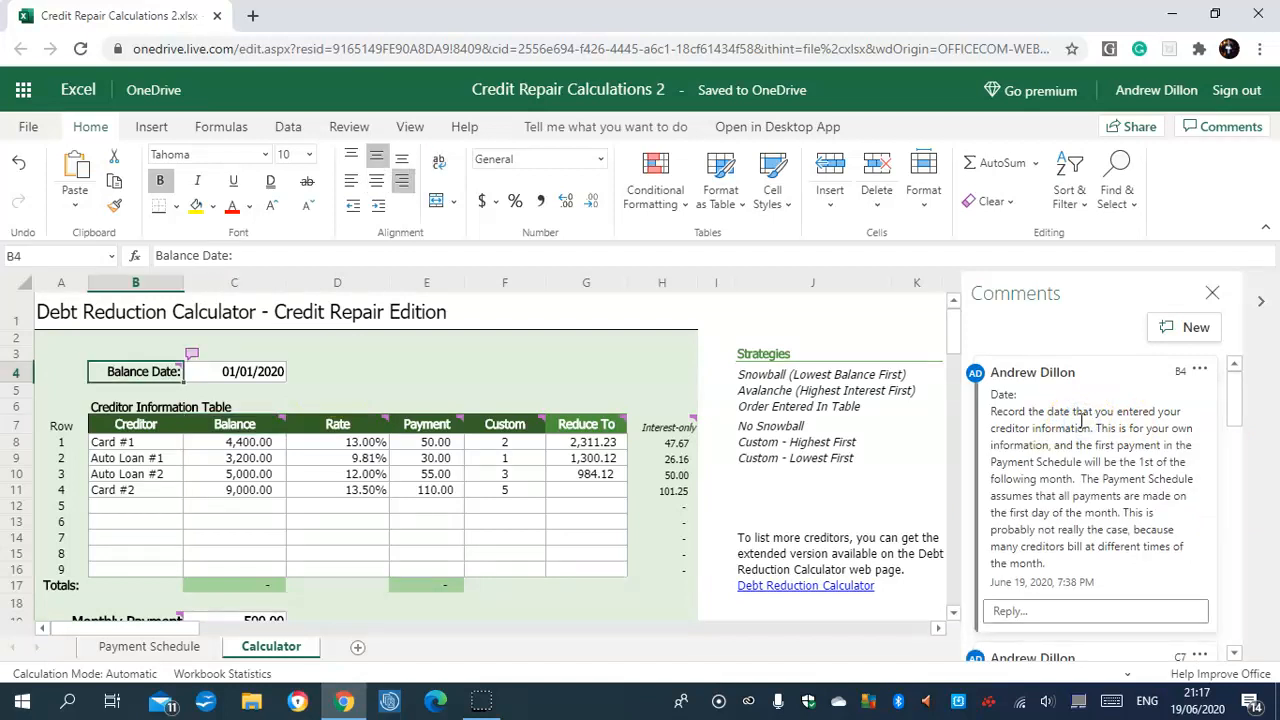
{"action": "mouse_move", "coordinate": [1237, 401]}
{"action": "left_mouse_down"}
{"action": "mouse_move", "coordinate": [1237, 413]}
{"action": "mouse_move", "coordinate": [1234, 394]}
{"action": "left_mouse_up"}
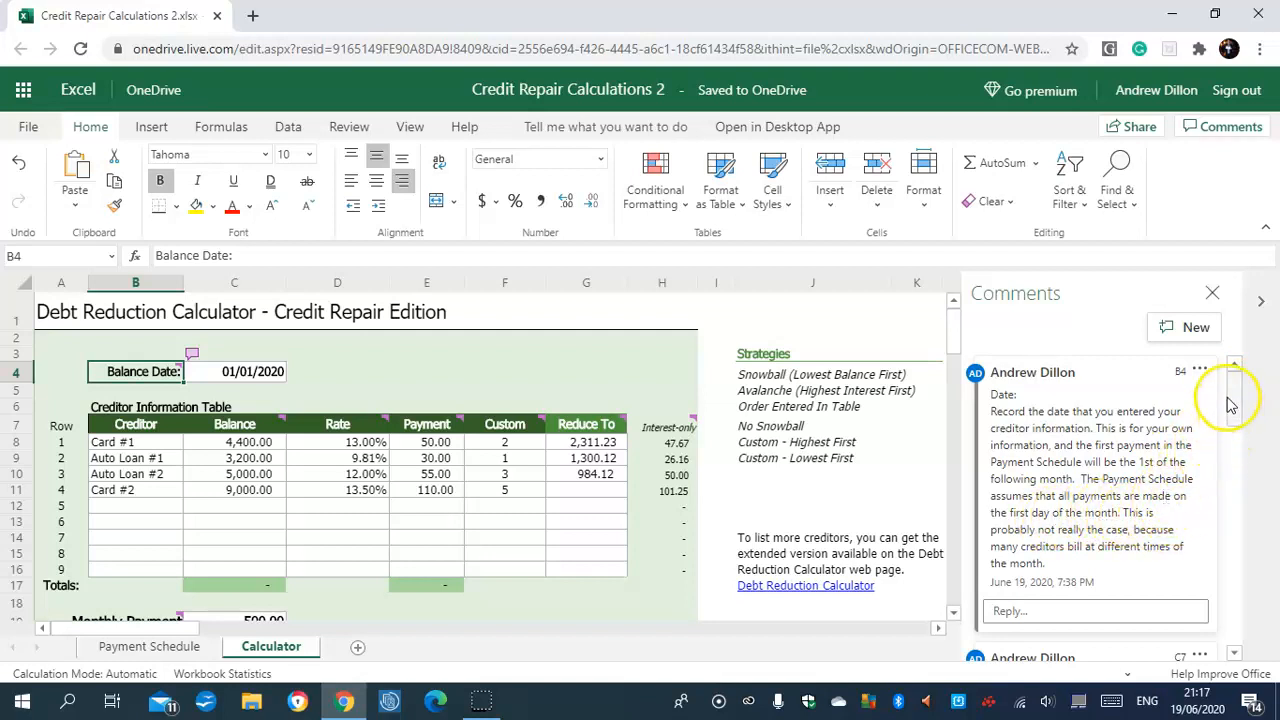
{"action": "left_click_drag", "start_coordinate": [1235, 403], "coordinate": [1238, 428]}
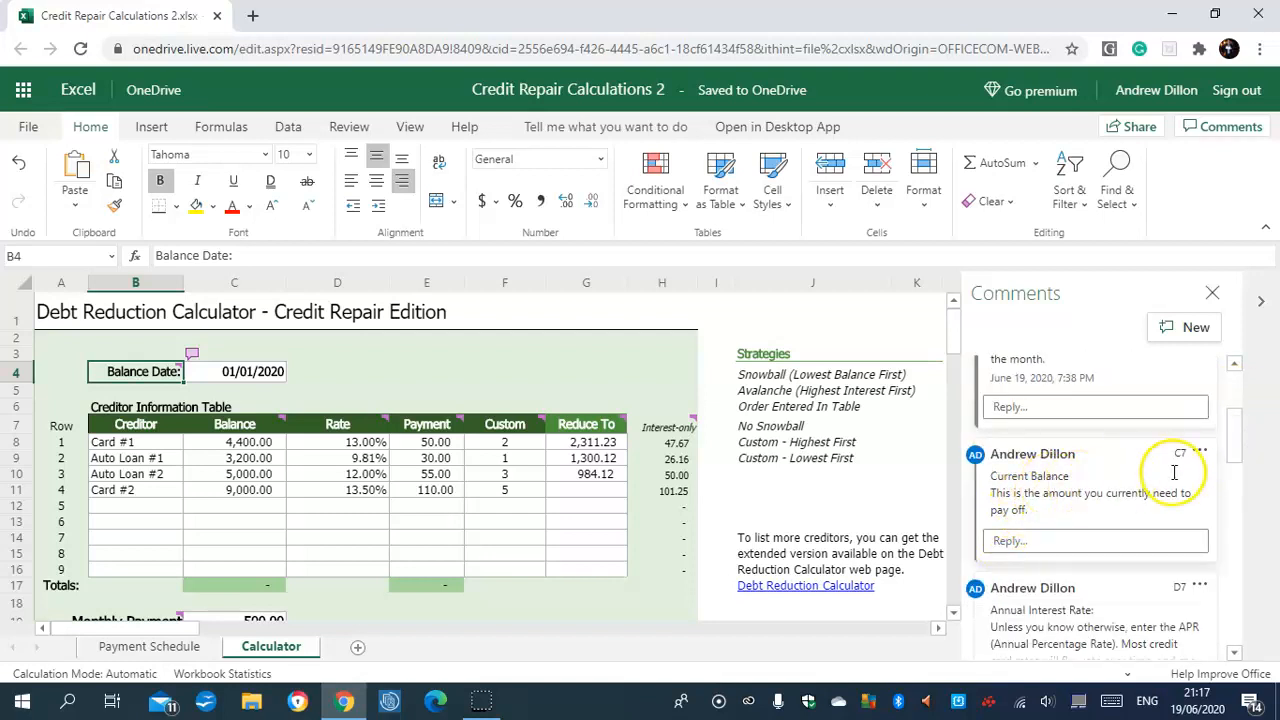
{"action": "left_click", "coordinate": [1234, 468]}
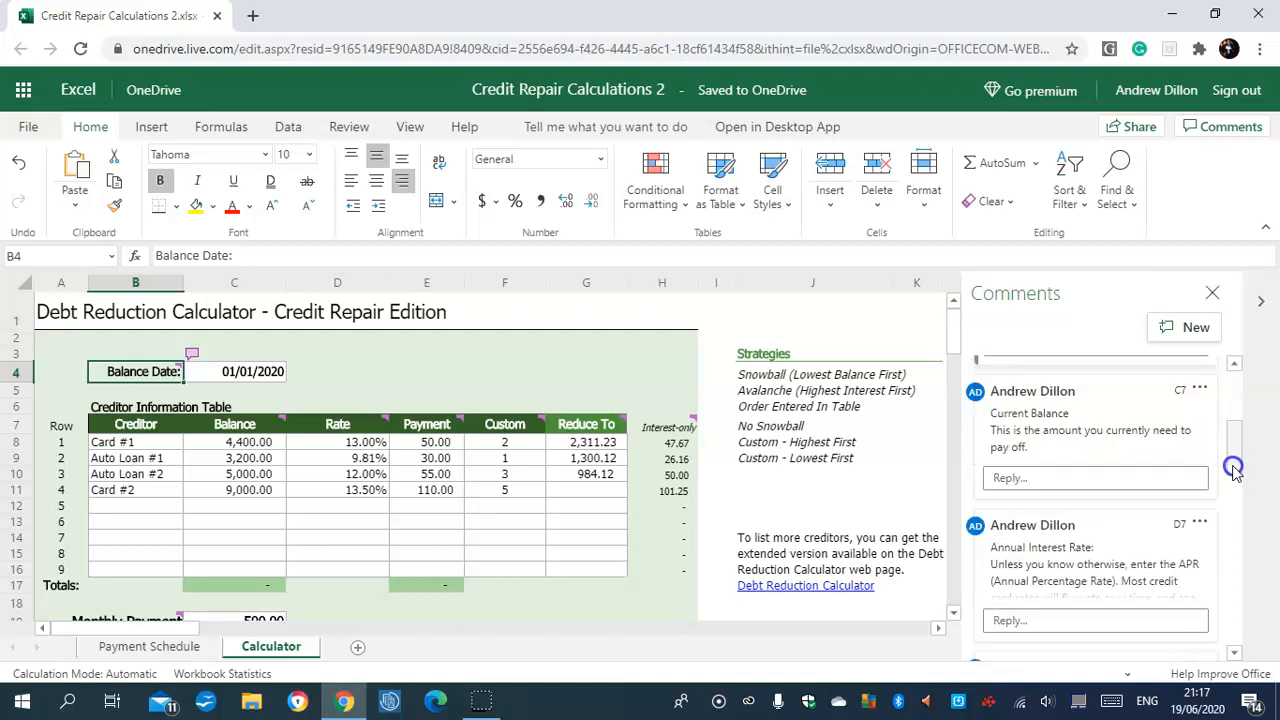
{"action": "left_click", "coordinate": [1033, 557]}
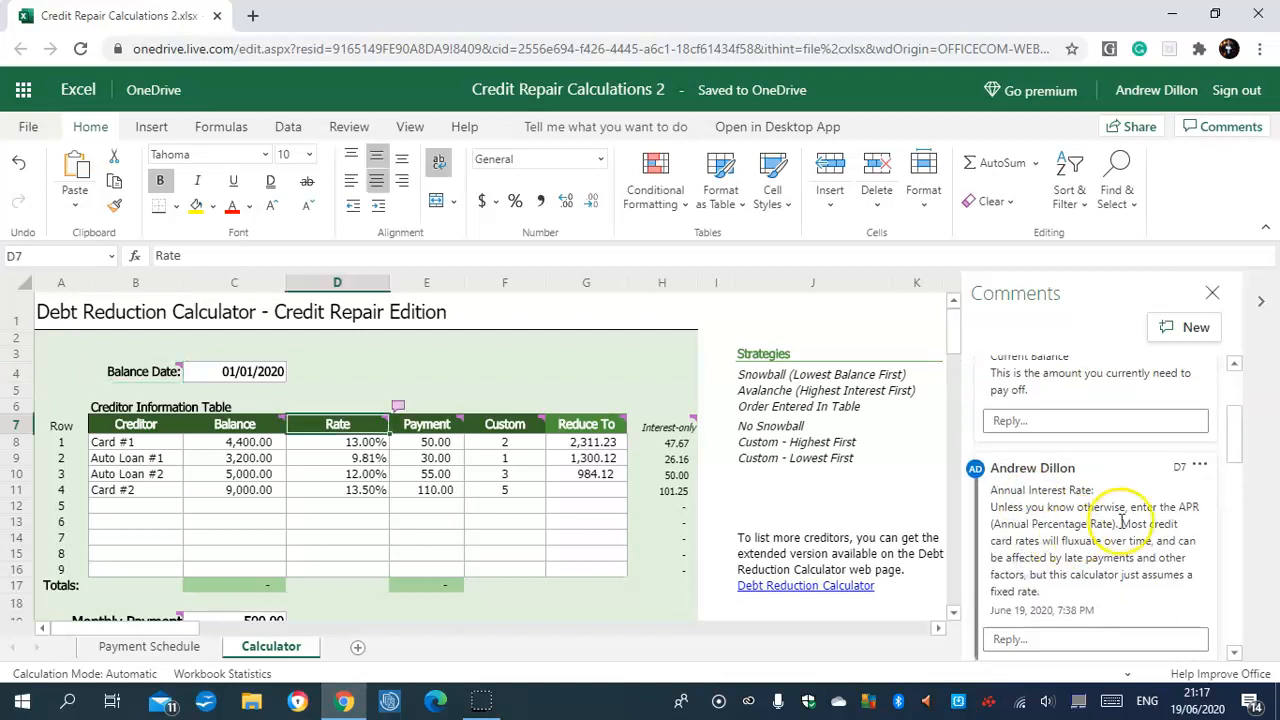
{"action": "left_click", "coordinate": [1239, 462]}
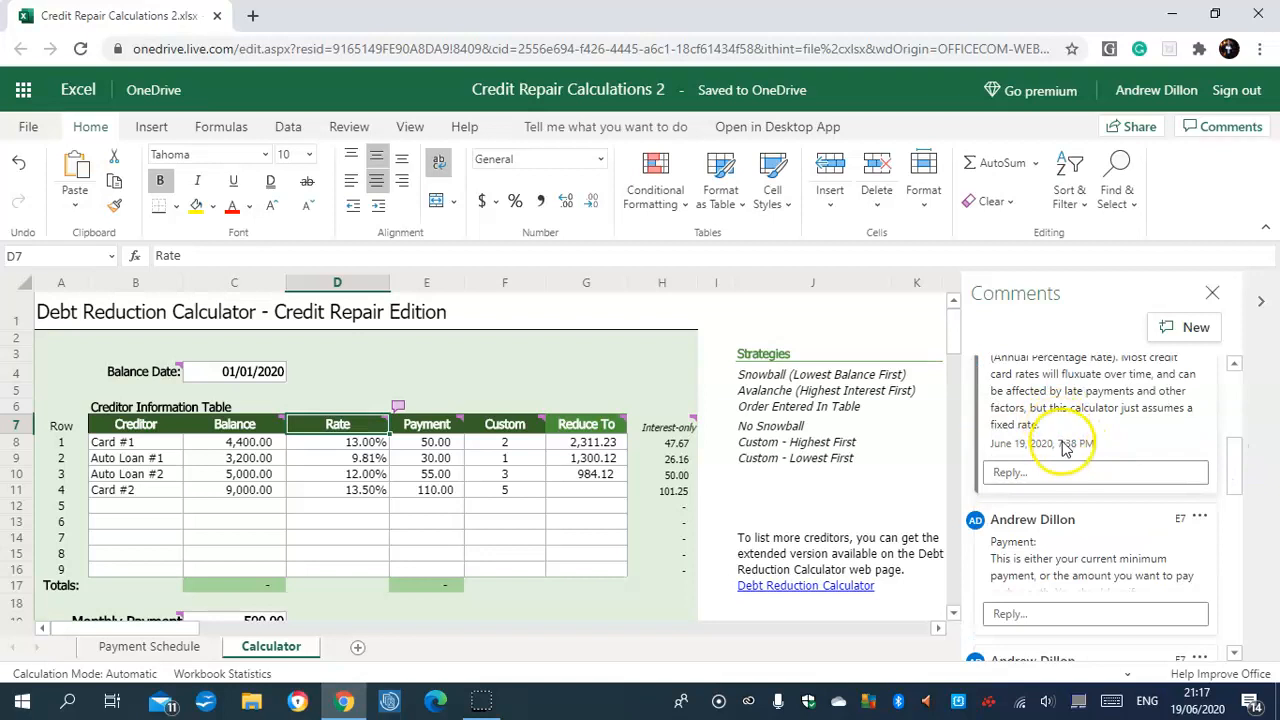
{"action": "left_click_drag", "start_coordinate": [1243, 477], "coordinate": [1239, 535]}
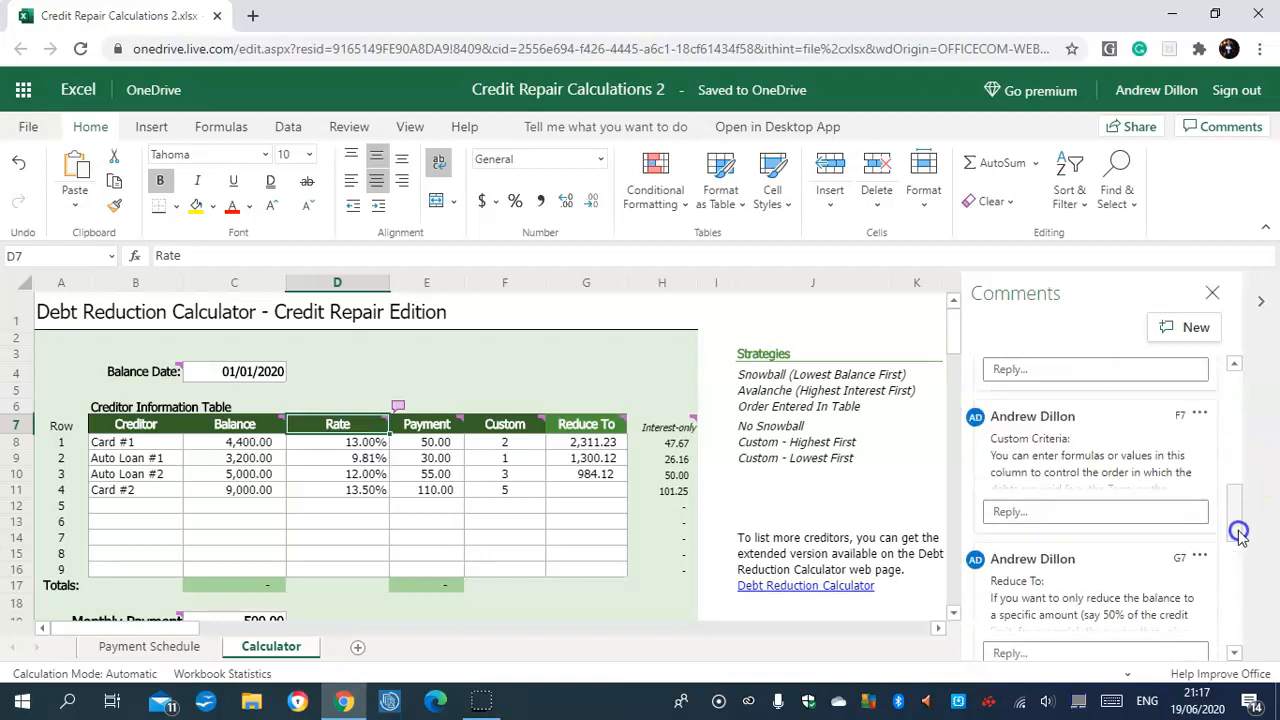
{"action": "left_click", "coordinate": [1005, 450]}
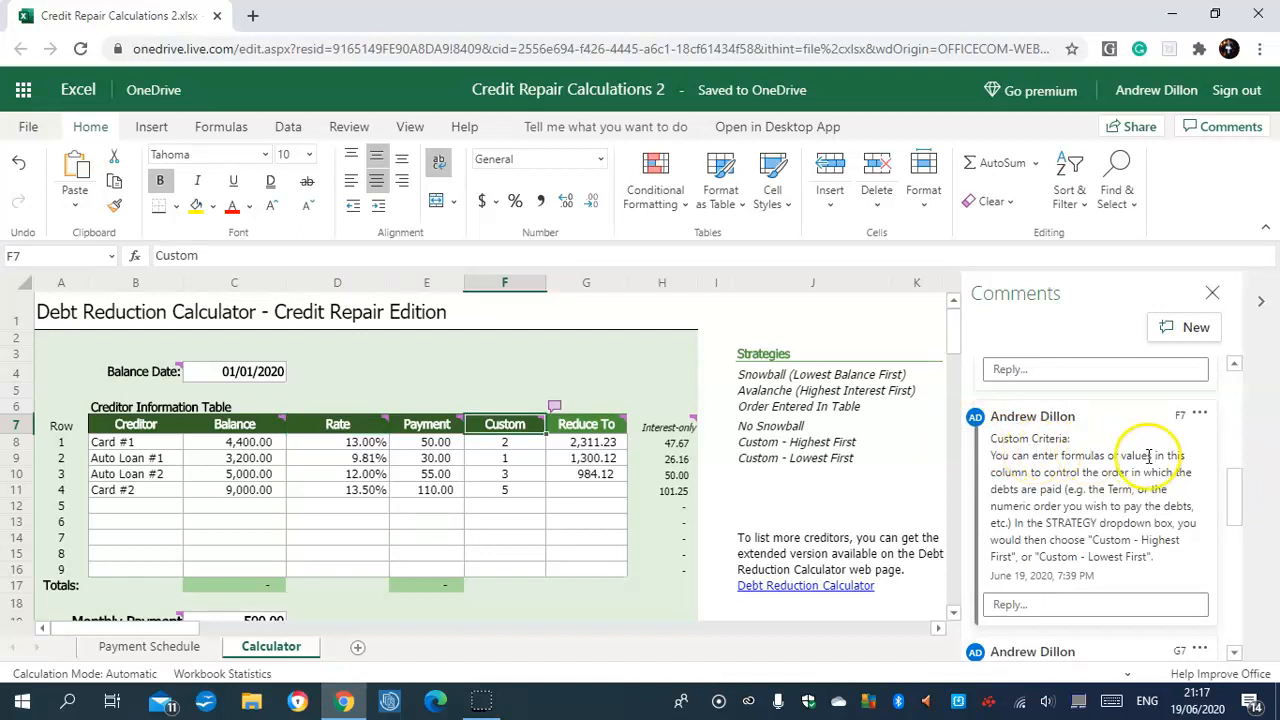
{"action": "left_click_drag", "start_coordinate": [1229, 538], "coordinate": [1180, 629]}
{"action": "left_click", "coordinate": [1106, 612]}
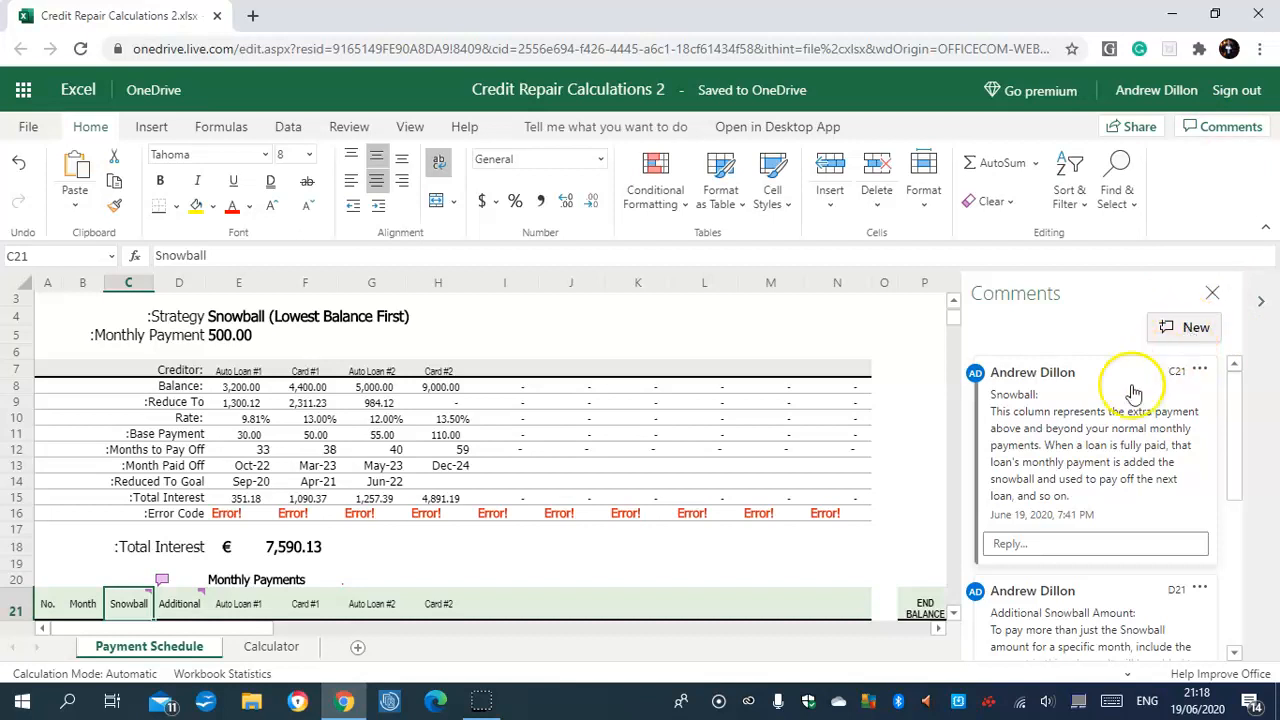
Read the Snowball column comment on the Payment Schedule sheet, close the comments and review the summary from the sheet's title
{"action": "left_click", "coordinate": [1041, 543]}
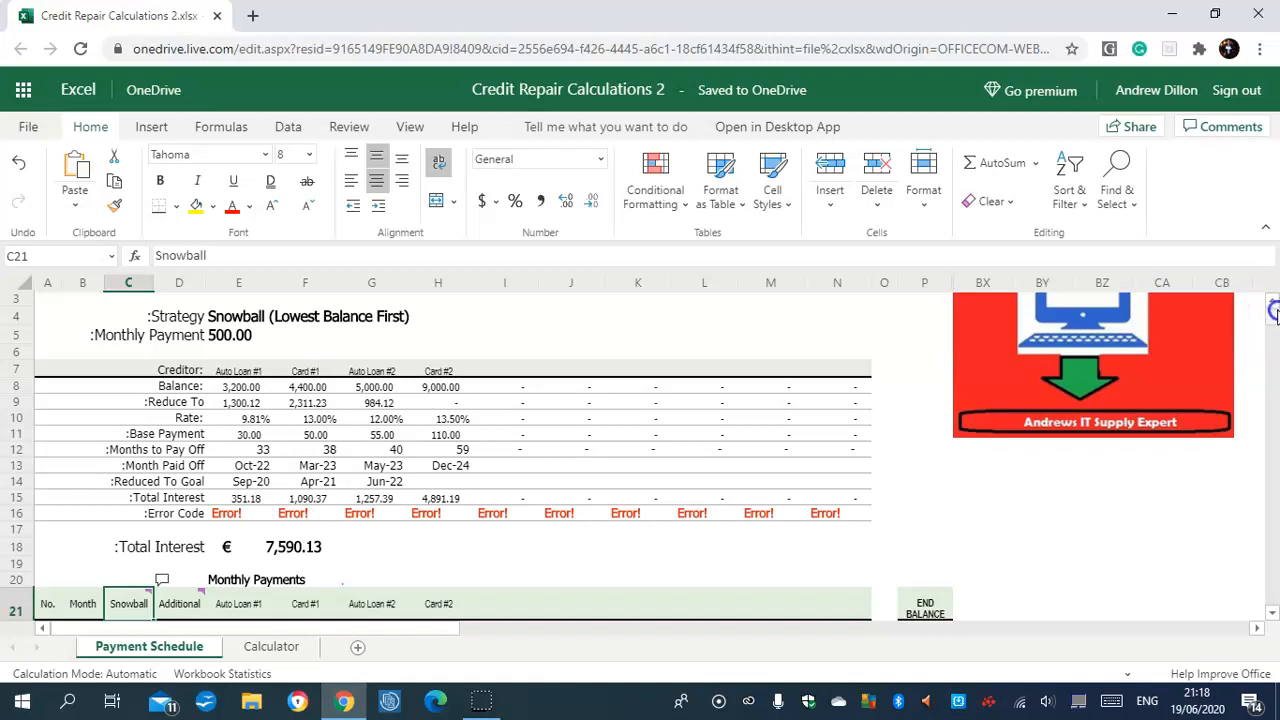
{"action": "scroll", "coordinate": [1273, 311], "scroll_direction": "up", "scroll_amount": 1}
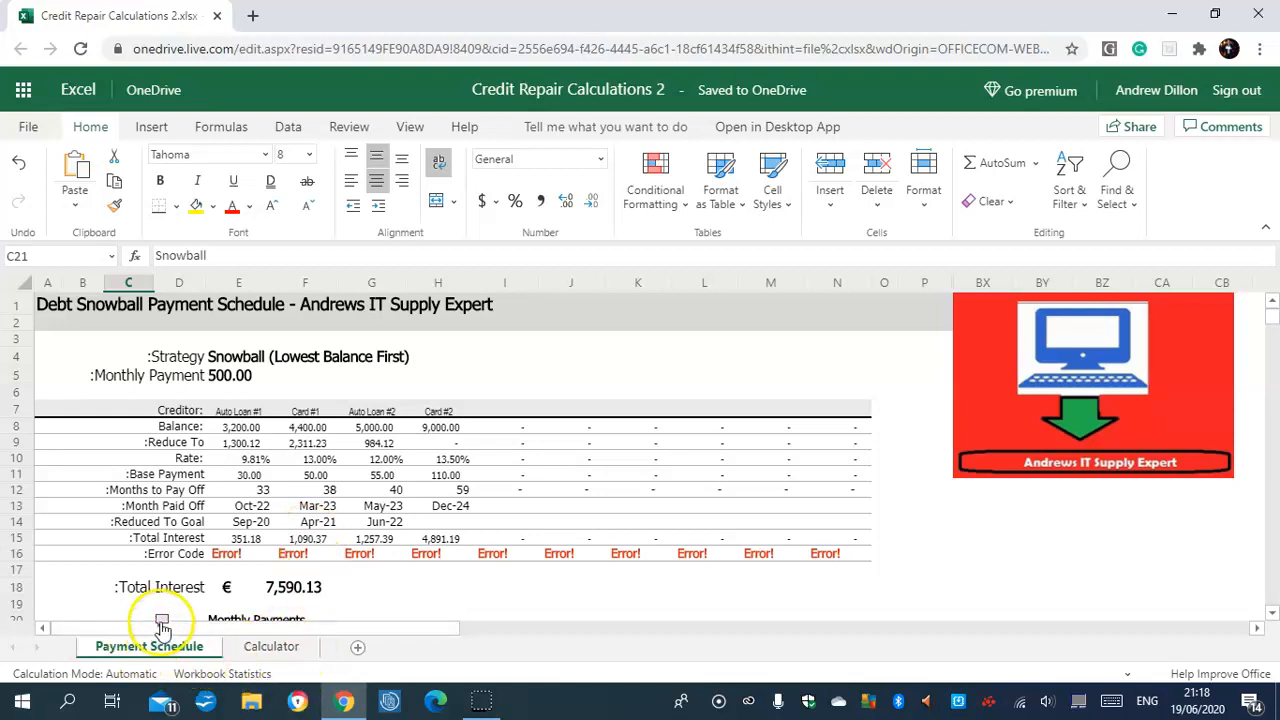
{"action": "left_click", "coordinate": [630, 513]}
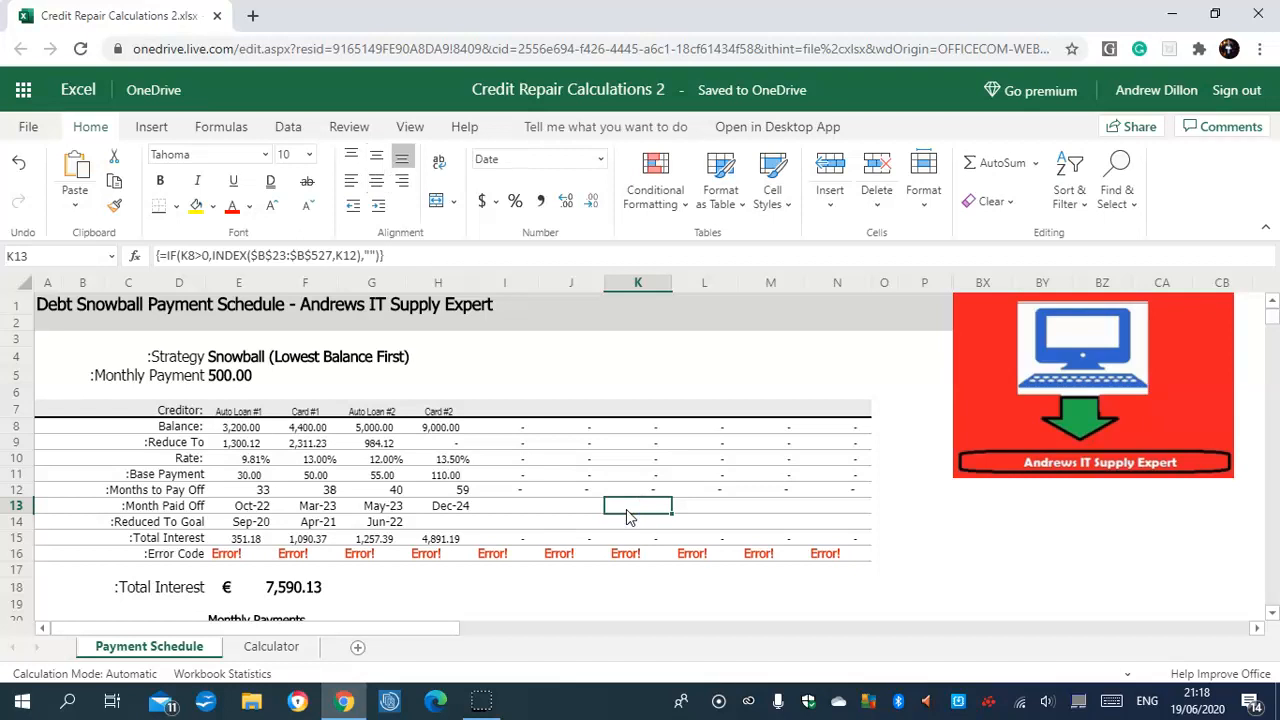